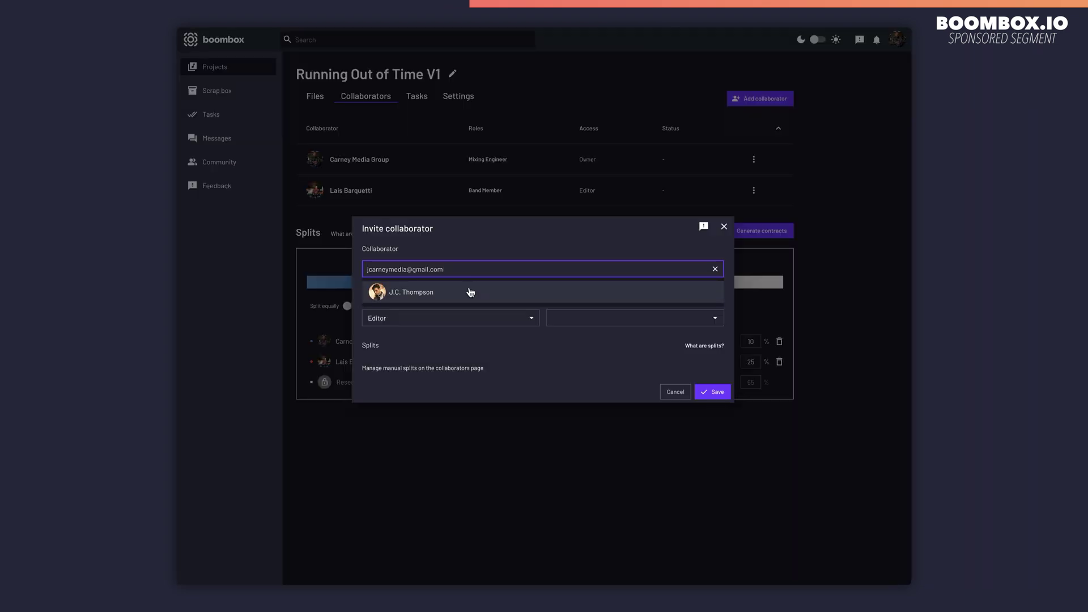
# - Invite the suggested person as a collaborator on the Boombox project
pyautogui.click(468, 291)
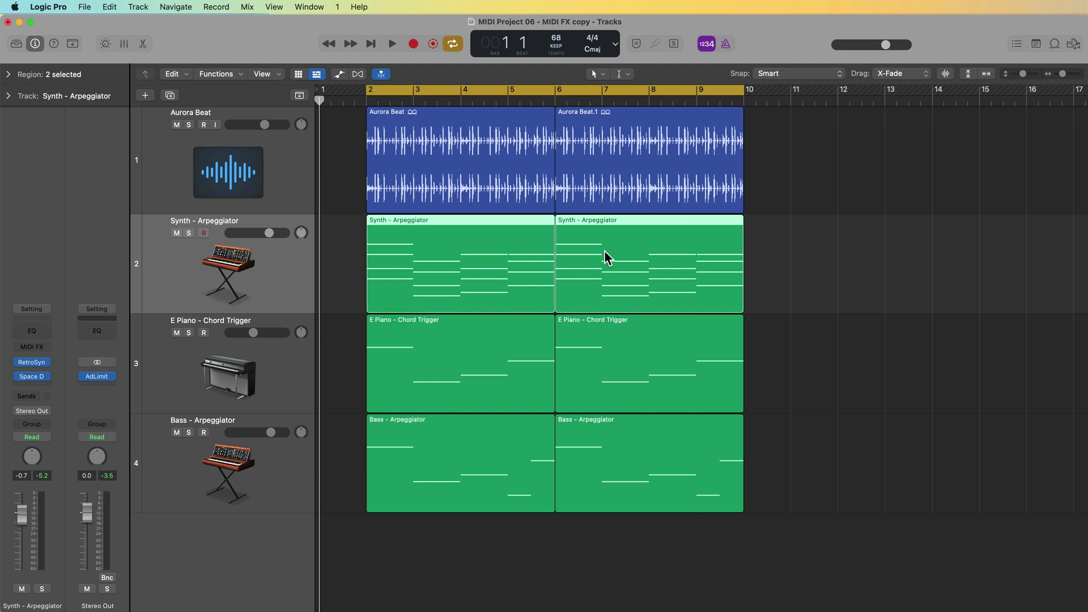
# - Deselect both synth regions in Logic Pro's Tracks window
pyautogui.click(858, 280)
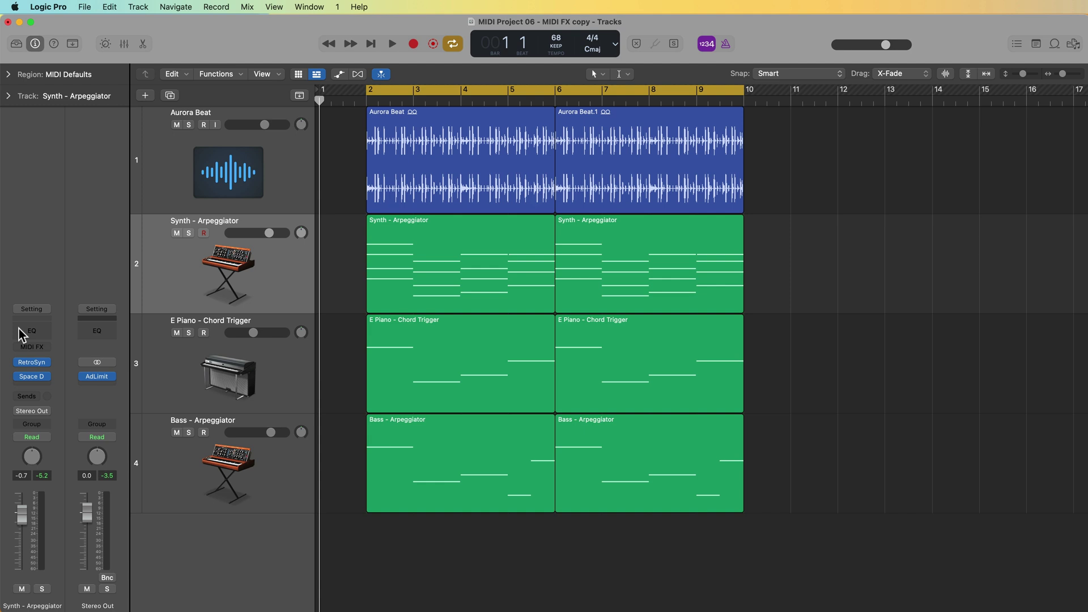
# - Insert an Arpeggiator on the Synth - Arpeggiator channel and open its Retro Synth instrument
pyautogui.click(47, 348)
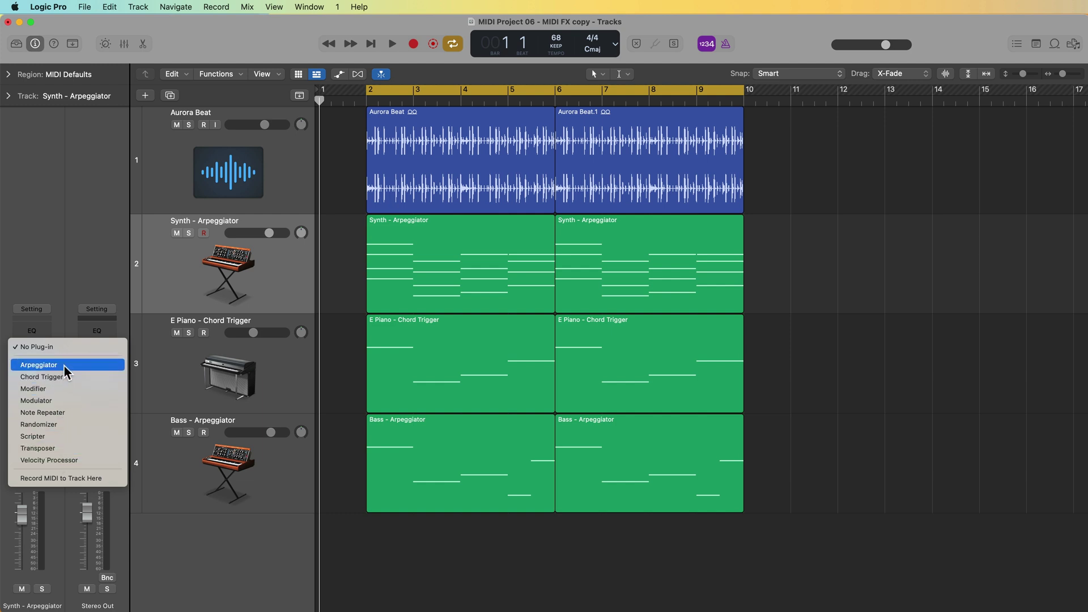
pyautogui.click(64, 367)
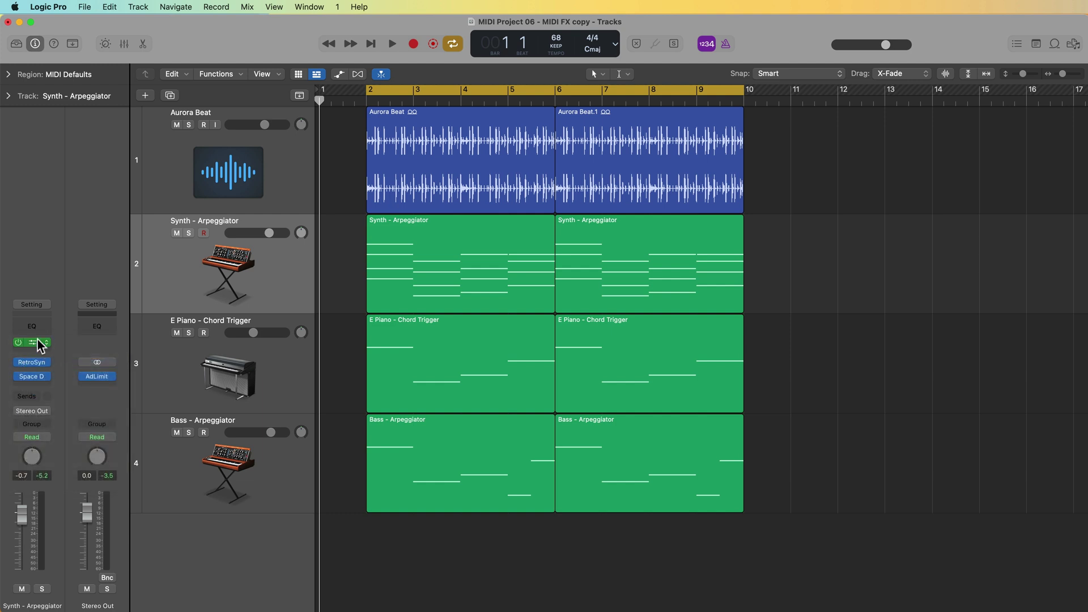
pyautogui.moveTo(588, 163); pyautogui.dragTo(754, 138)
pyautogui.click(397, 283)
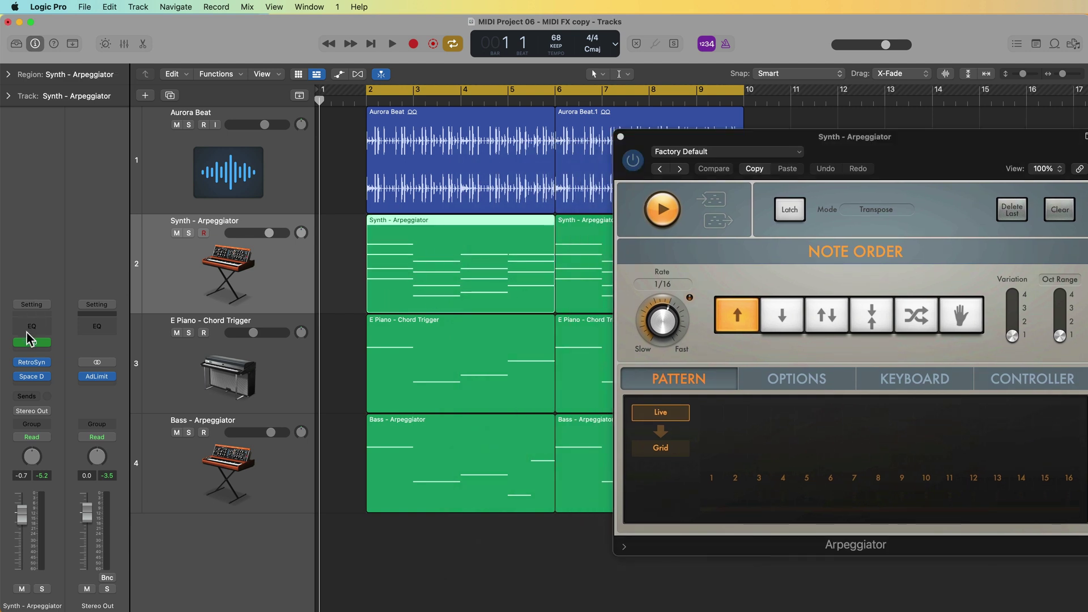
pyautogui.moveTo(41, 344)
pyautogui.moveTo(734, 138); pyautogui.dragTo(653, 137)
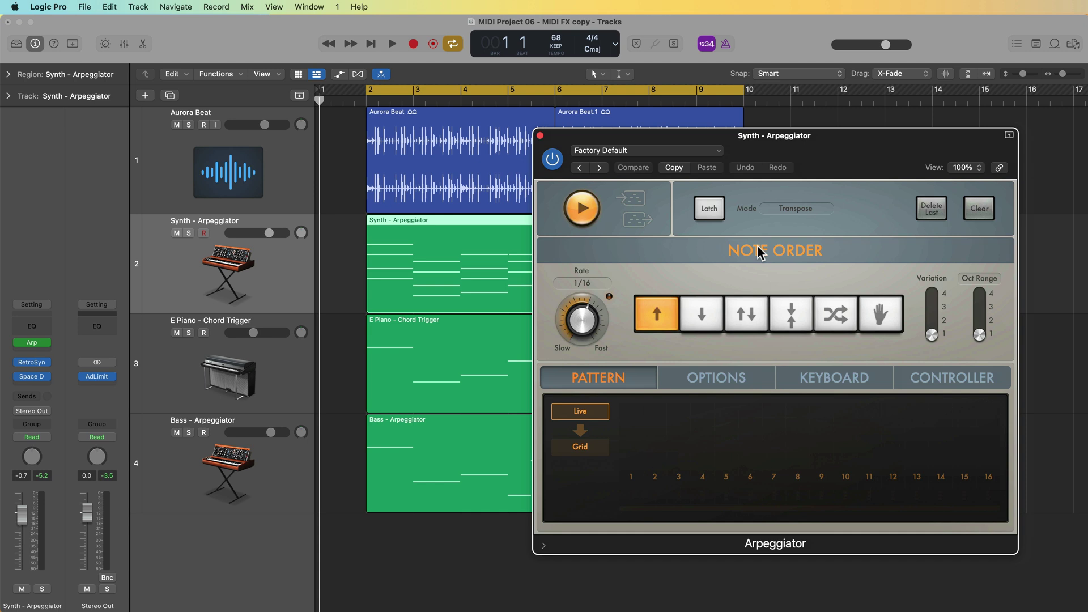
pyautogui.click(32, 367)
pyautogui.moveTo(683, 170); pyautogui.dragTo(532, 275)
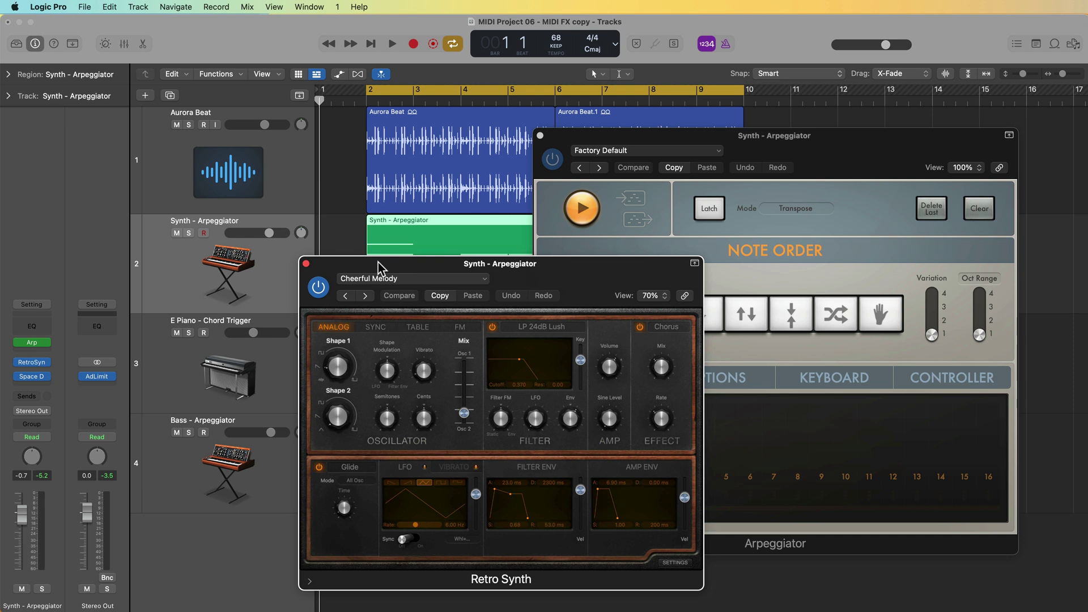
# - Close Retro Synth, solo the Synth - Arpeggiator track and bypass its Arpeggiator
pyautogui.click(306, 264)
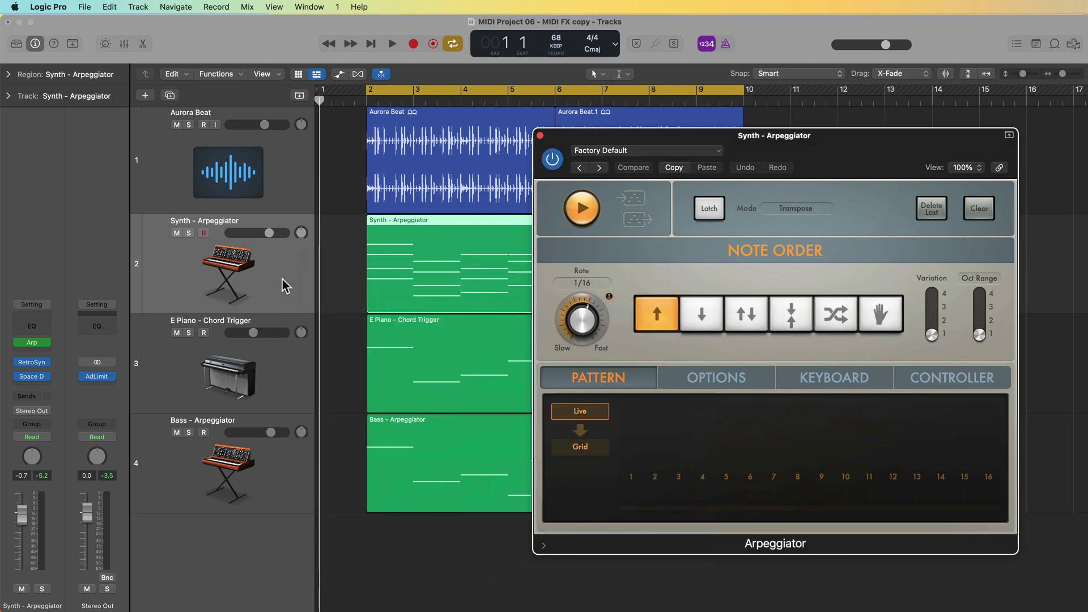
pyautogui.moveTo(34, 382)
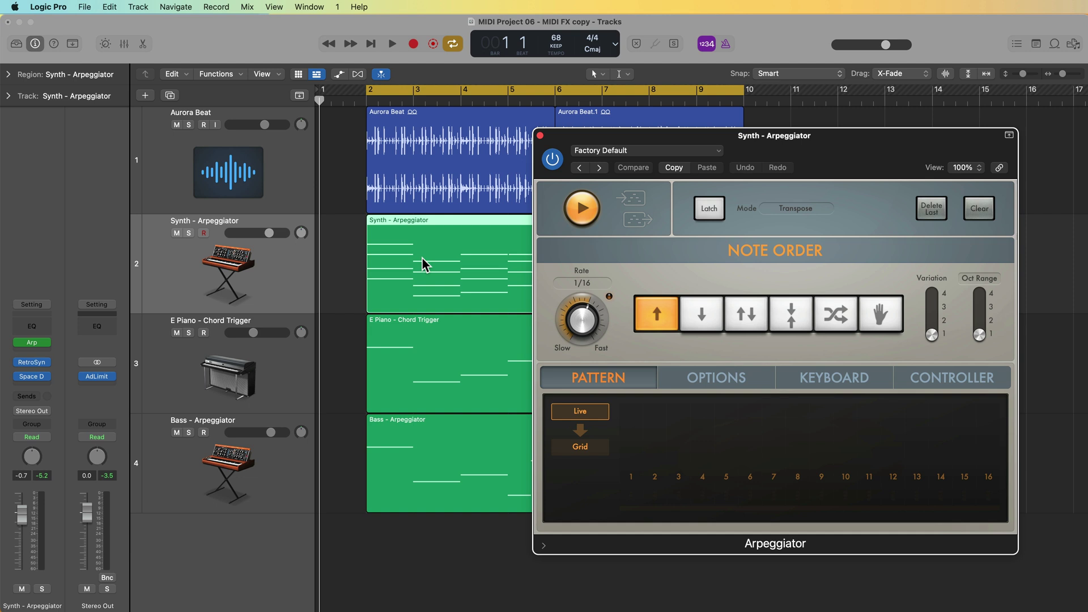
pyautogui.click(189, 233)
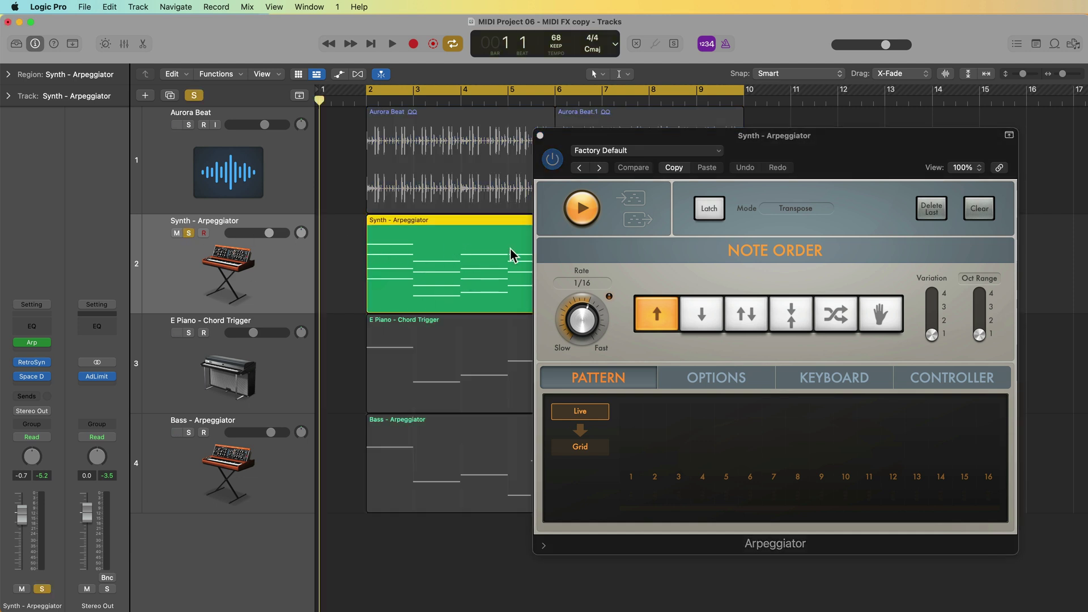
pyautogui.click(556, 160)
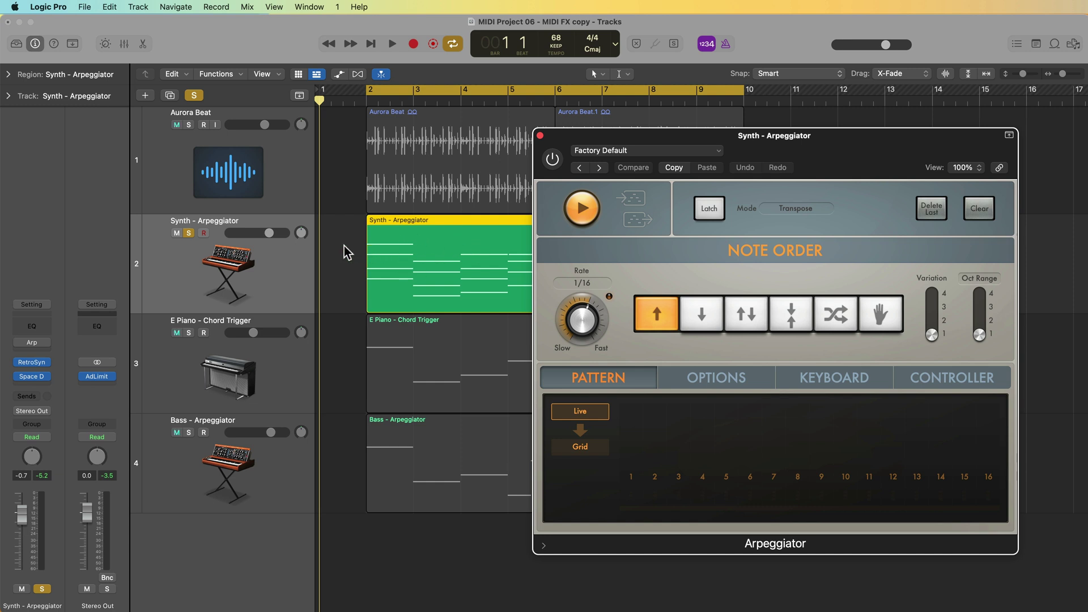
# - Play the dry synth chords, then switch the Arpeggiator back on
pyautogui.press('space')
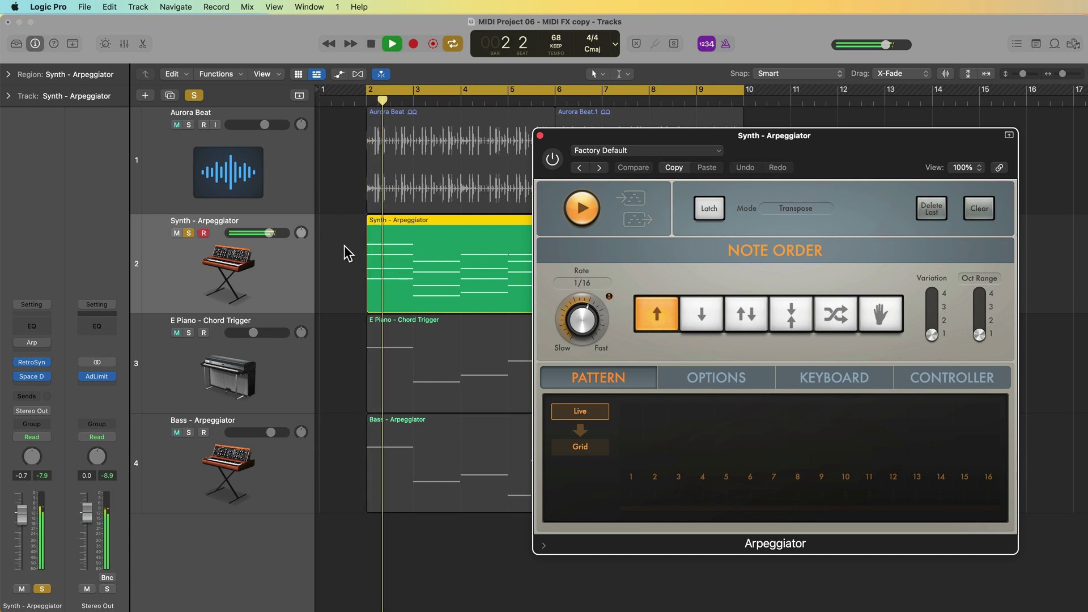
pyautogui.click(336, 260)
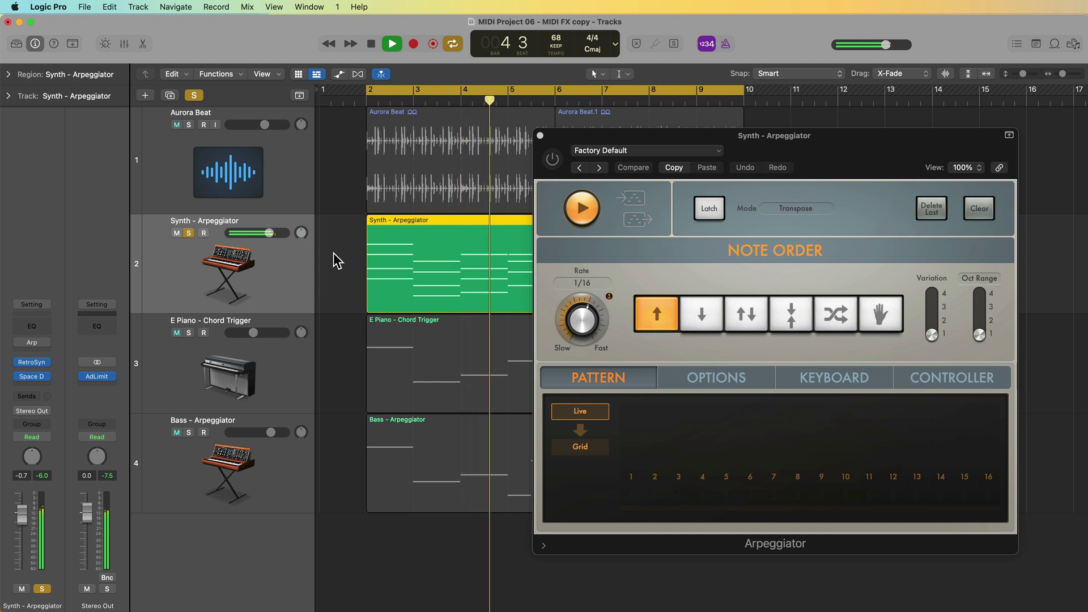
pyautogui.press('space')
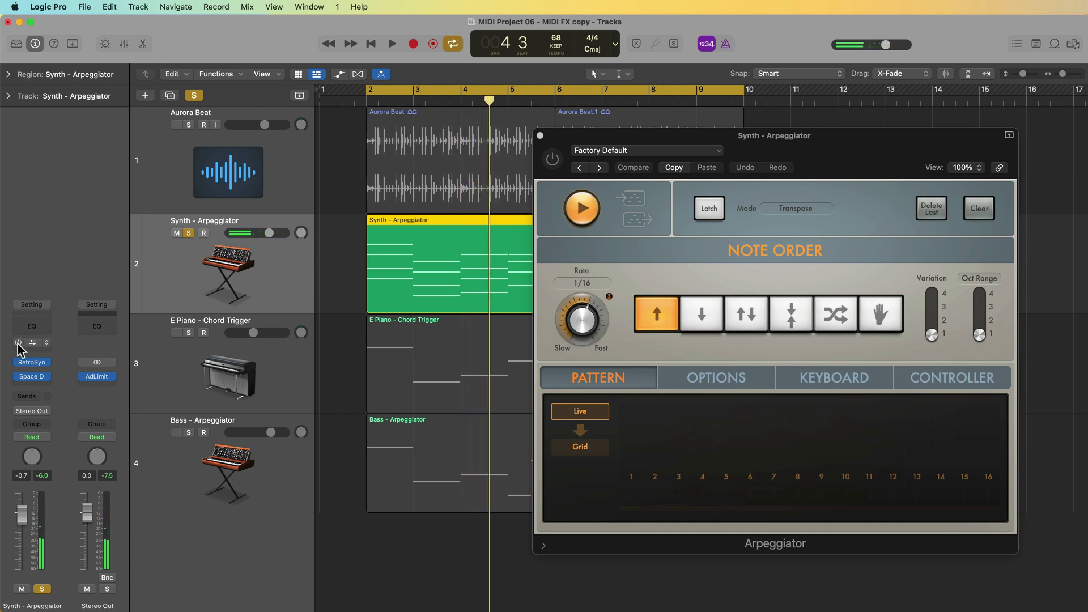
pyautogui.click(32, 347)
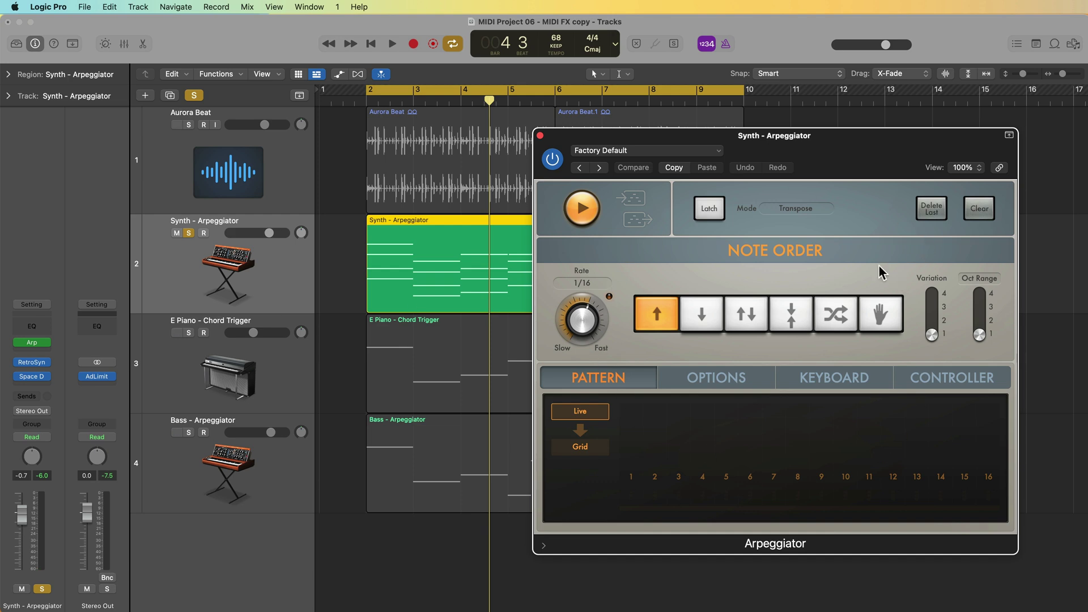
pyautogui.click(689, 151)
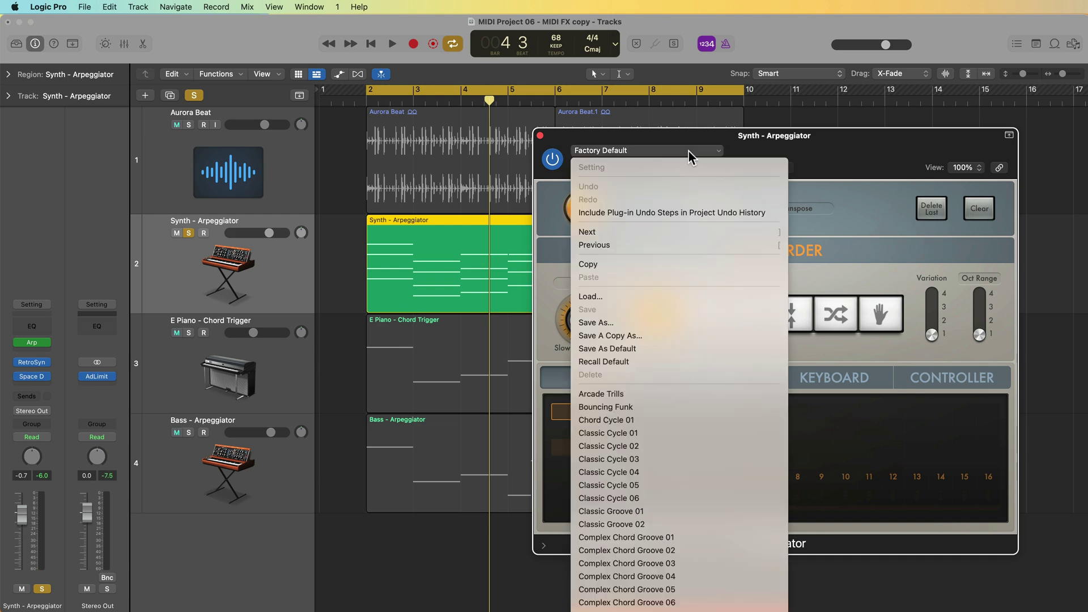
# - Load the Groovy Cycle 01 Arpeggiator preset and audition its 1/16 downward pattern
pyautogui.scroll(-15, 665, 407)
pyautogui.scroll(2, 665, 407)
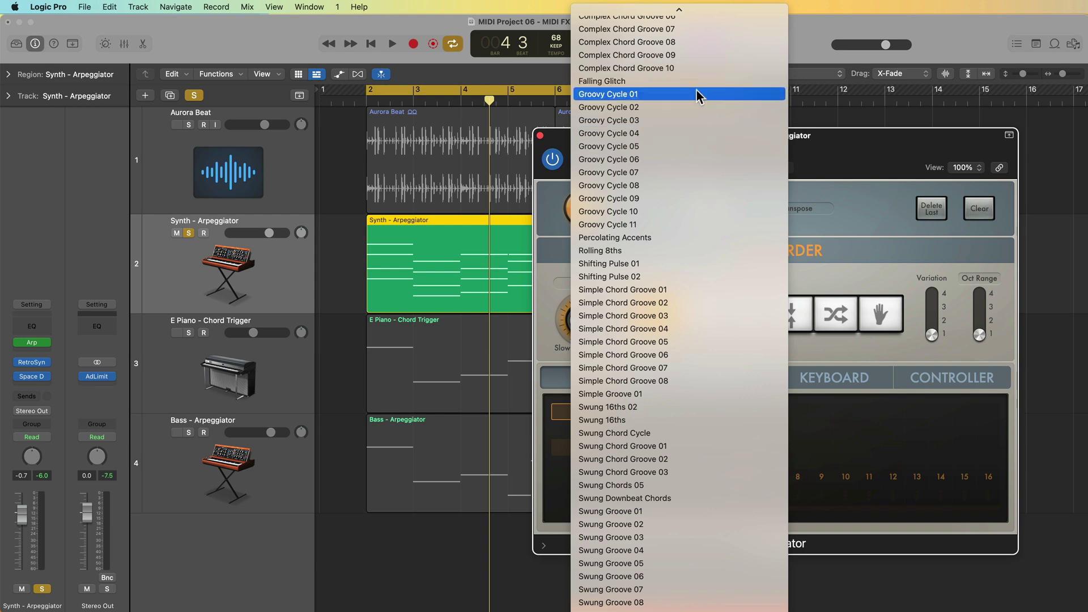
pyautogui.click(696, 95)
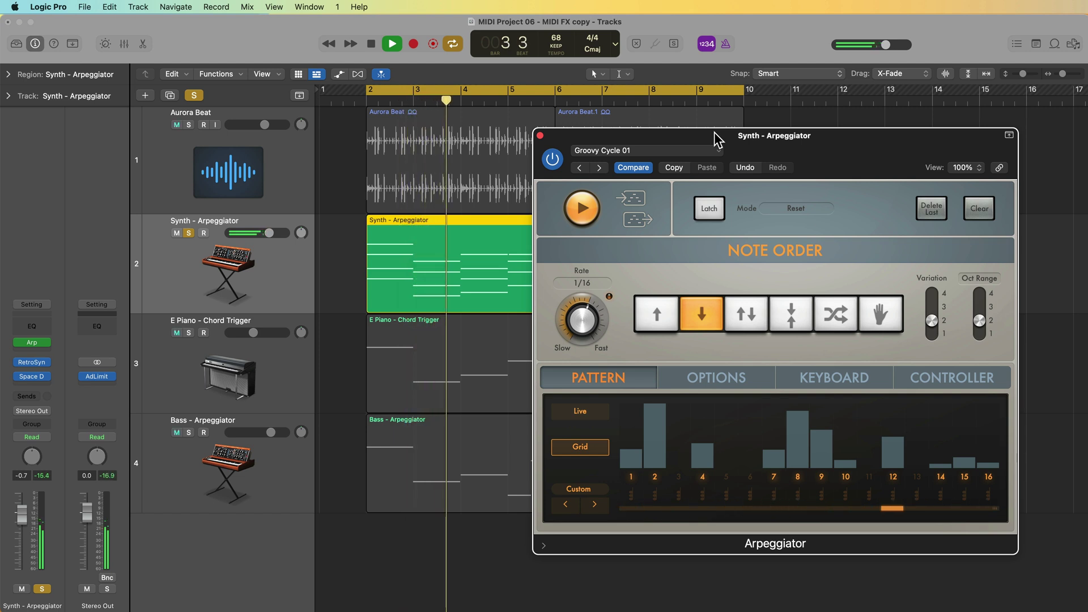
pyautogui.press('space')
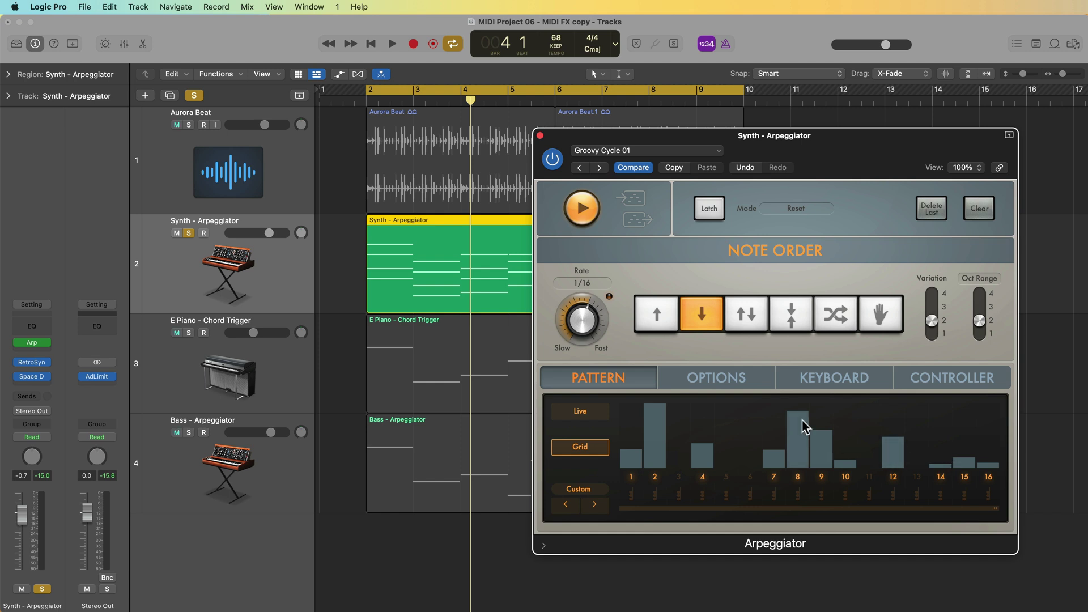
pyautogui.click(745, 381)
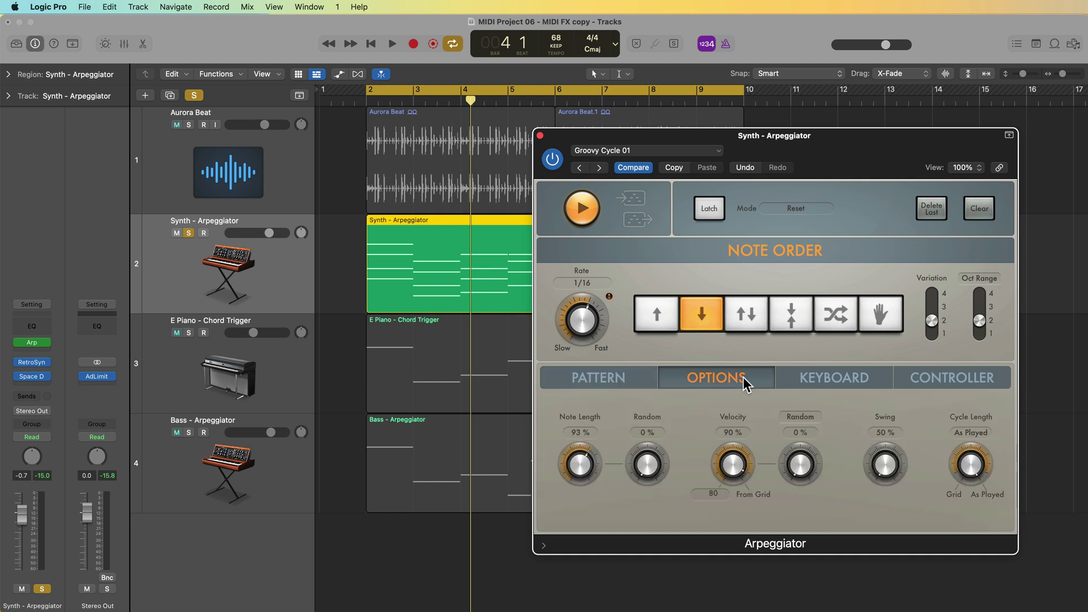
# - Turn the Arpeggiator velocity fully down to Fix and audition the pattern
pyautogui.moveTo(736, 466); pyautogui.dragTo(755, 570)
pyautogui.click(640, 386)
pyautogui.press('space')
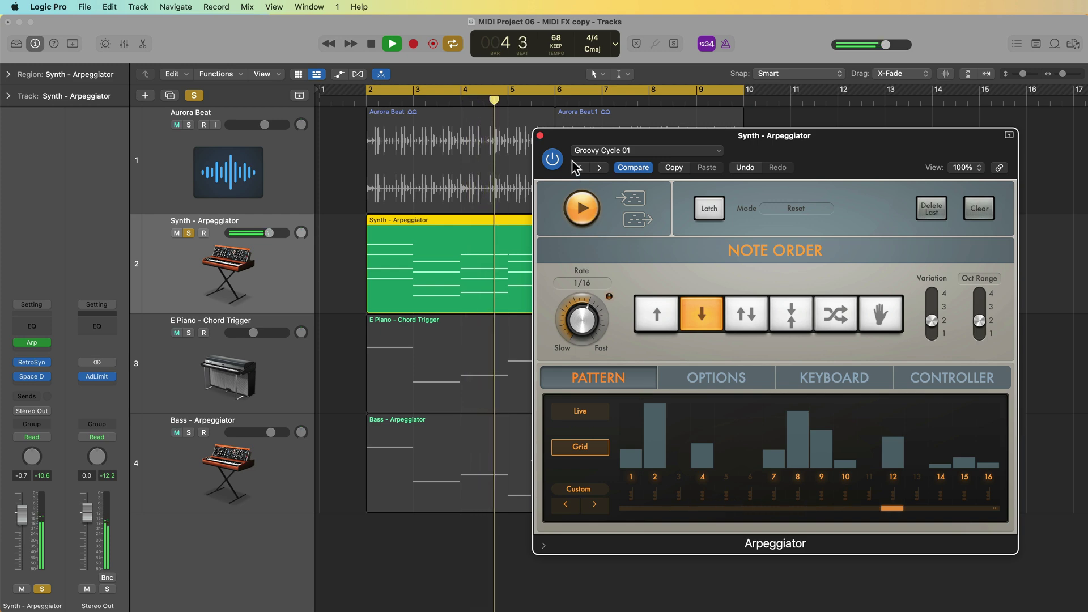
pyautogui.press('space')
# - Review the synth region's held chord notes in the Piano Roll, close the Arpeggiator, and unsolo the track
pyautogui.click(540, 135)
pyautogui.press('e')
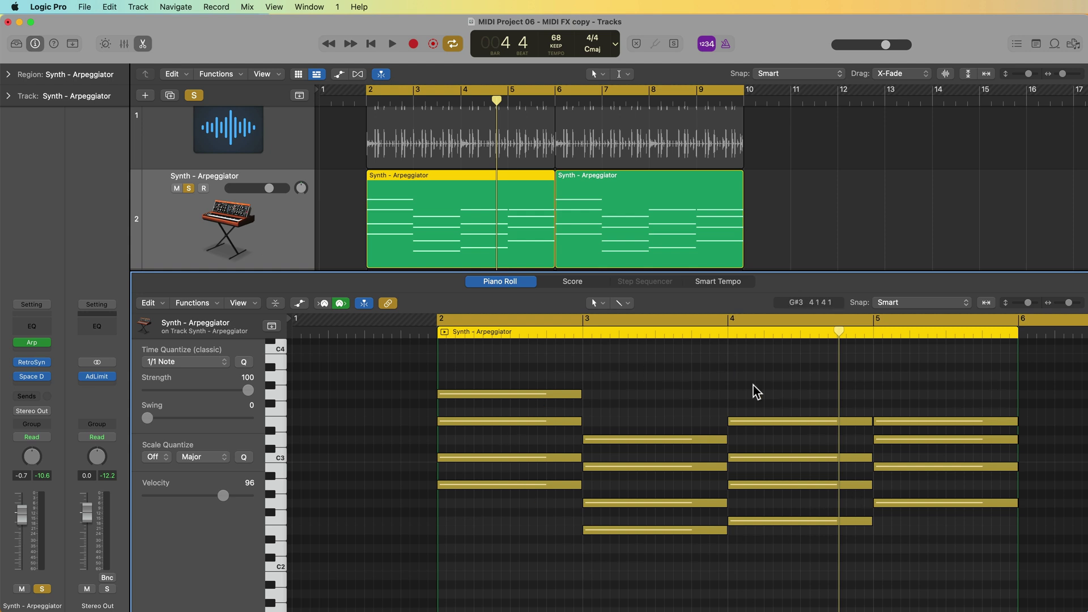
pyautogui.press('e')
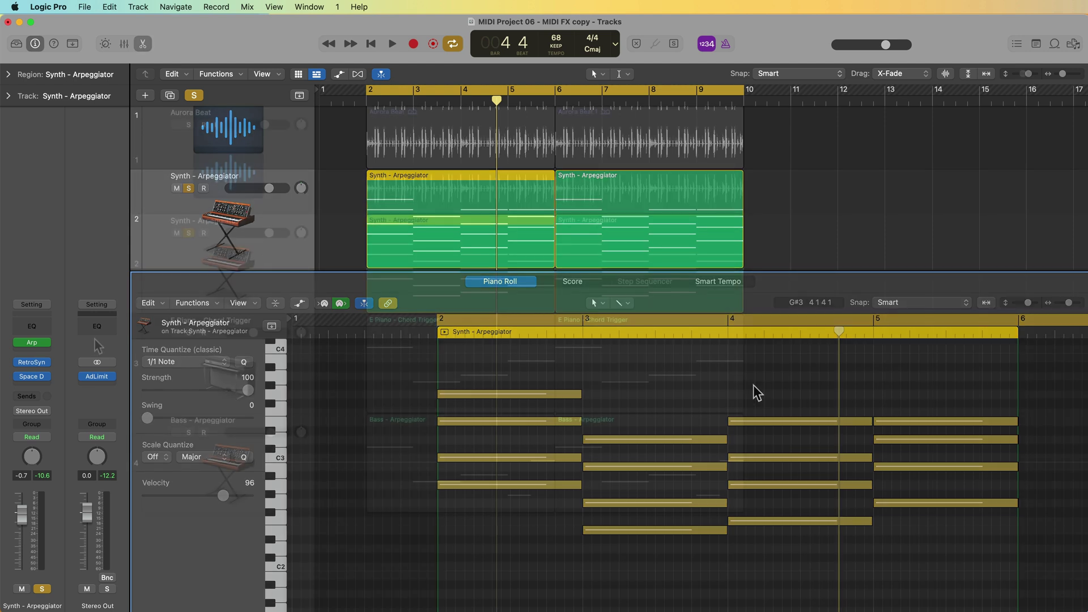
pyautogui.click(32, 342)
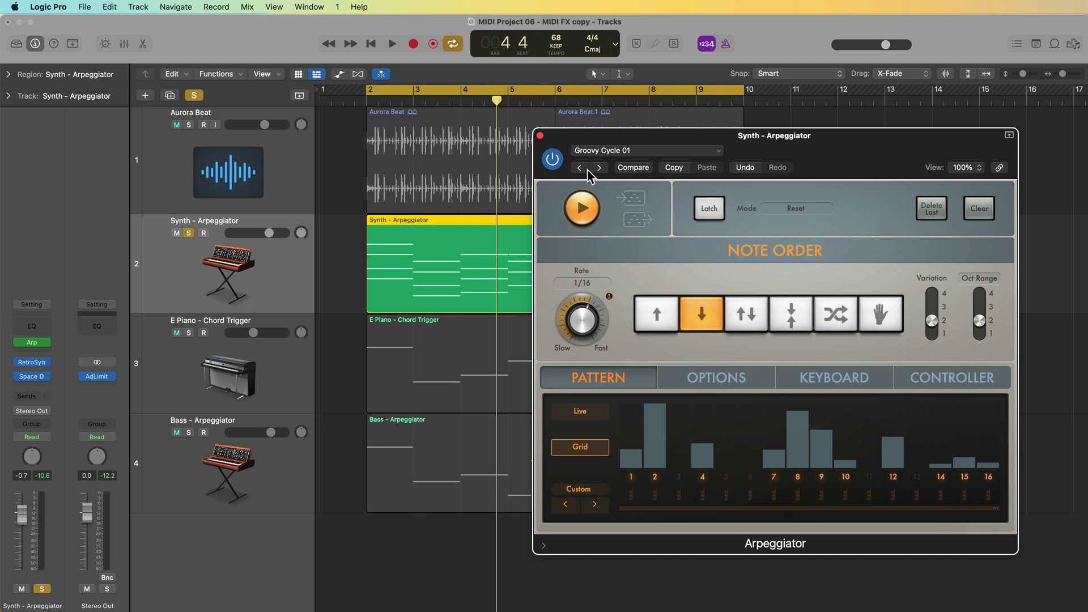
pyautogui.click(540, 135)
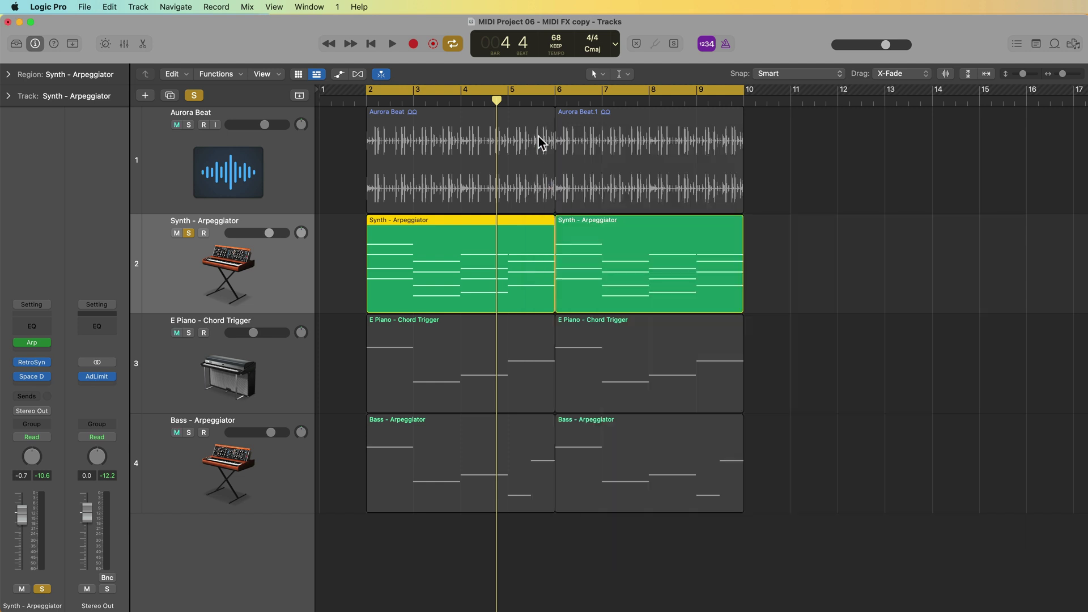
pyautogui.click(189, 233)
# - Solo the E Piano - Chord Trigger track, view its single-note region, and play it back
pyautogui.click(193, 371)
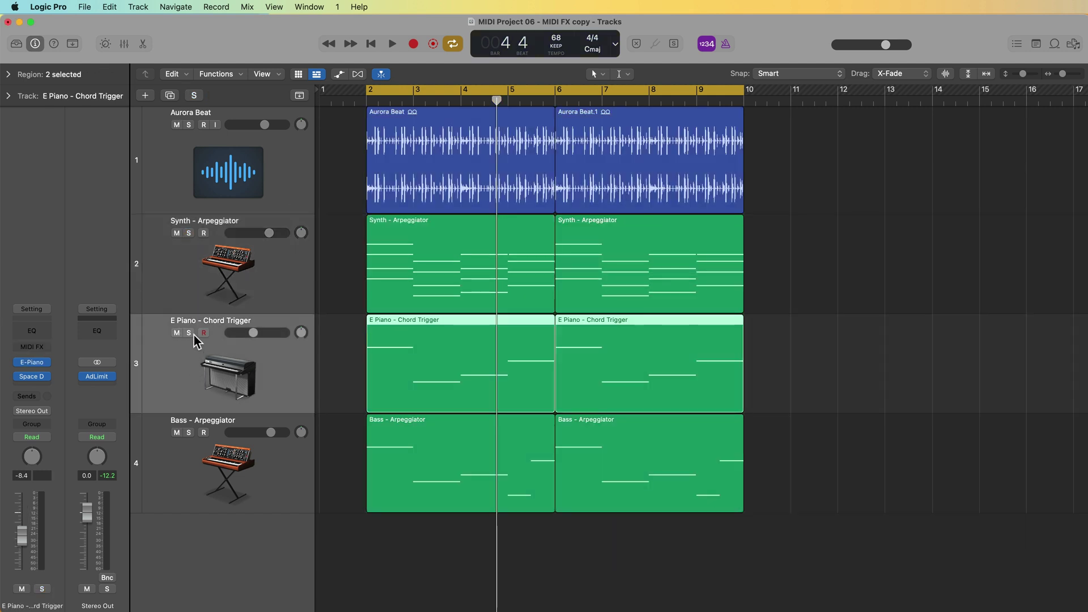
pyautogui.click(193, 334)
pyautogui.click(872, 345)
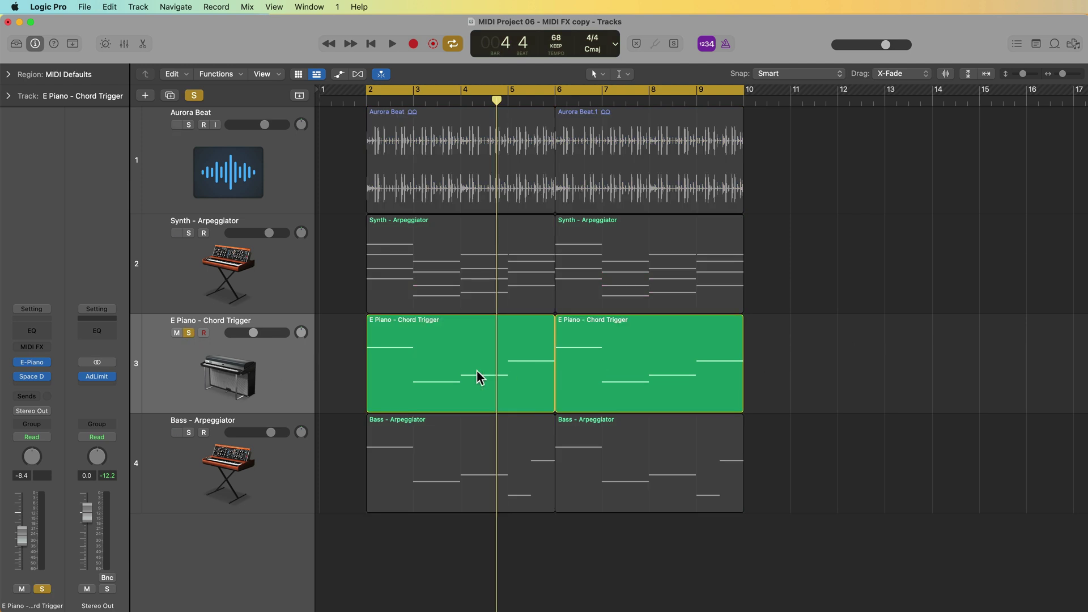
pyautogui.doubleClick(477, 371)
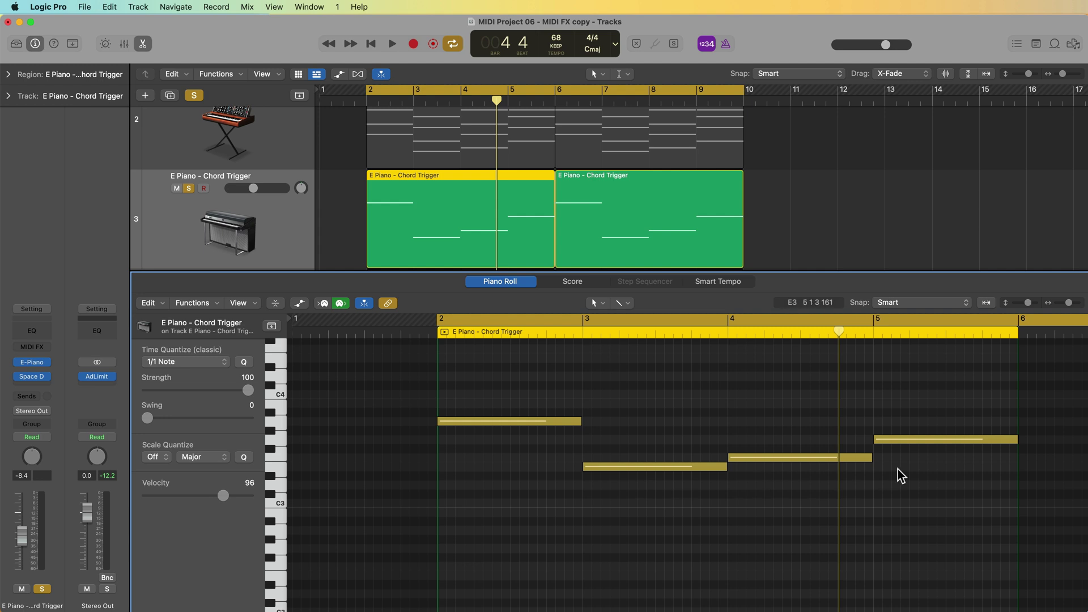
pyautogui.press('e')
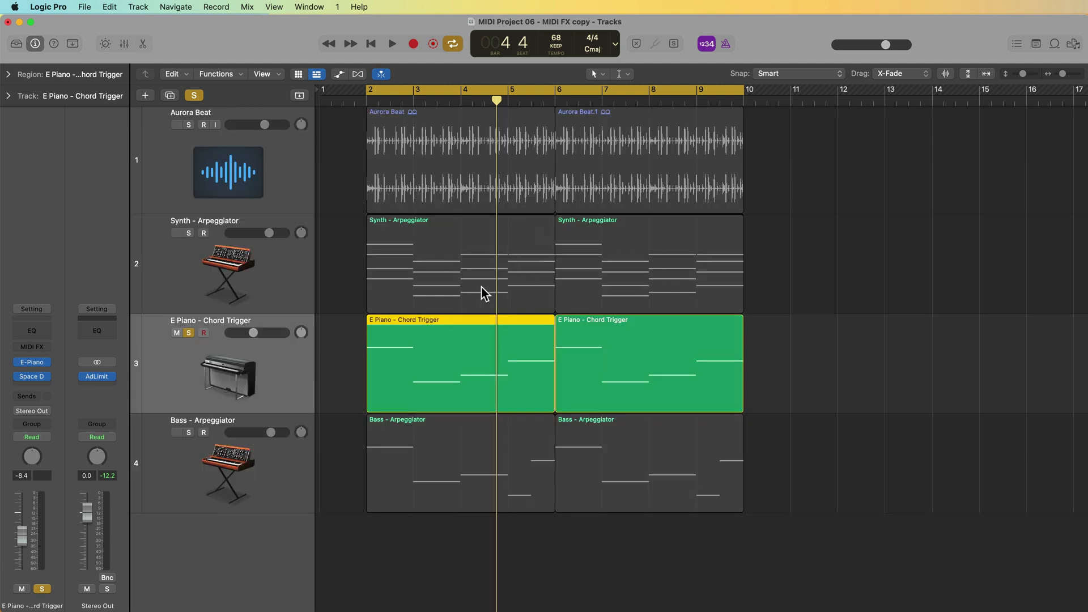
pyautogui.press('space')
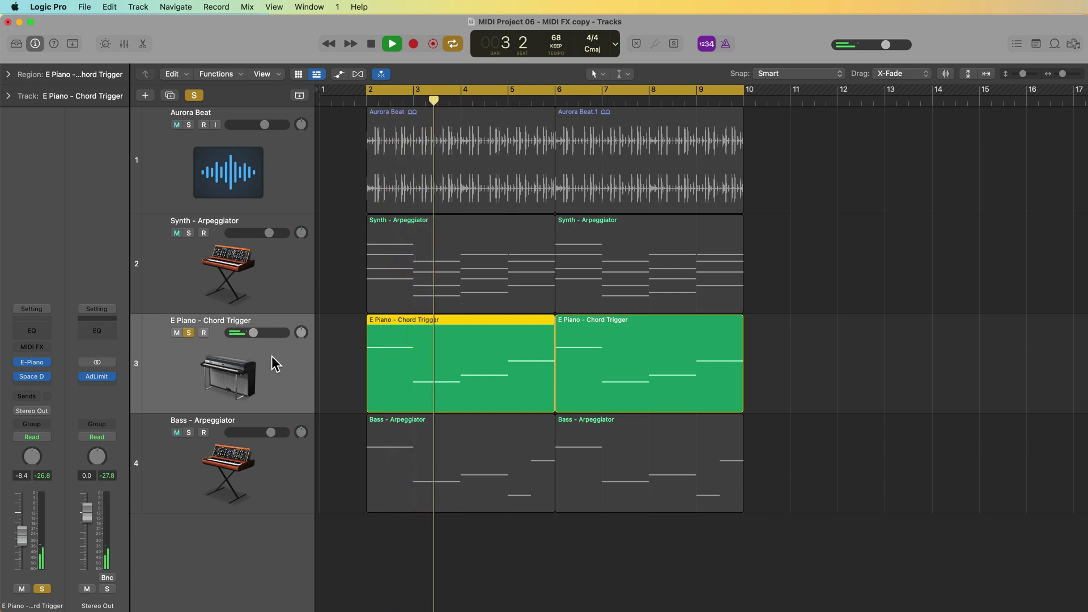
pyautogui.press('space')
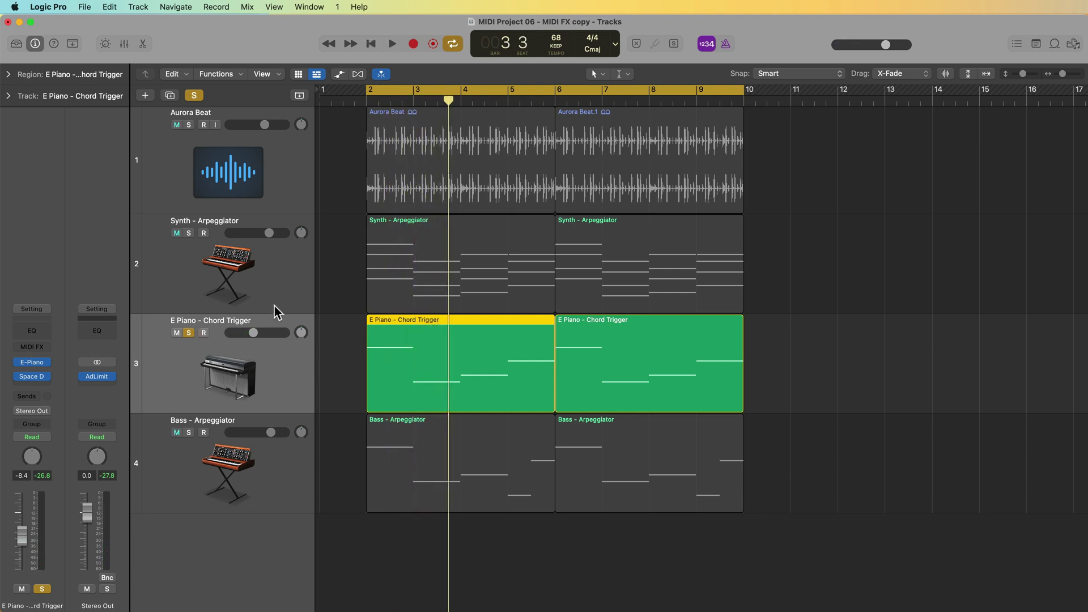
# - Insert a Chord Trigger MIDI effect on the E Piano channel and open its window
pyautogui.click(39, 347)
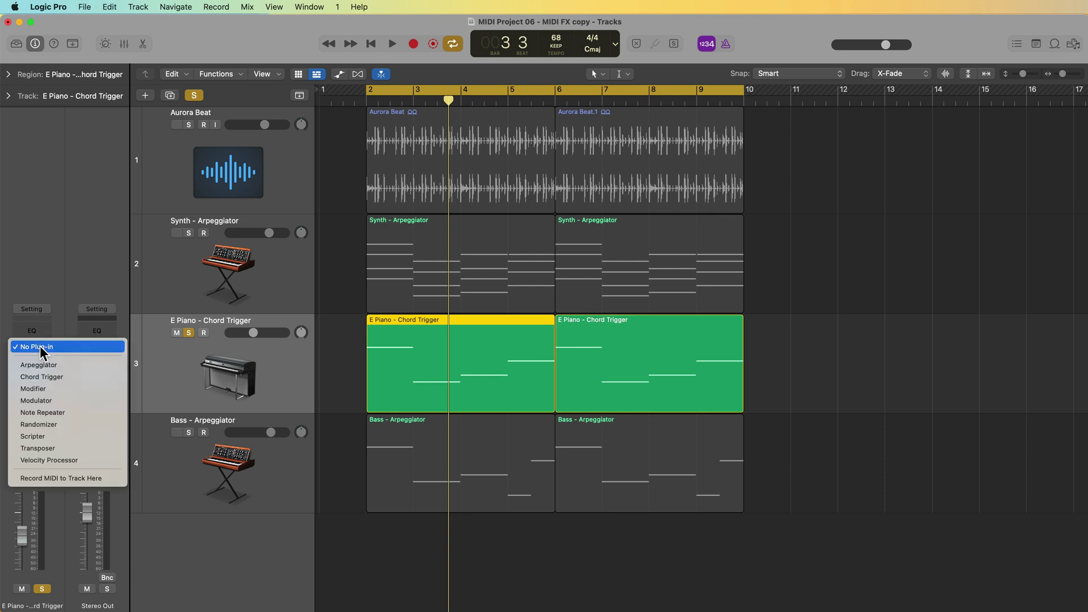
pyautogui.click(89, 377)
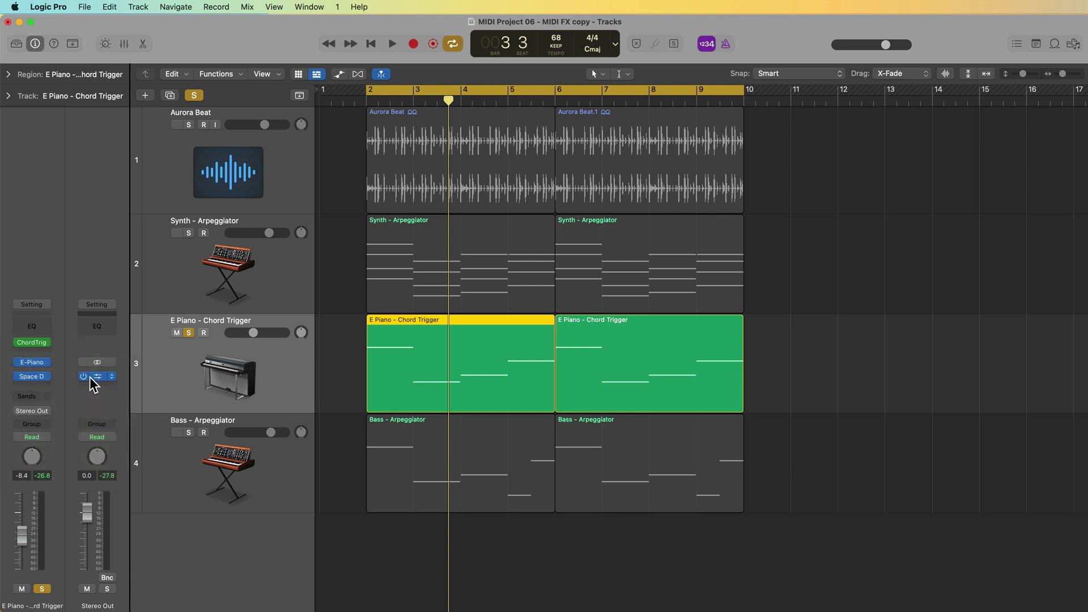
pyautogui.click(33, 343)
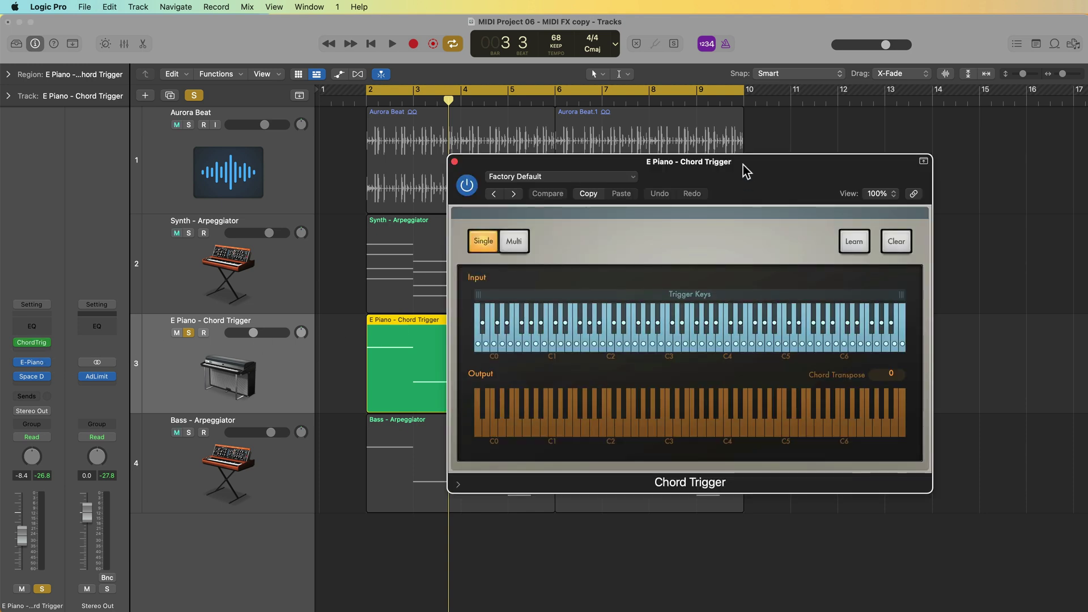
pyautogui.moveTo(743, 165); pyautogui.dragTo(852, 246)
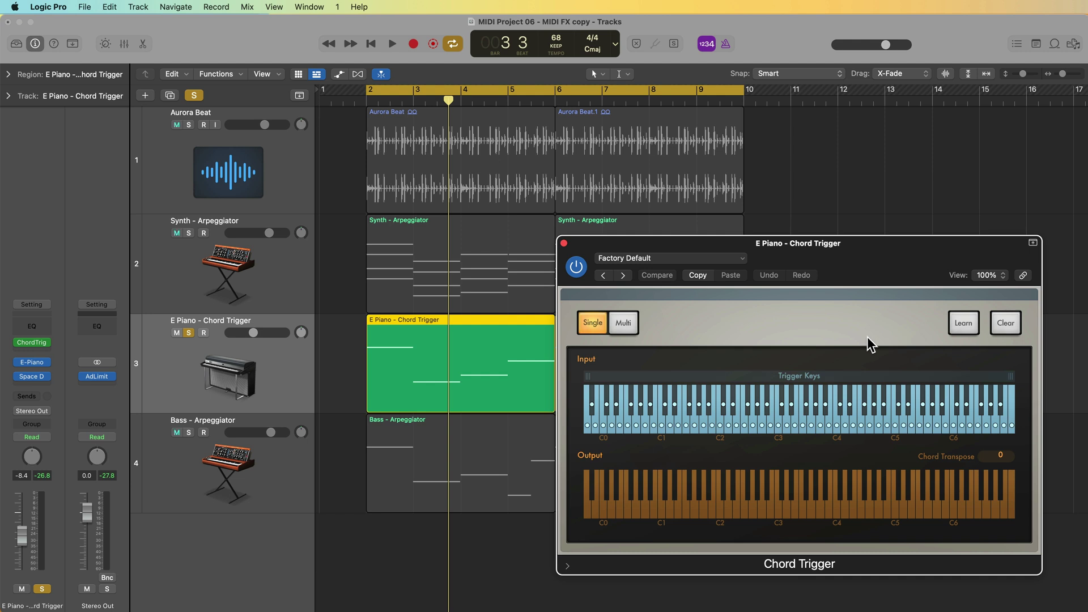
# - Audition the E Piano through Chord Trigger at Factory Default
pyautogui.press('space')
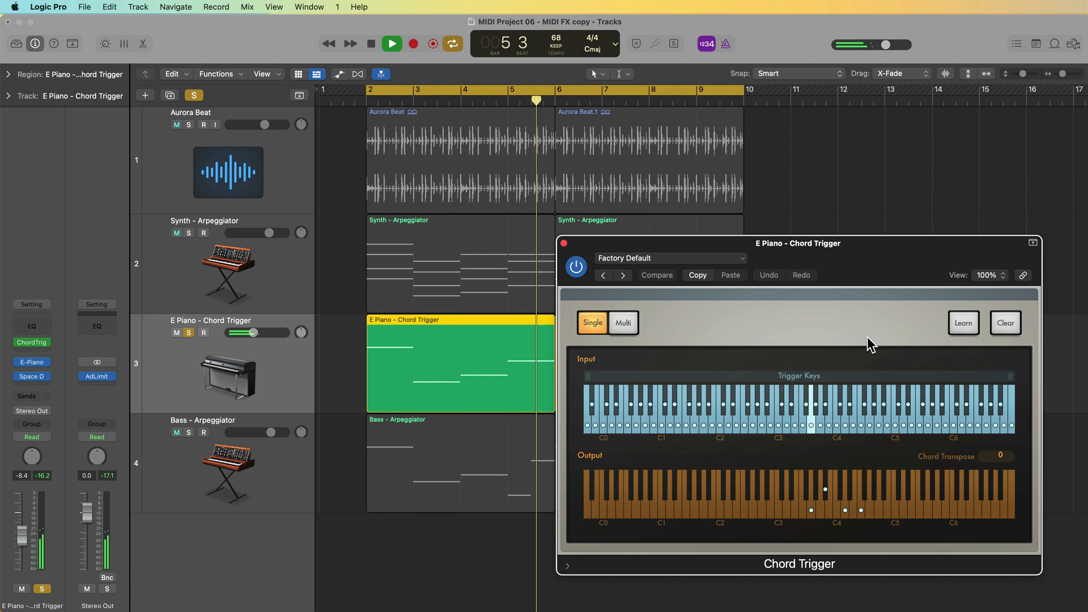
pyautogui.press('space')
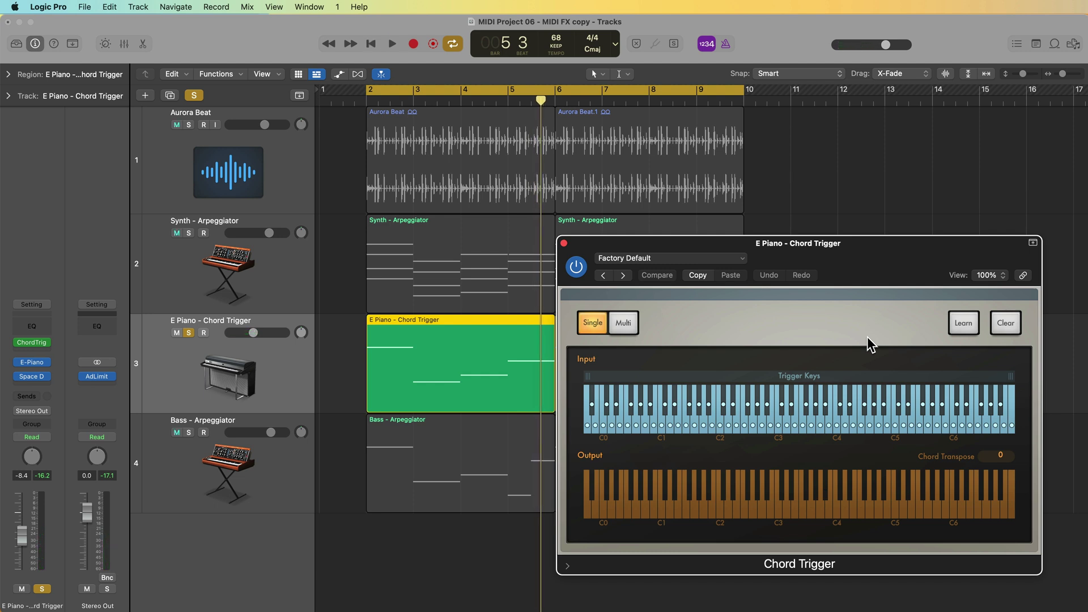
pyautogui.press('space')
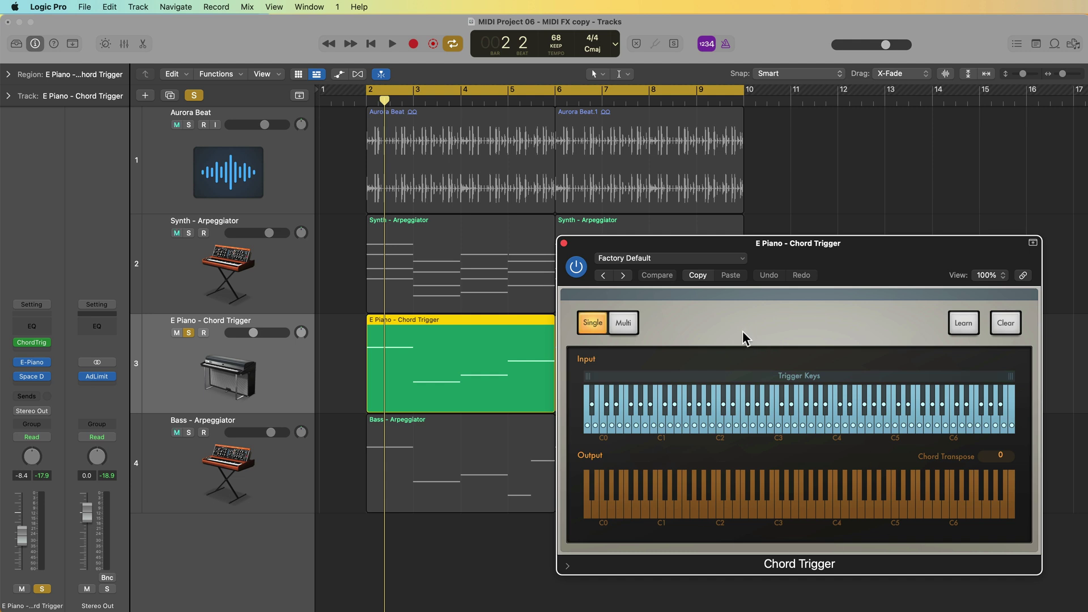
pyautogui.click(696, 260)
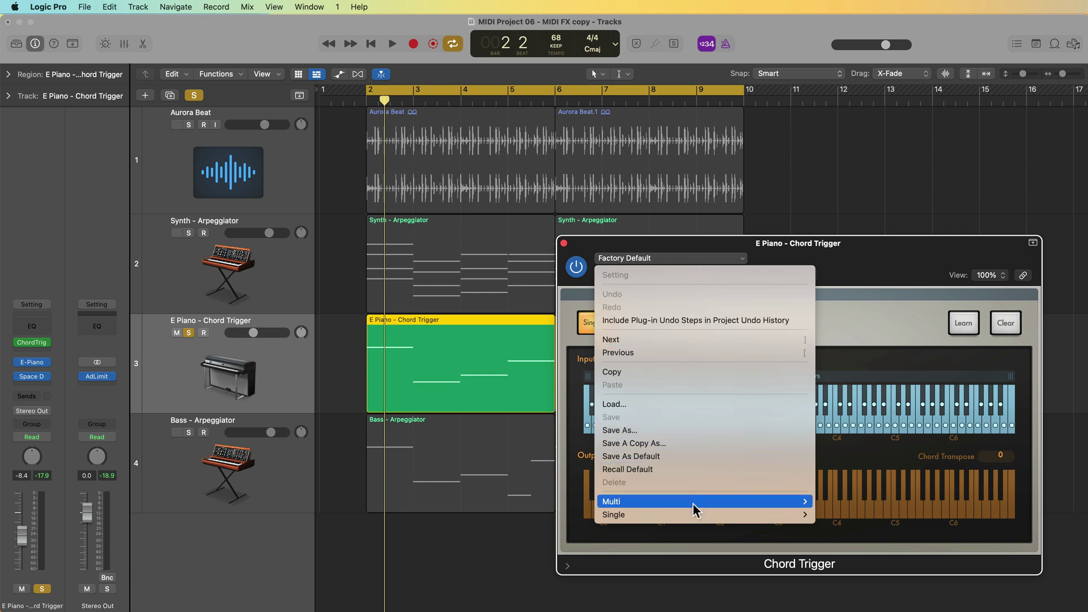
pyautogui.moveTo(692, 505)
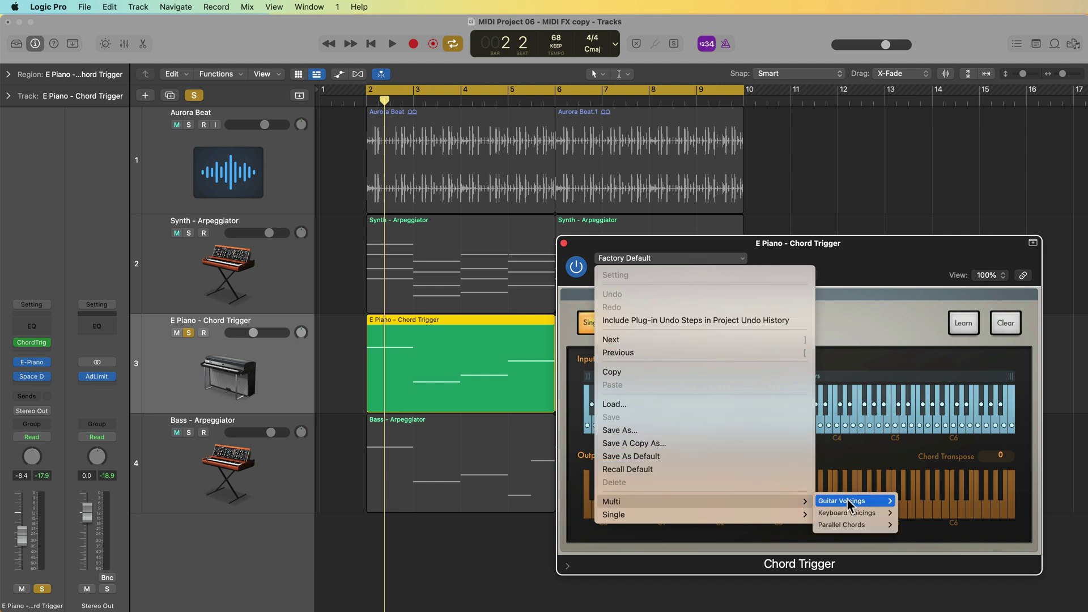
# - Load the Multi > Diatonic Right Hand voicing and raise the E Piano fader to about -1.4 dB
pyautogui.moveTo(850, 516)
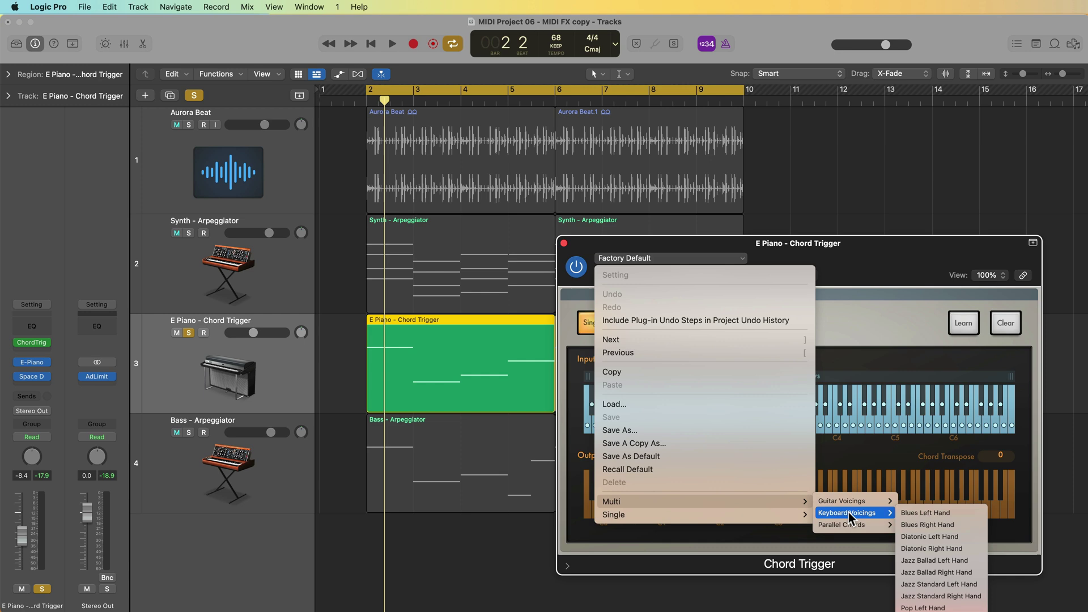
pyautogui.click(974, 550)
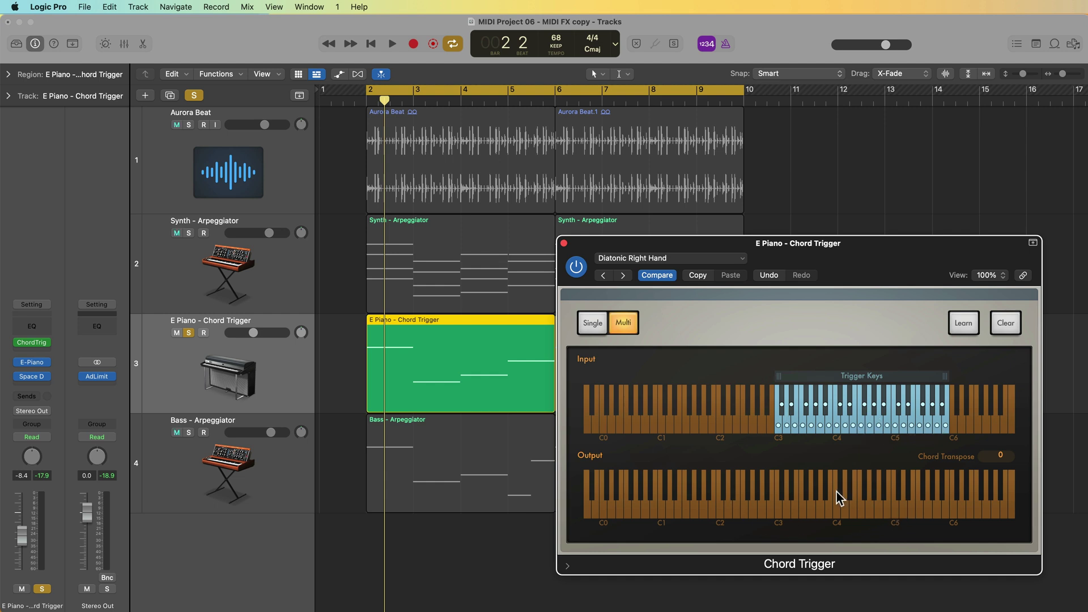
pyautogui.press('space')
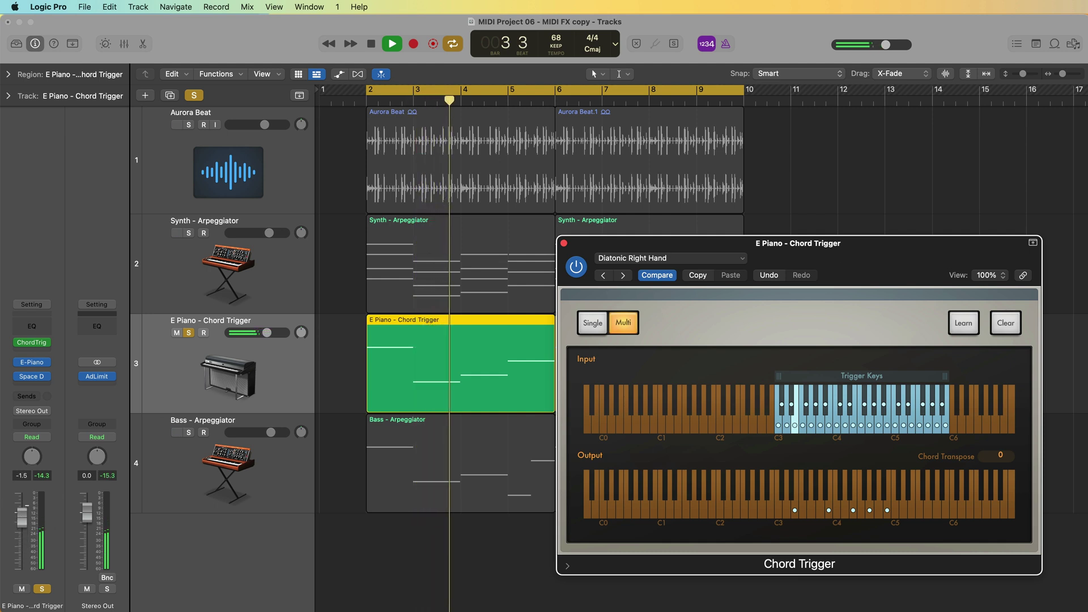
pyautogui.click(25, 522)
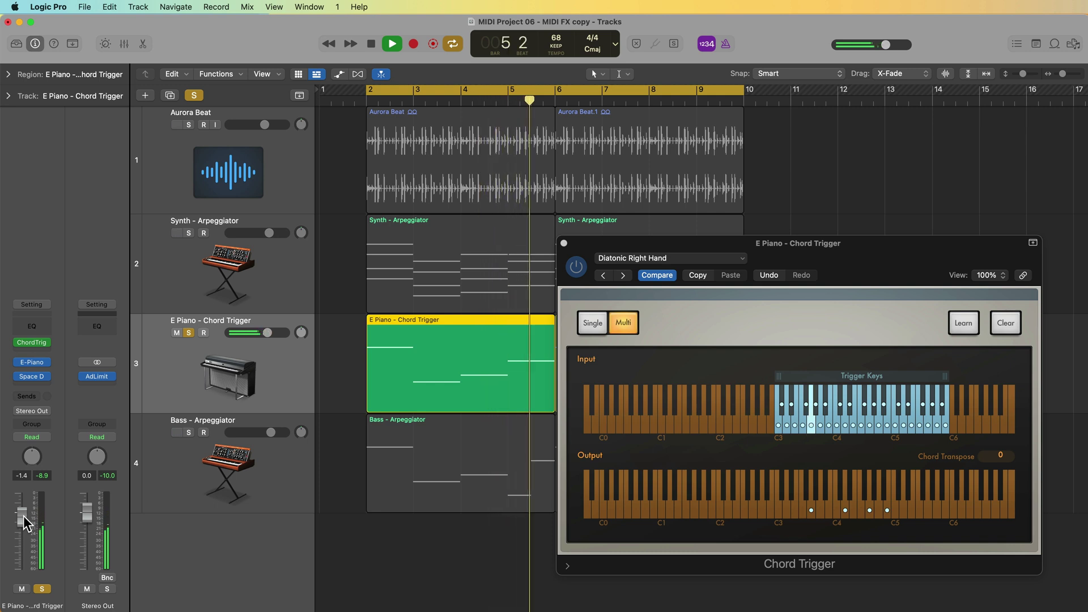
pyautogui.press('space')
# - Unsolo the E Piano, mute the Bass, and pull the E Piano fader slightly down during playback
pyautogui.click(189, 332)
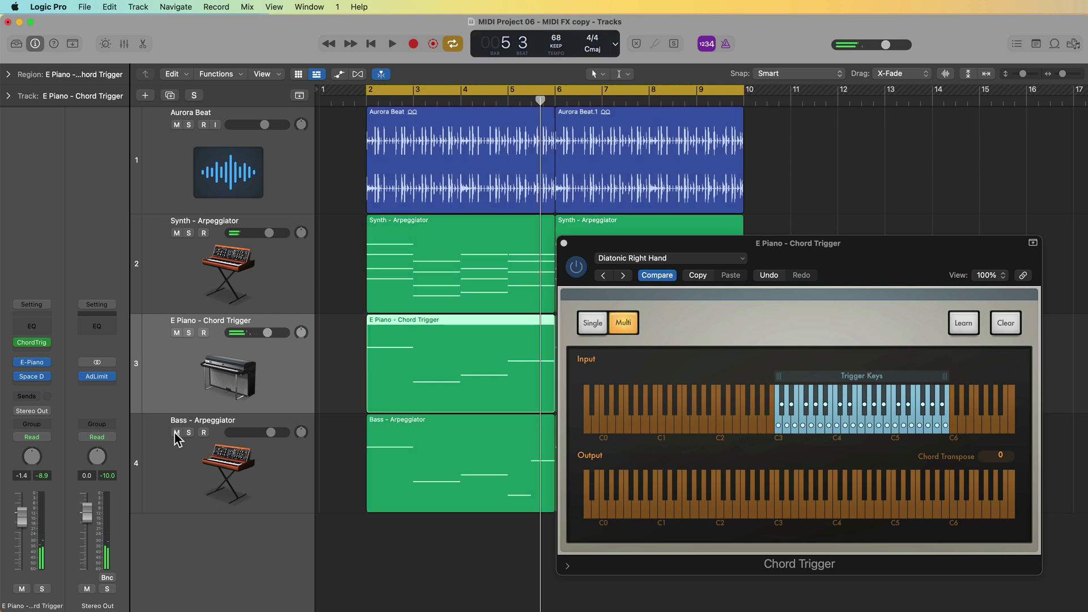
pyautogui.click(176, 433)
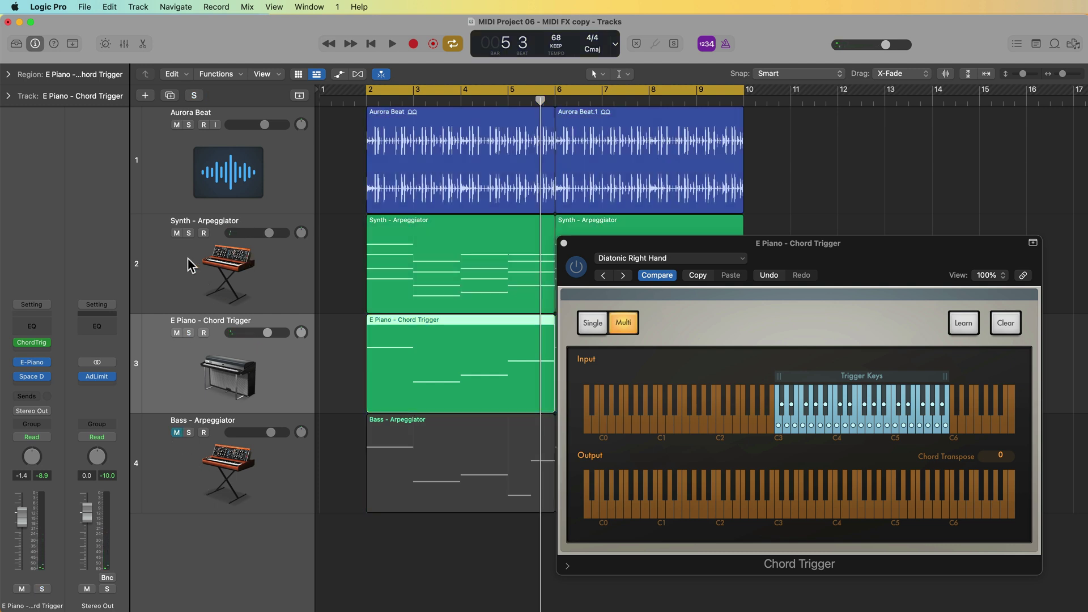
pyautogui.press('space')
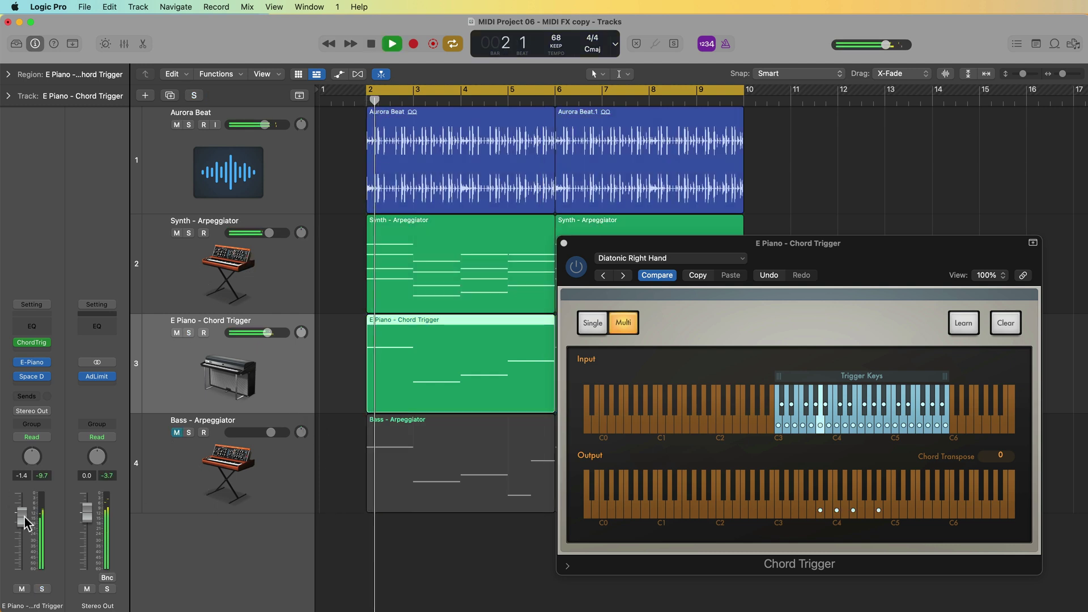
pyautogui.moveTo(25, 517); pyautogui.dragTo(25, 522)
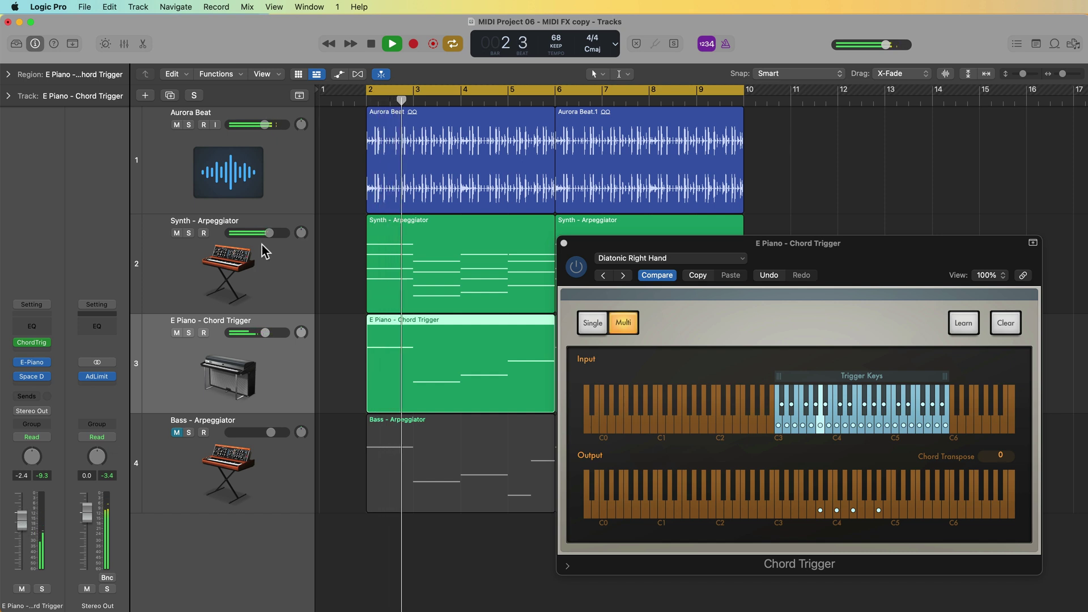
pyautogui.moveTo(260, 232); pyautogui.dragTo(254, 244)
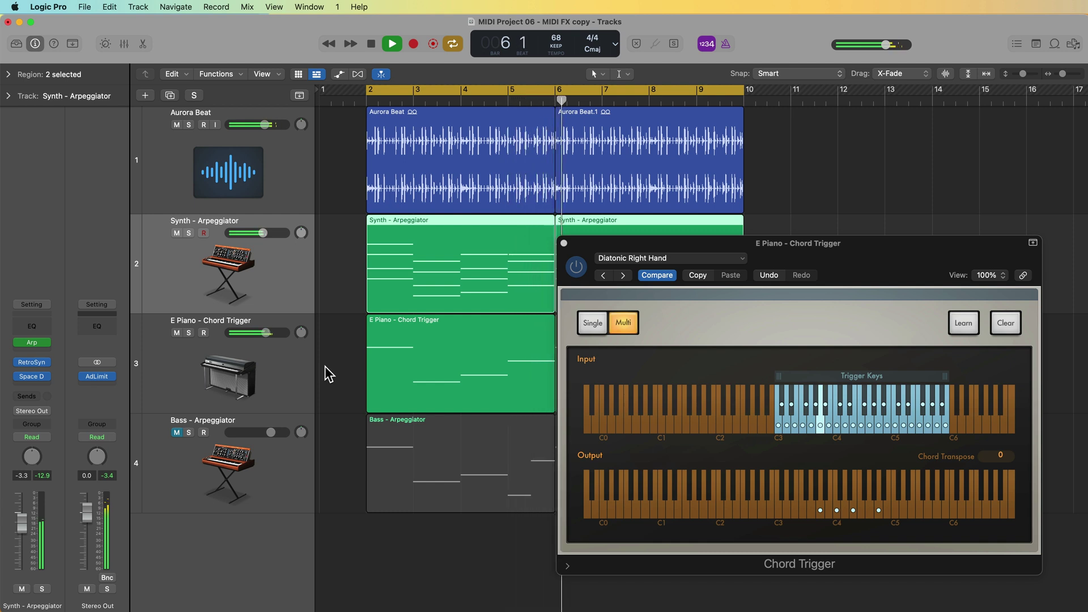
pyautogui.press('space')
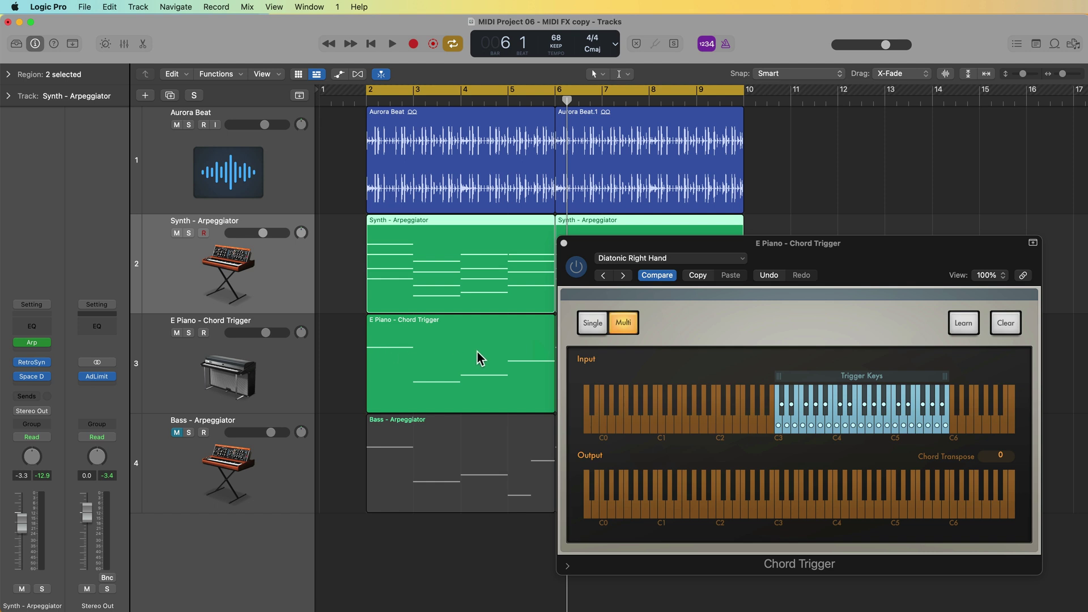
# - Insert a Note Repeater after Chord Trigger on the E Piano track and move its window aside
pyautogui.click(431, 335)
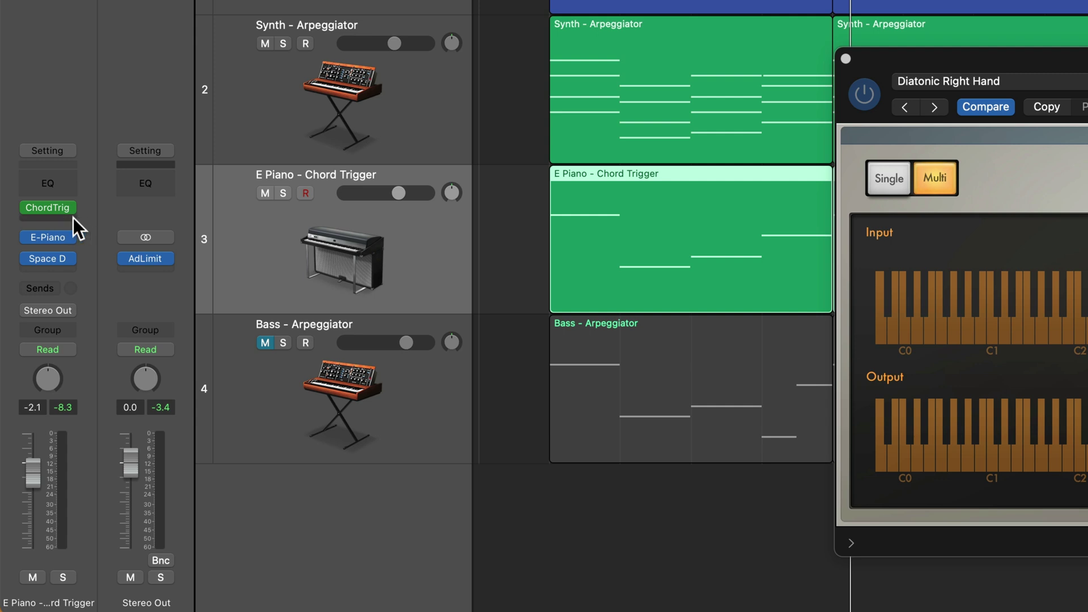
pyautogui.moveTo(73, 218); pyautogui.dragTo(66, 199)
pyautogui.click(66, 200)
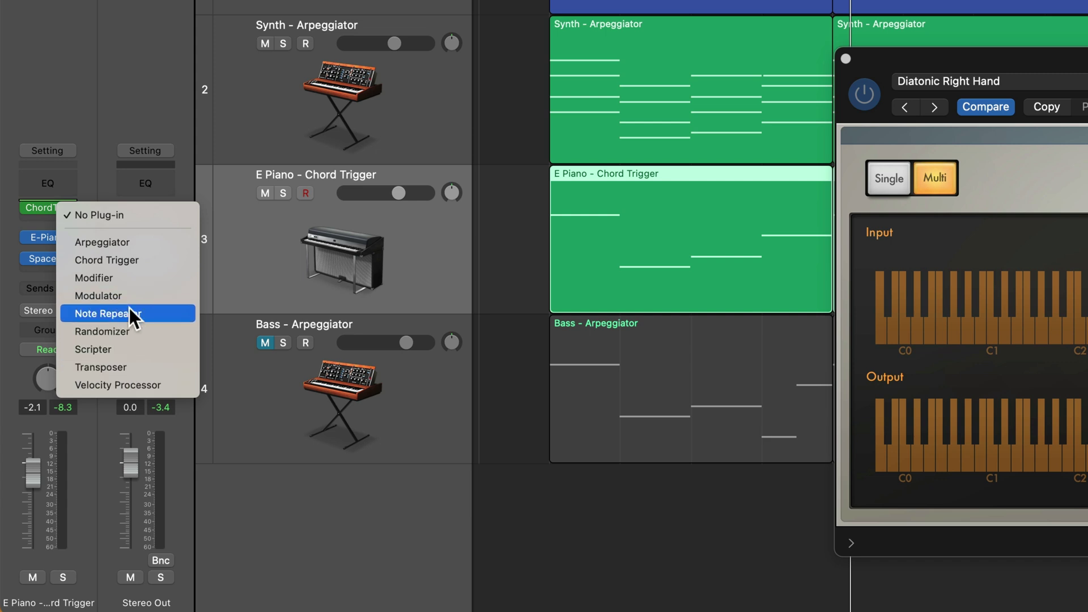
pyautogui.click(94, 100)
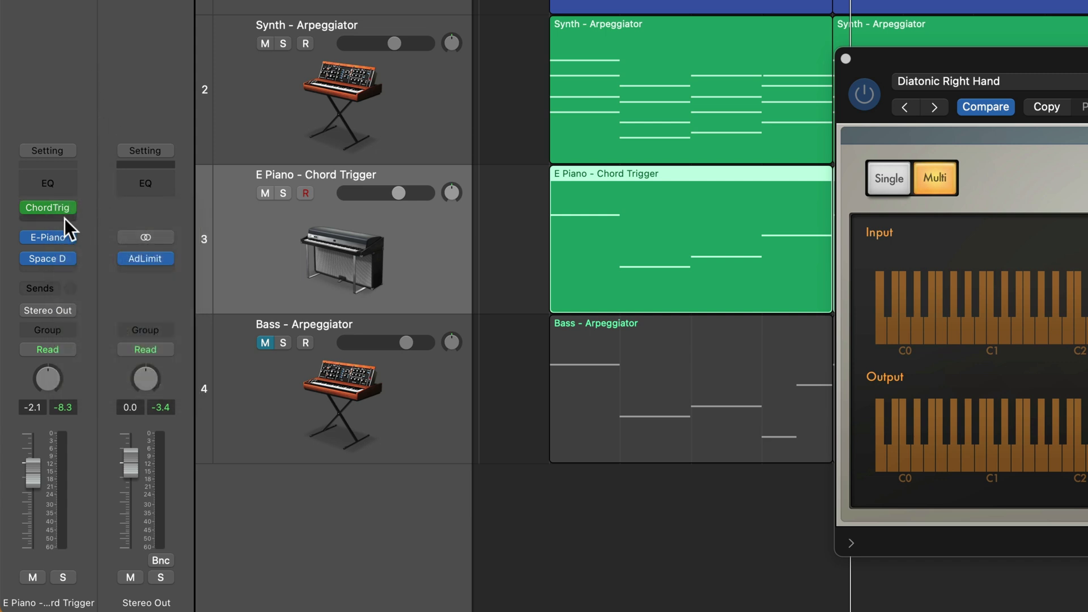
pyautogui.click(64, 218)
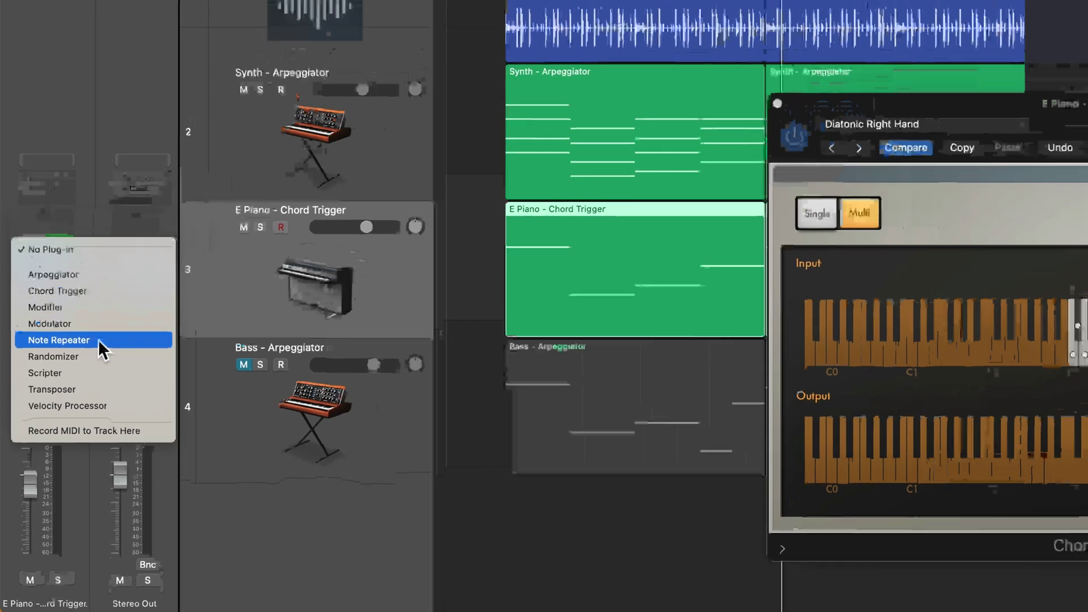
pyautogui.click(107, 316)
pyautogui.moveTo(395, 259); pyautogui.dragTo(380, 250)
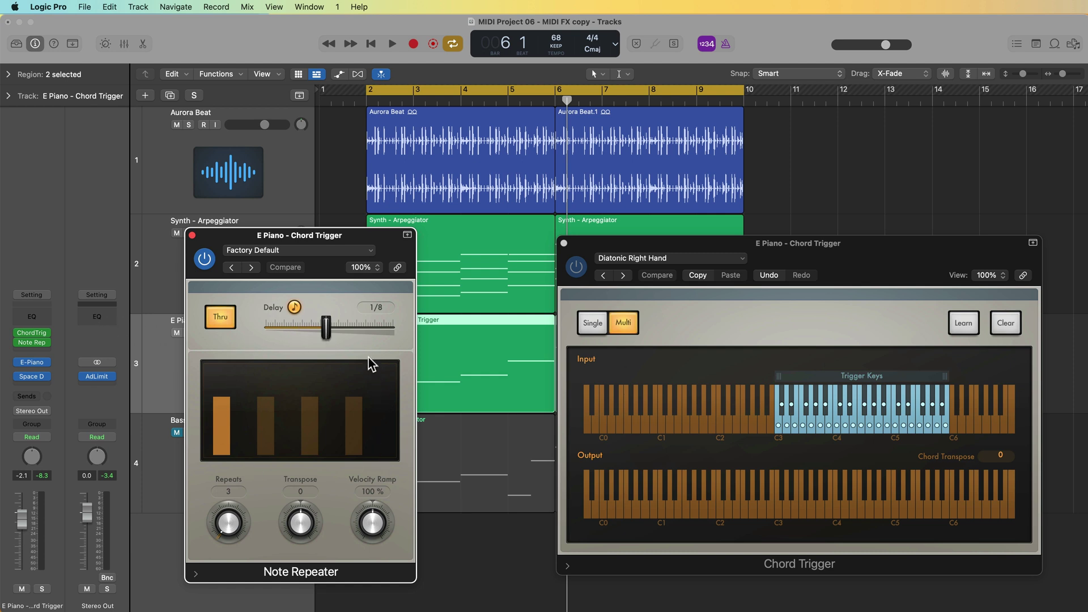
pyautogui.click(304, 253)
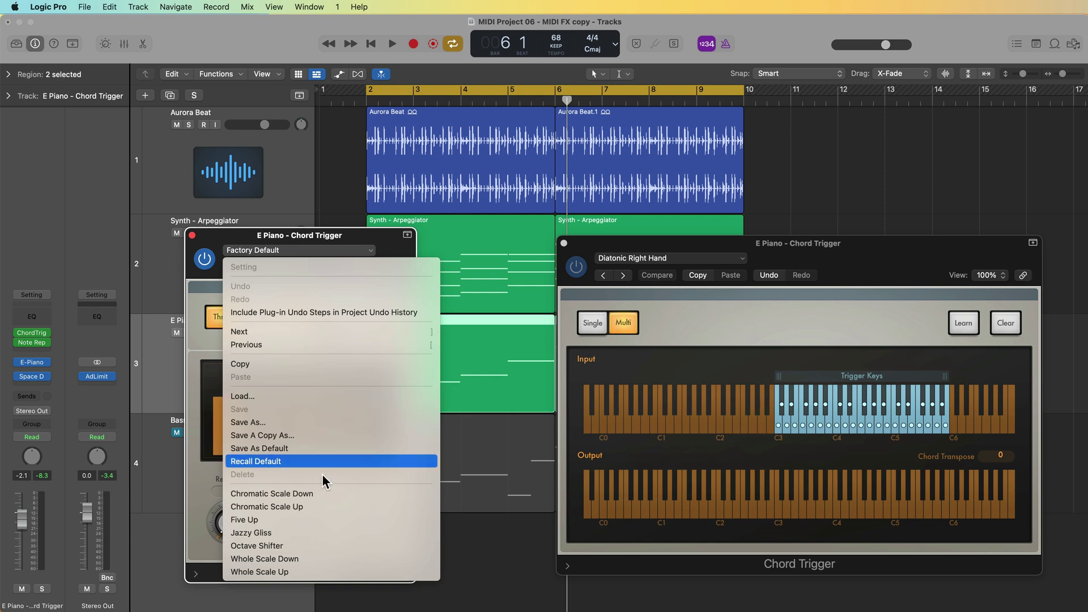
# - Audition the Octave Shifter Note Repeater preset with E Piano soloed, then recall the default settings
pyautogui.click(316, 545)
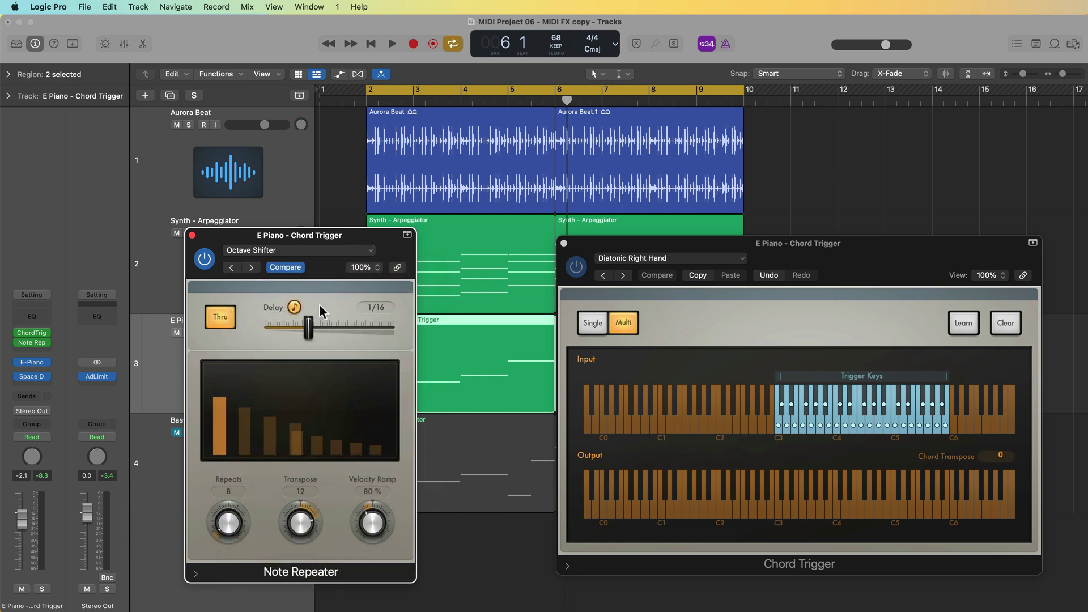
pyautogui.press('s')
pyautogui.press('space')
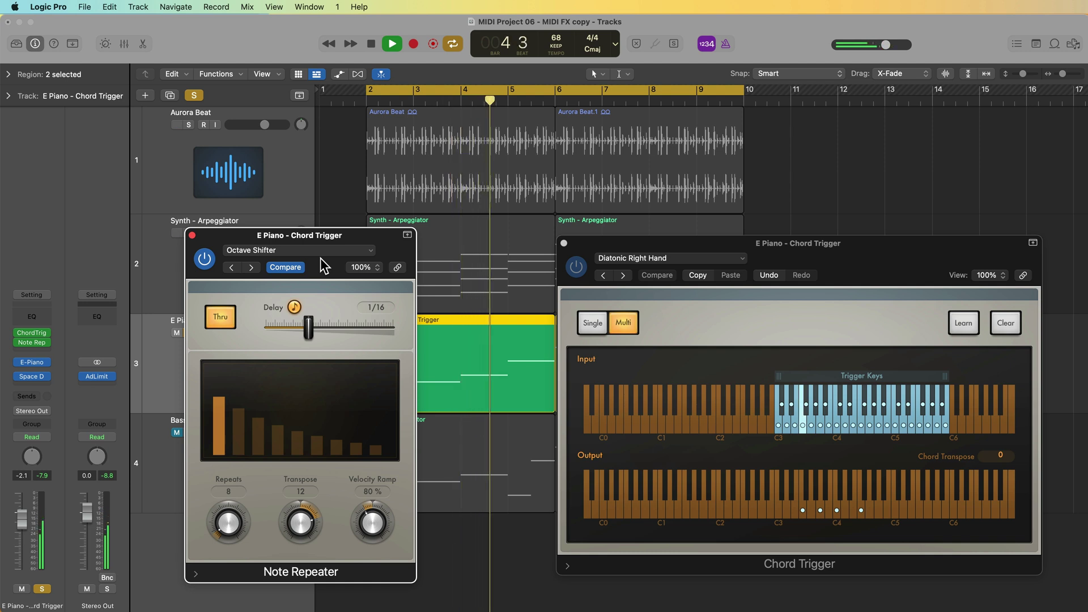
pyautogui.press('space')
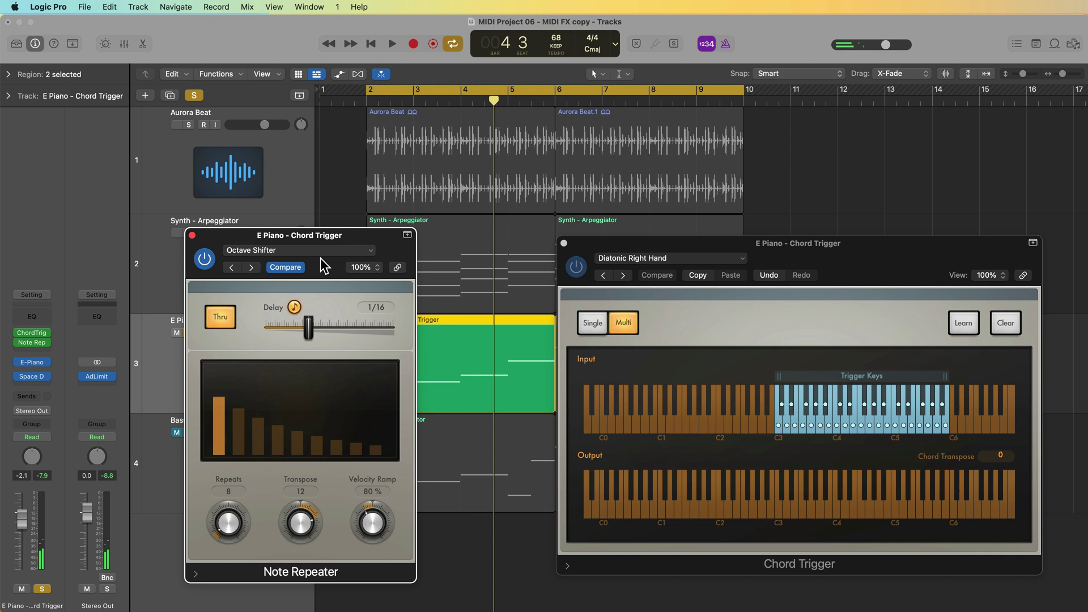
pyautogui.click(314, 249)
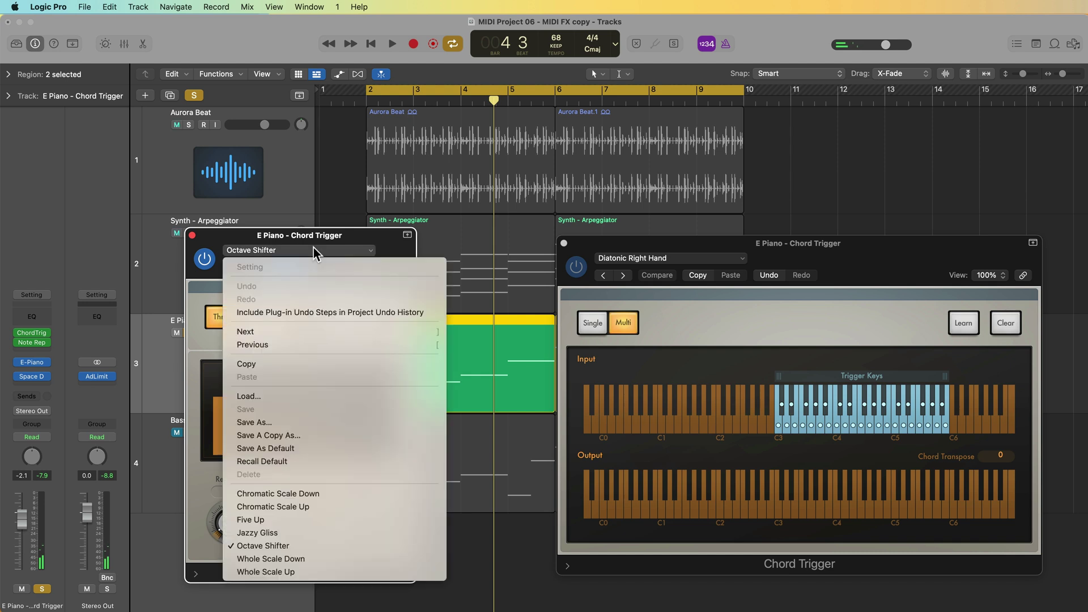
pyautogui.click(306, 460)
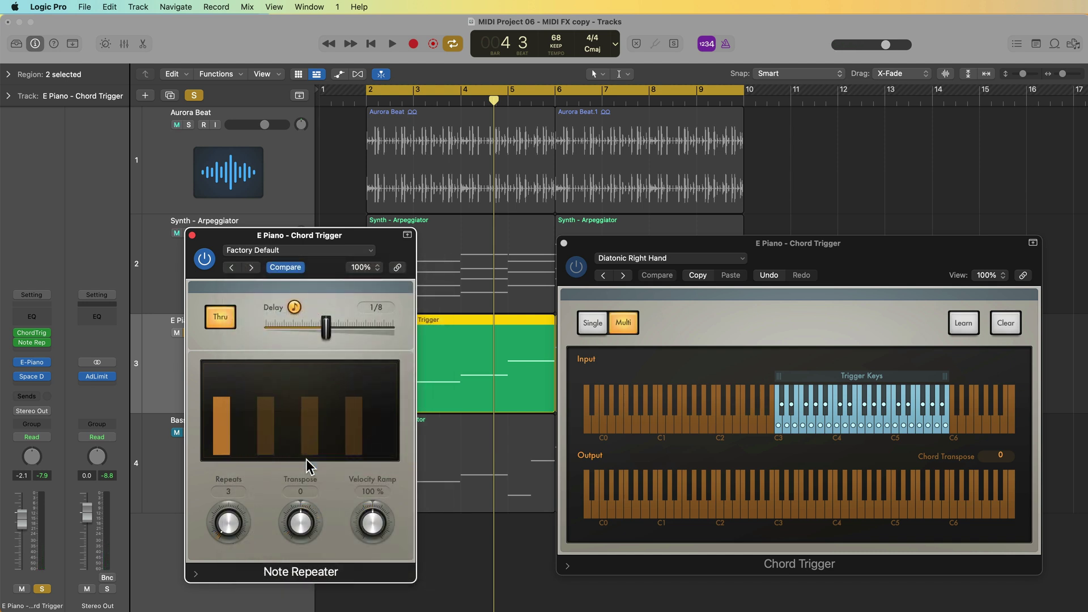
# - Set the Note Repeater to 1 repeat, transpose -12, and a longer 1/4d delay, then play
pyautogui.moveTo(226, 521)
pyautogui.mouseDown()
pyautogui.moveTo(227, 536)
pyautogui.moveTo(226, 522)
pyautogui.mouseUp()
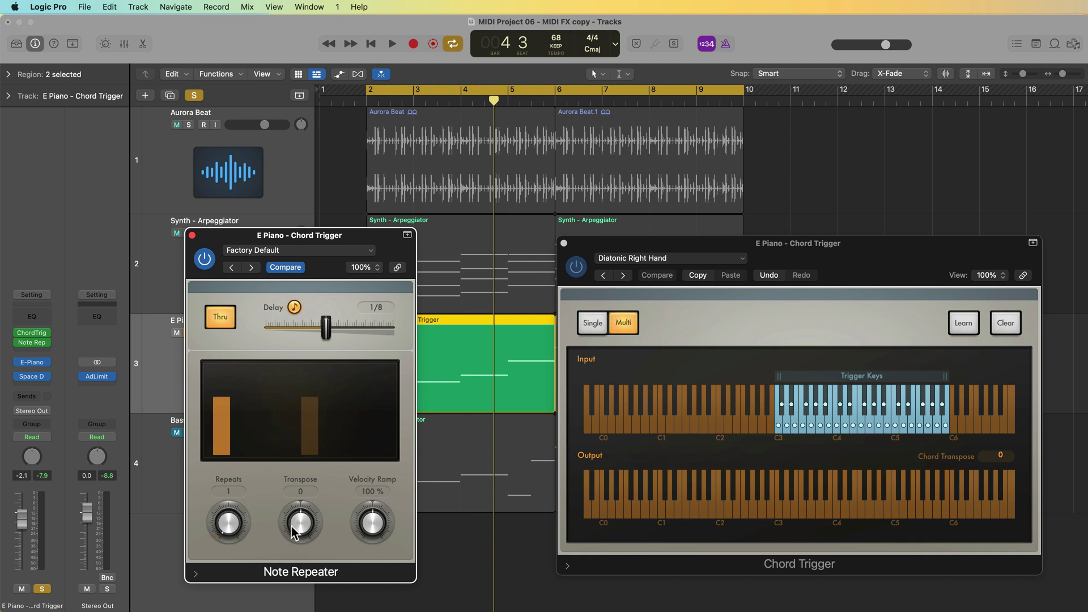
pyautogui.moveTo(291, 547); pyautogui.dragTo(291, 553)
pyautogui.moveTo(327, 331); pyautogui.dragTo(337, 333)
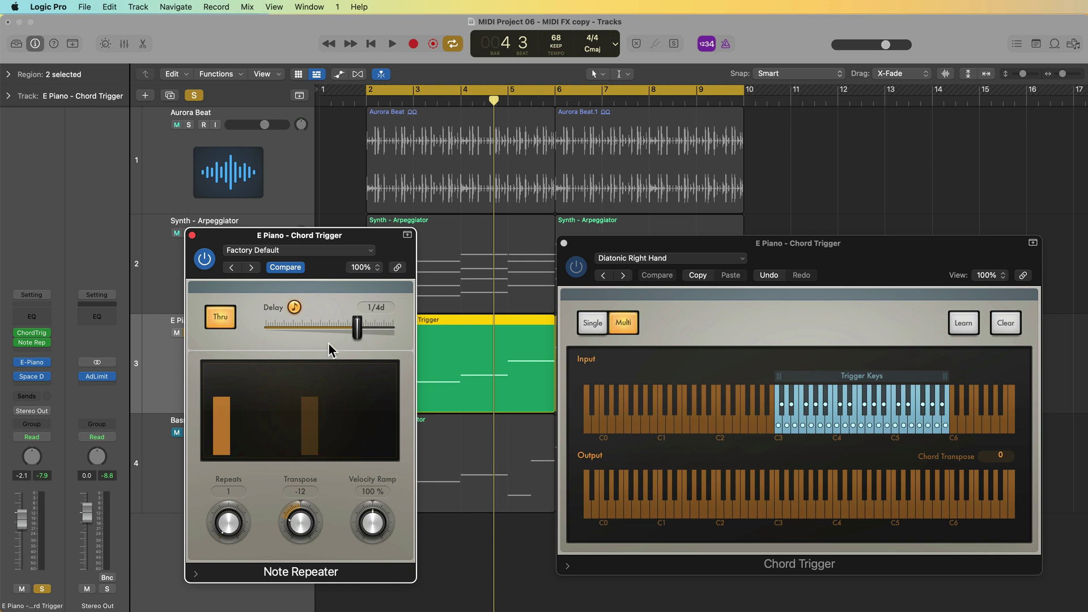
pyautogui.press('space')
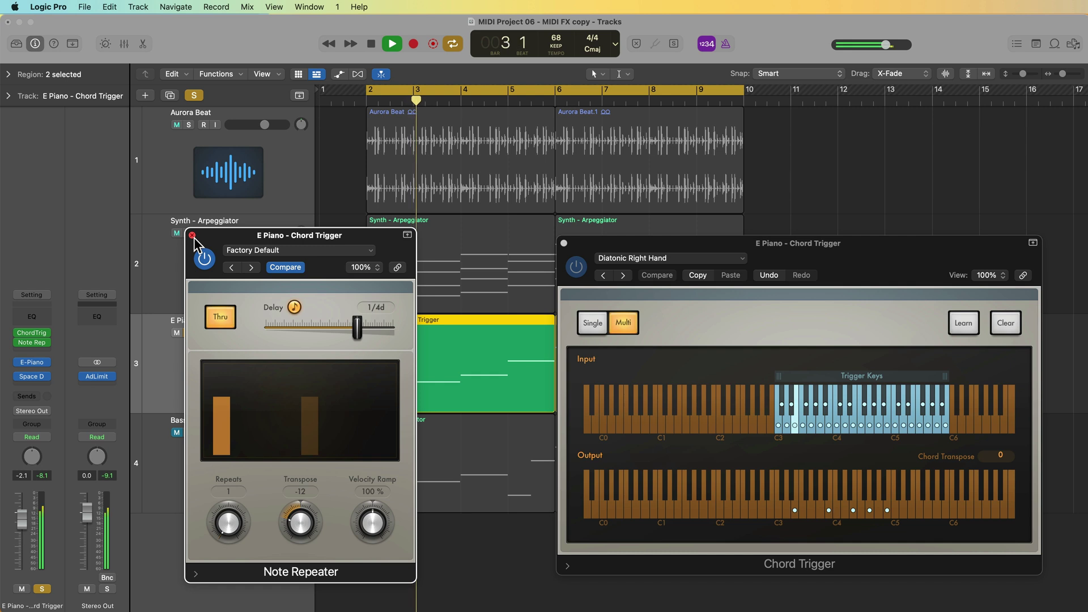
# - Unsolo the E Piano to hear it in the full mix, then stop and close the Note Repeater
pyautogui.moveTo(223, 237)
pyautogui.mouseDown()
pyautogui.moveTo(591, 227)
pyautogui.moveTo(230, 240)
pyautogui.mouseUp()
pyautogui.click(189, 332)
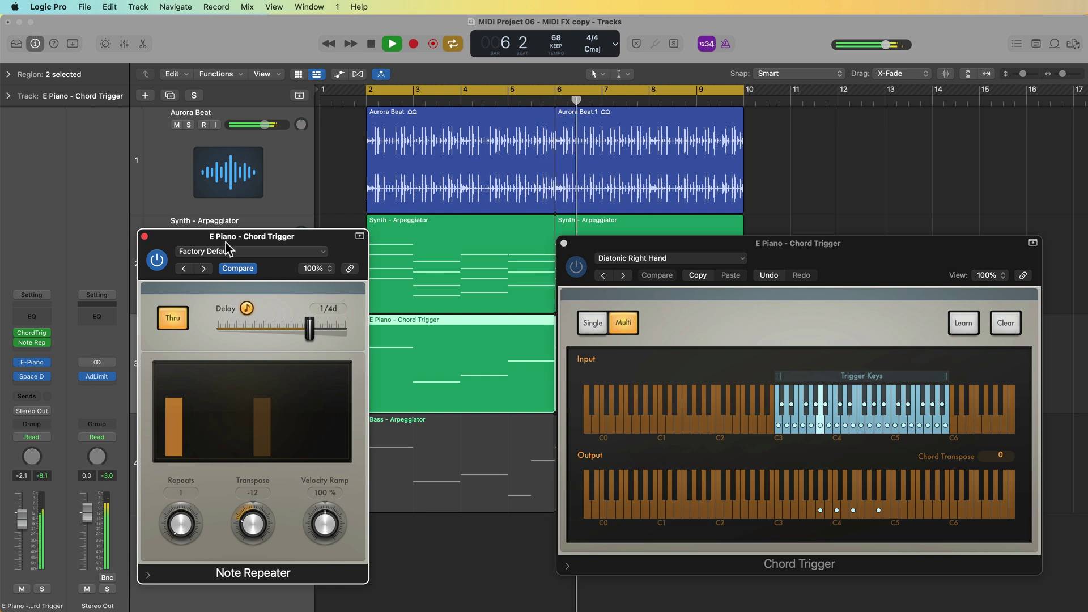
pyautogui.press('space')
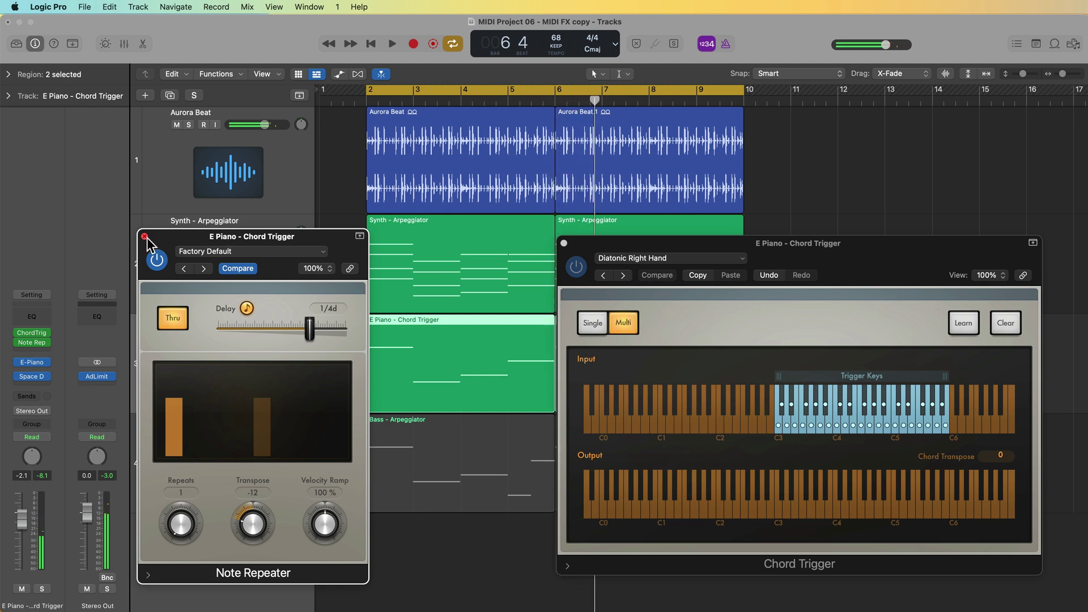
pyautogui.click(145, 237)
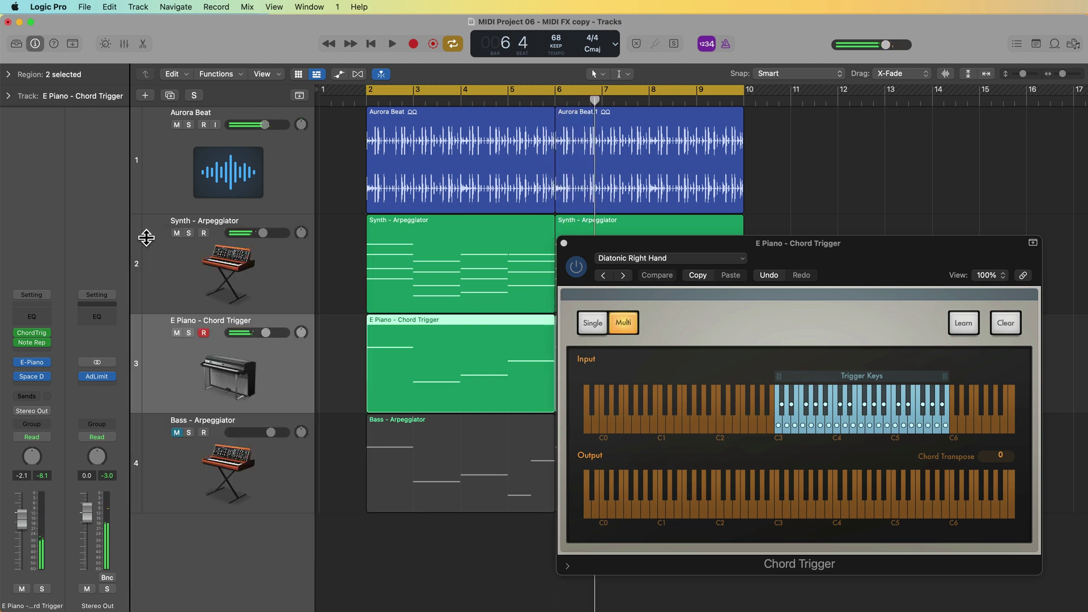
# - Close the Chord Trigger window, deselect the regions, and disarm E Piano recording
pyautogui.click(563, 243)
pyautogui.click(823, 376)
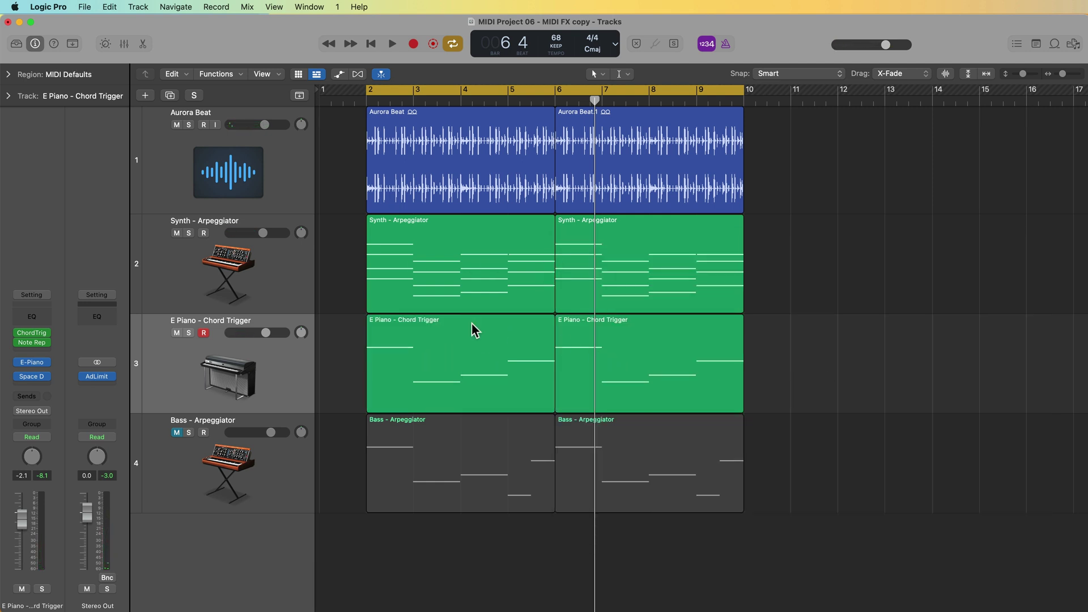
pyautogui.click(203, 332)
# - Unmute and select the Bass track, disarm its recording during playback, and solo it
pyautogui.click(176, 432)
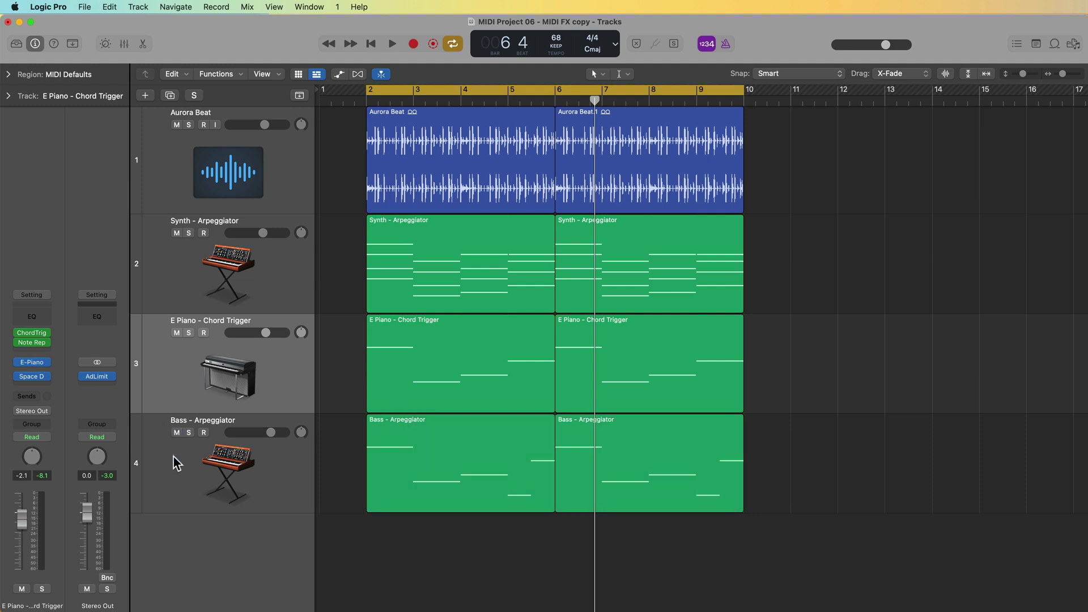
pyautogui.click(171, 462)
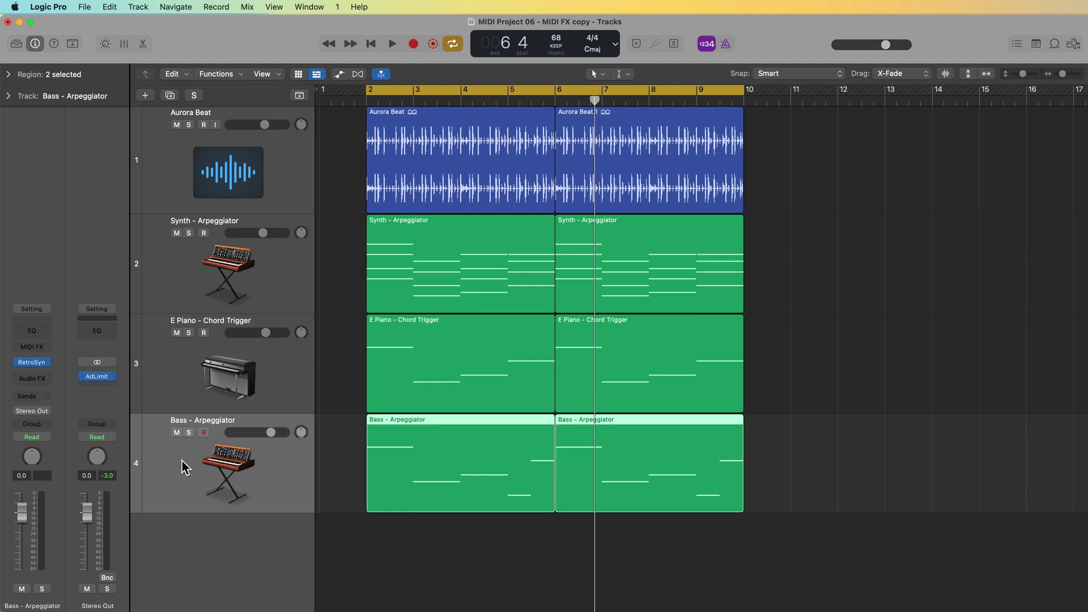
pyautogui.press('space')
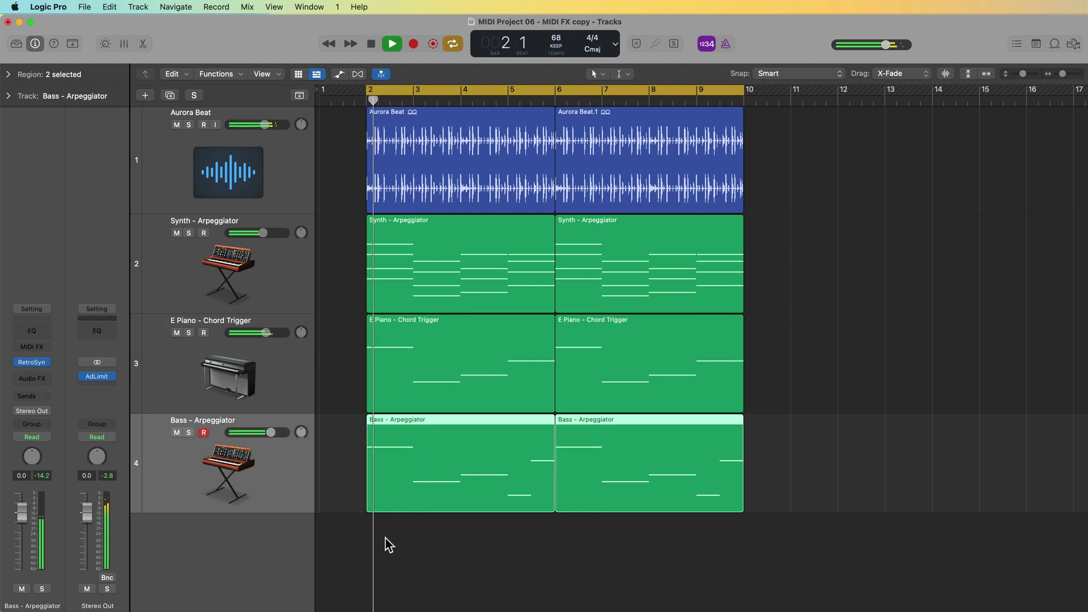
pyautogui.click(204, 434)
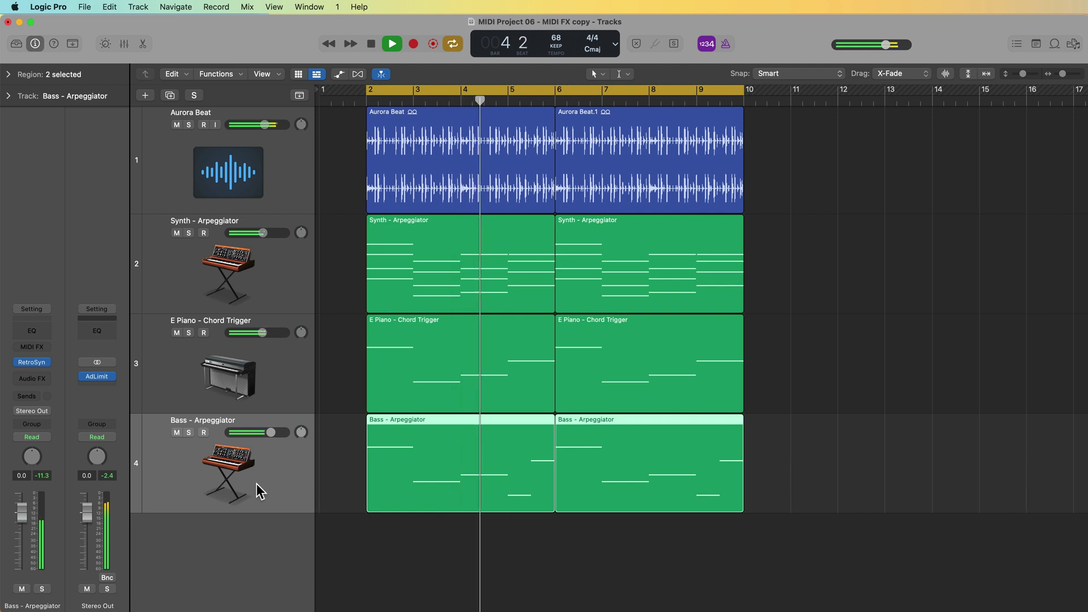
pyautogui.press('space')
pyautogui.press('s')
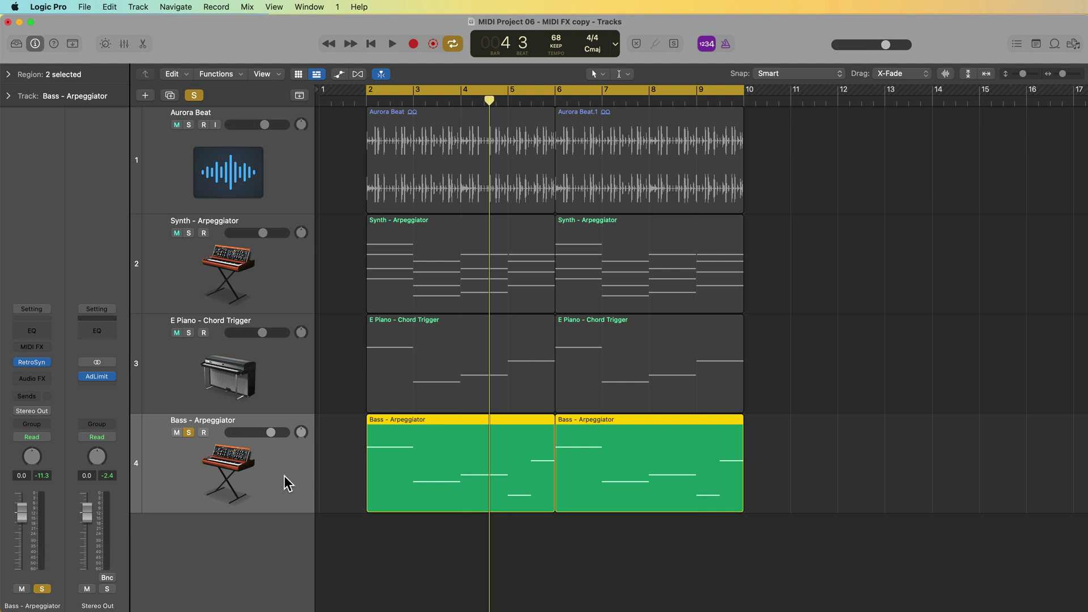
pyautogui.click(34, 347)
# - Insert an Arpeggiator on the Bass track with Oct Range 2 and play to audition it
pyautogui.click(73, 365)
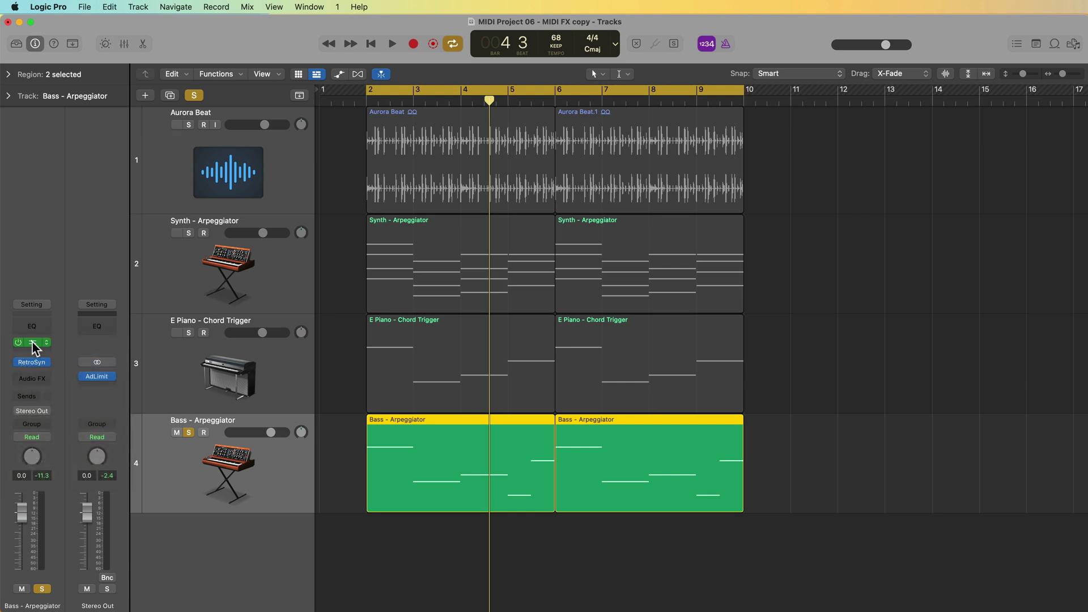
pyautogui.moveTo(645, 166); pyautogui.dragTo(735, 120)
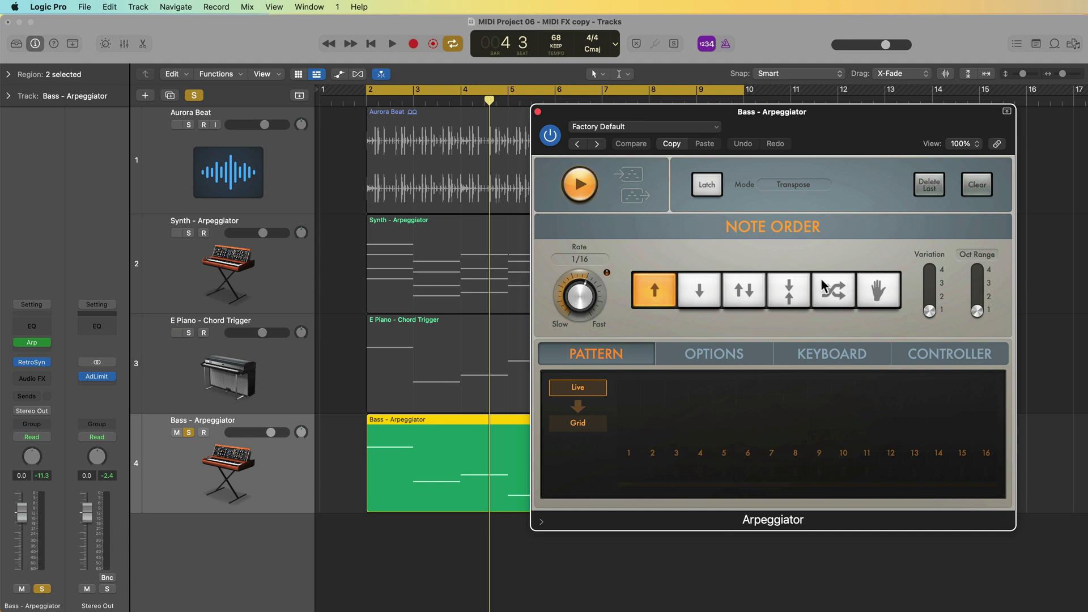
pyautogui.moveTo(978, 312); pyautogui.dragTo(939, 284)
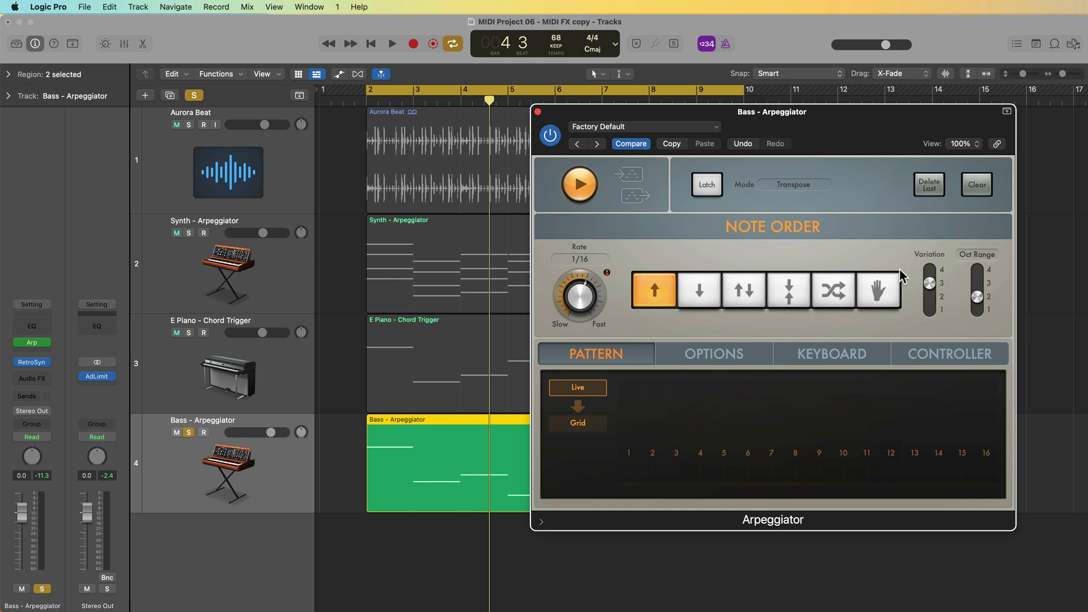
pyautogui.press('space')
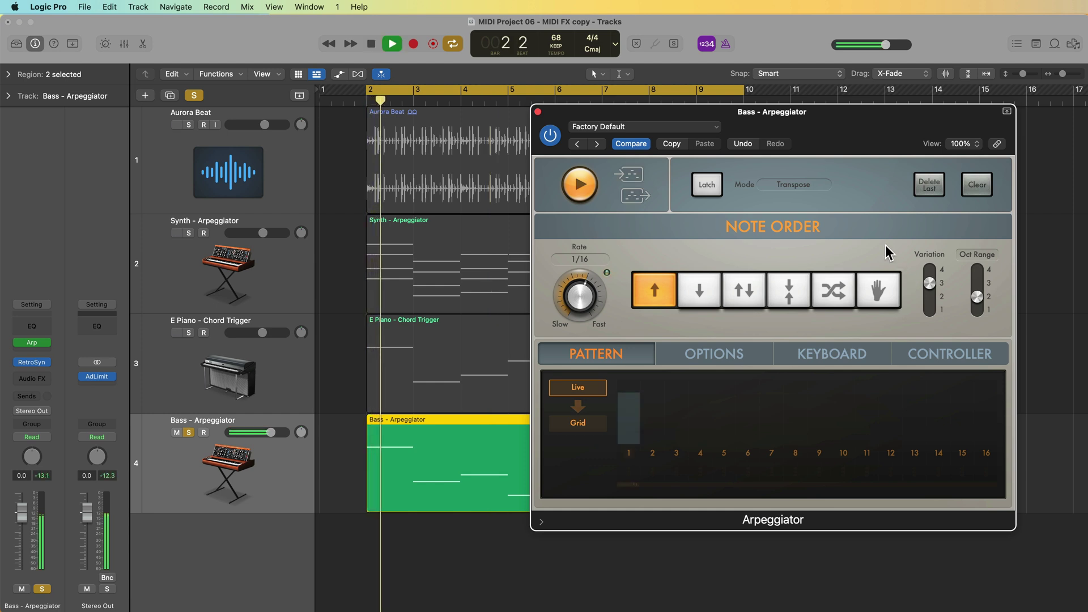
# - Unsolo the Bass track, stop playback, close the Arpeggiator window, and deselect the regions
pyautogui.click(189, 433)
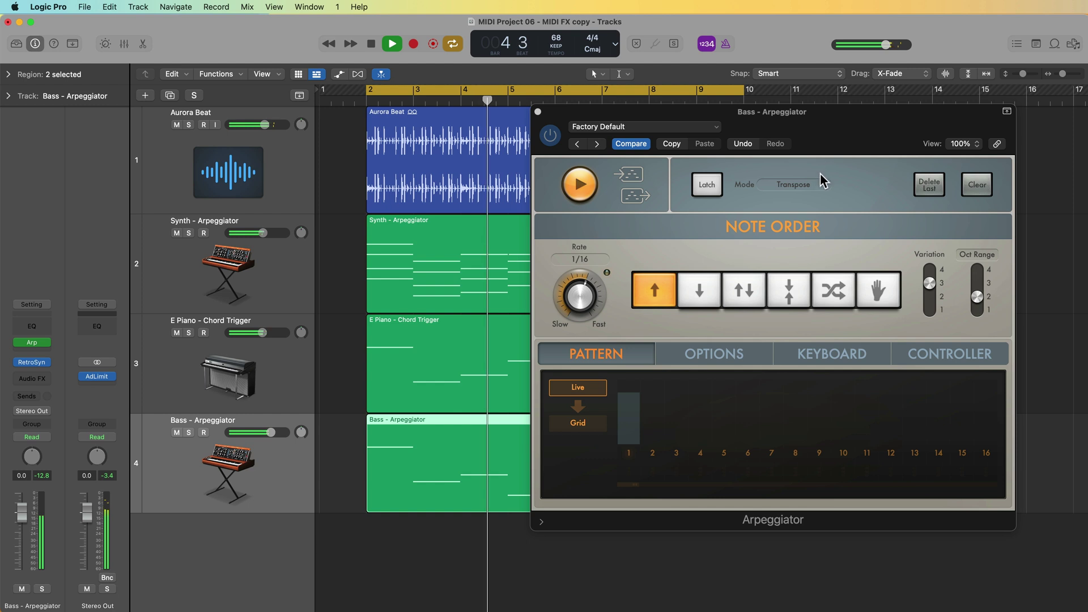
pyautogui.moveTo(849, 118); pyautogui.dragTo(899, 175)
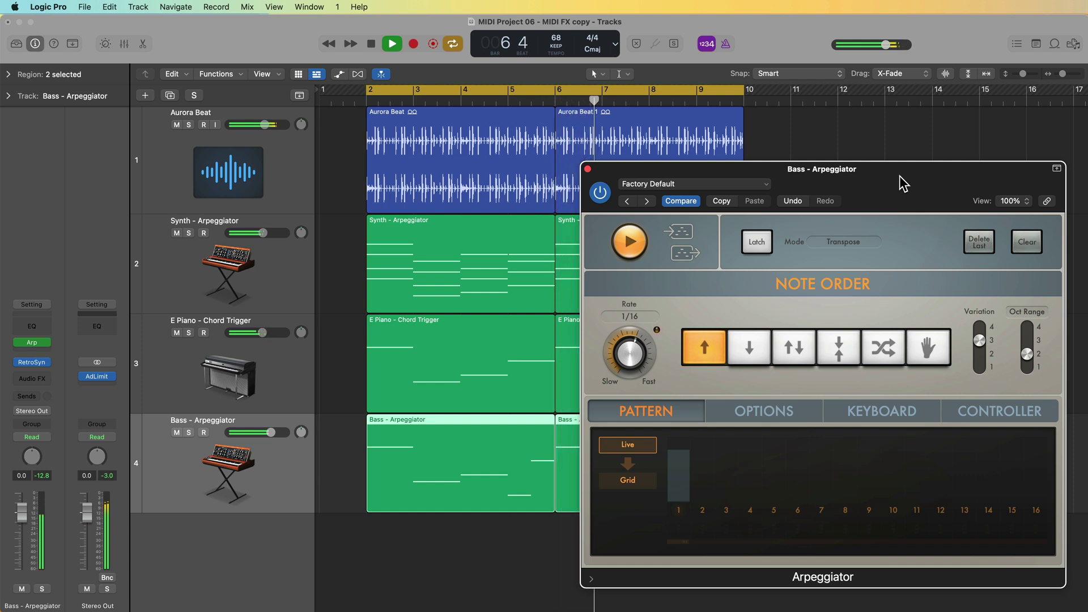
pyautogui.press('space')
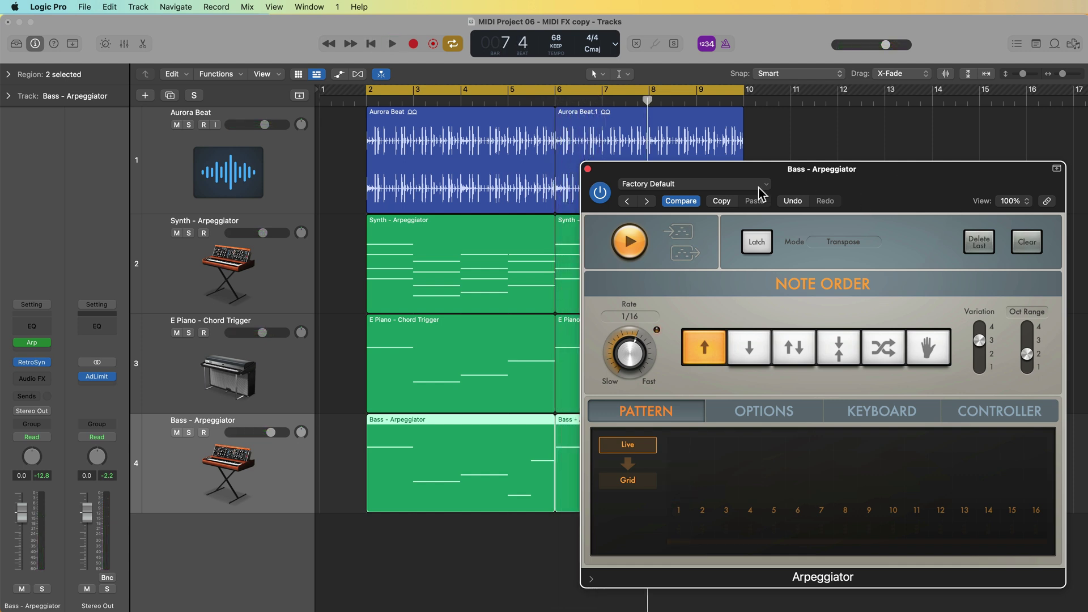
pyautogui.click(587, 170)
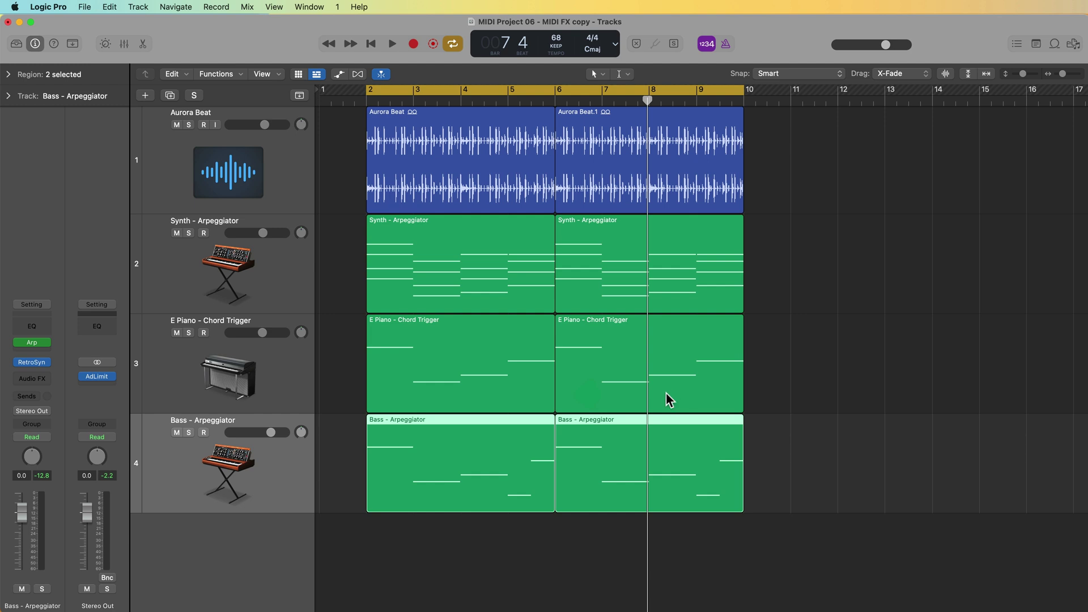
pyautogui.click(575, 541)
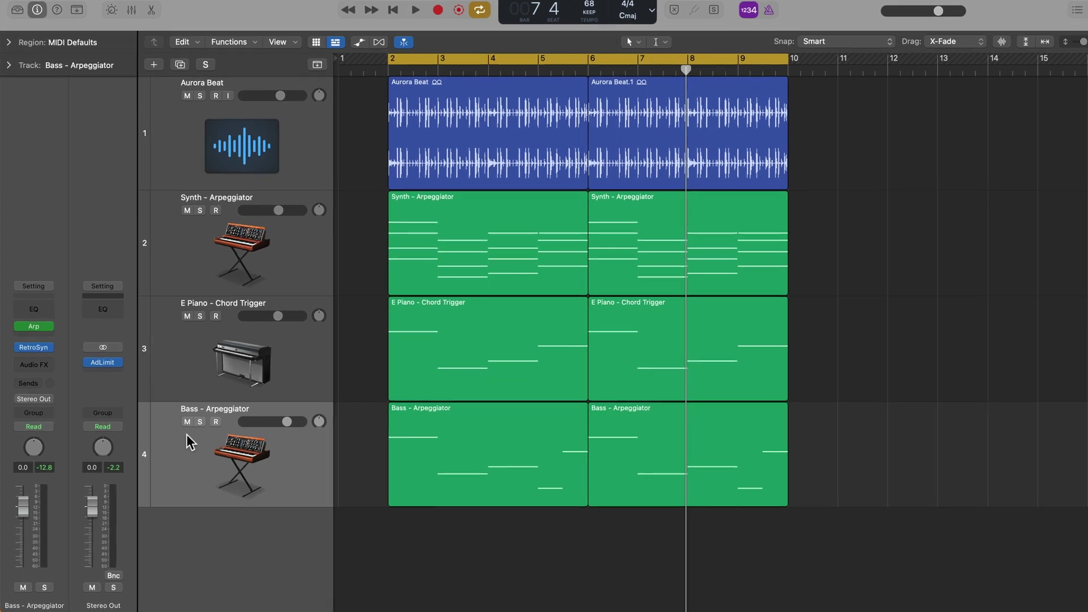
pyautogui.moveTo(45, 358)
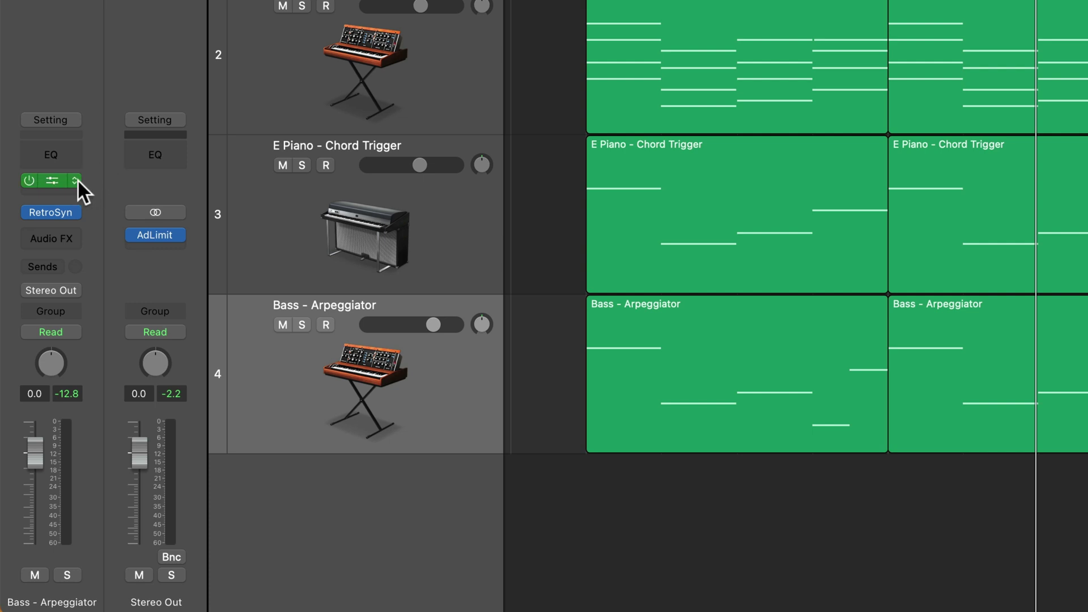
# - Set the Bass Arpeggiator slot to Record MIDI to Track Here and select both Bass regions
pyautogui.click(76, 180)
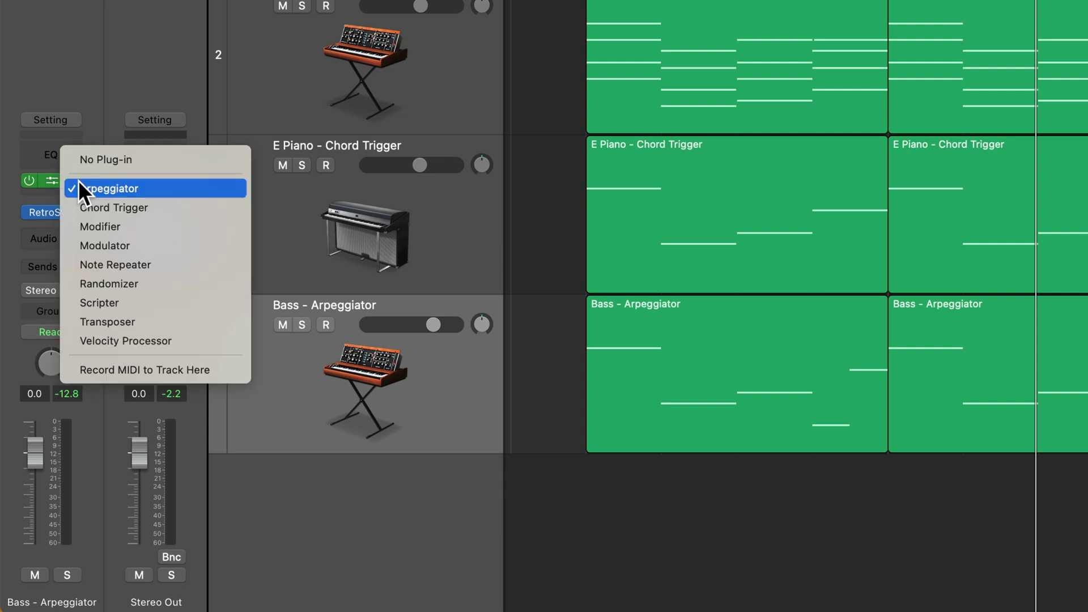
pyautogui.click(148, 372)
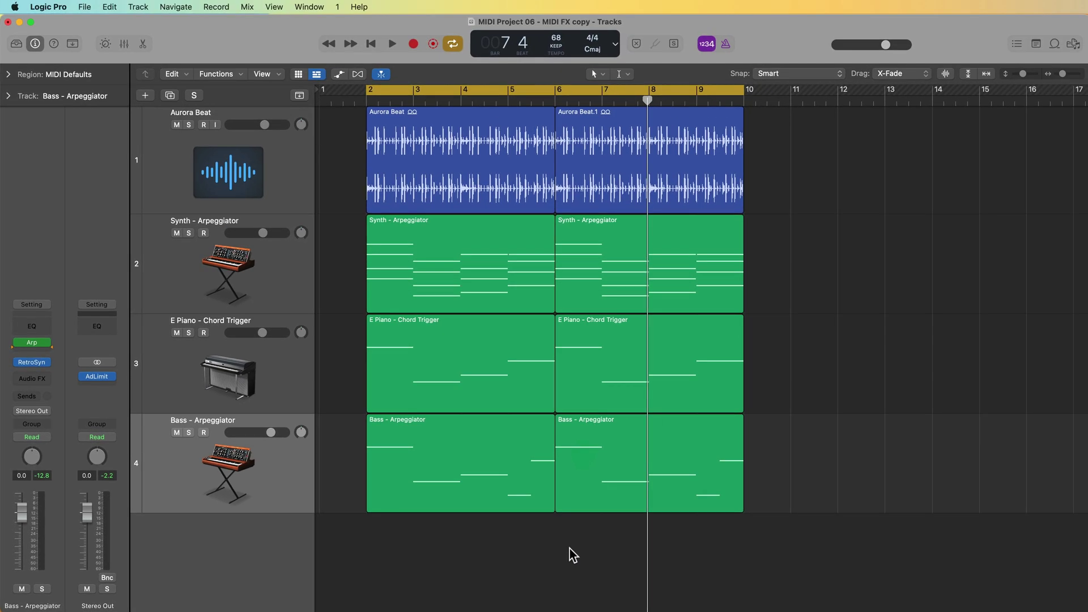
pyautogui.moveTo(498, 542); pyautogui.dragTo(607, 496)
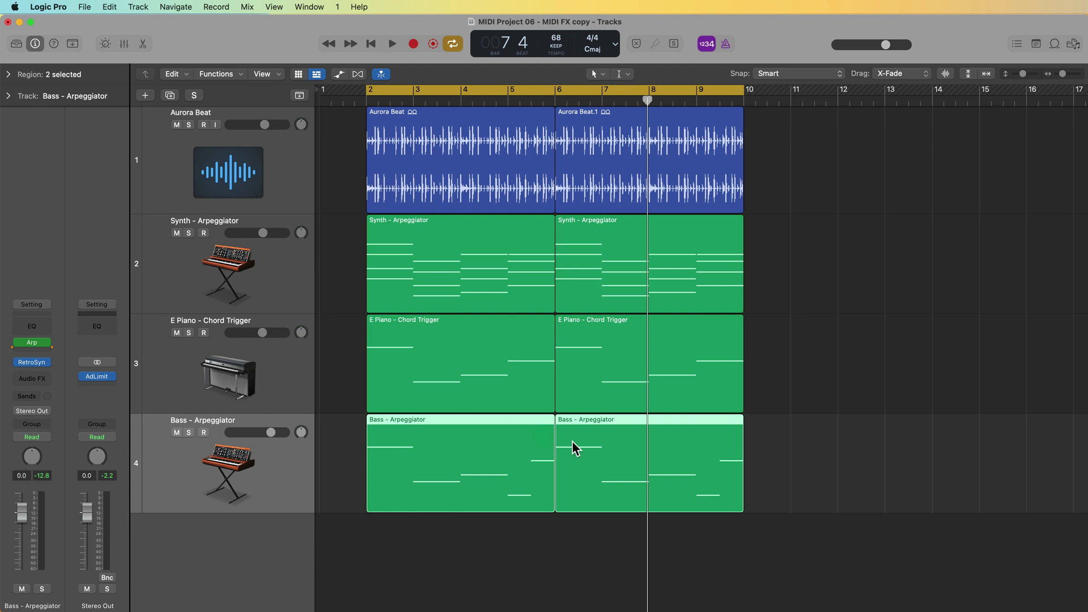
pyautogui.hscroll(2, 572, 448)
# - Turn off Cycle, delete both old Bass regions, and return the playhead to the start
pyautogui.click(617, 556)
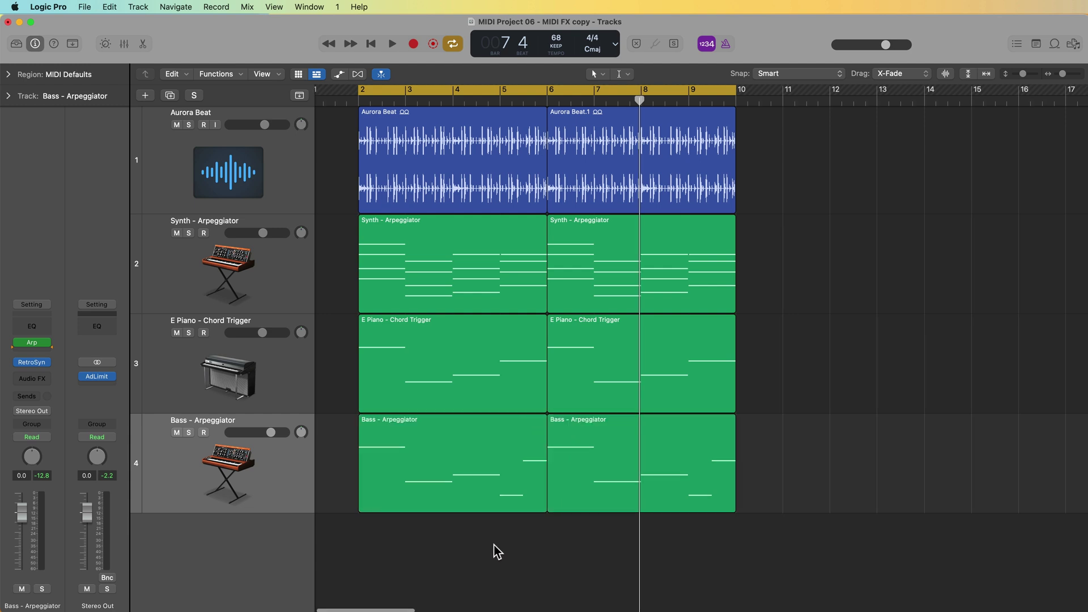
pyautogui.press('c')
pyautogui.moveTo(476, 549); pyautogui.dragTo(611, 479)
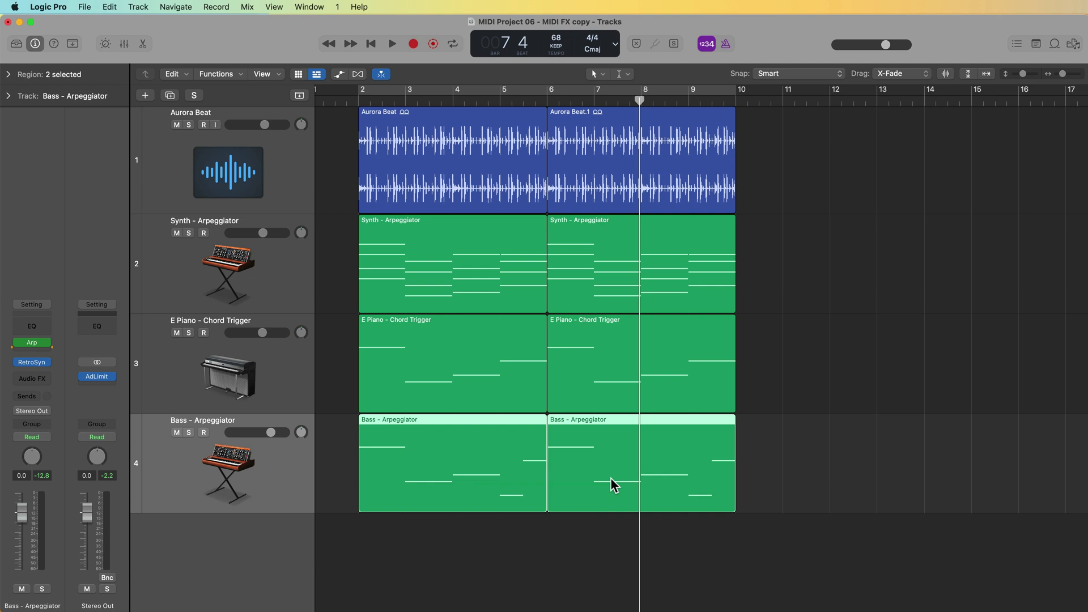
pyautogui.press('Delete')
pyautogui.press('Return')
pyautogui.hscroll(2, 567, 477)
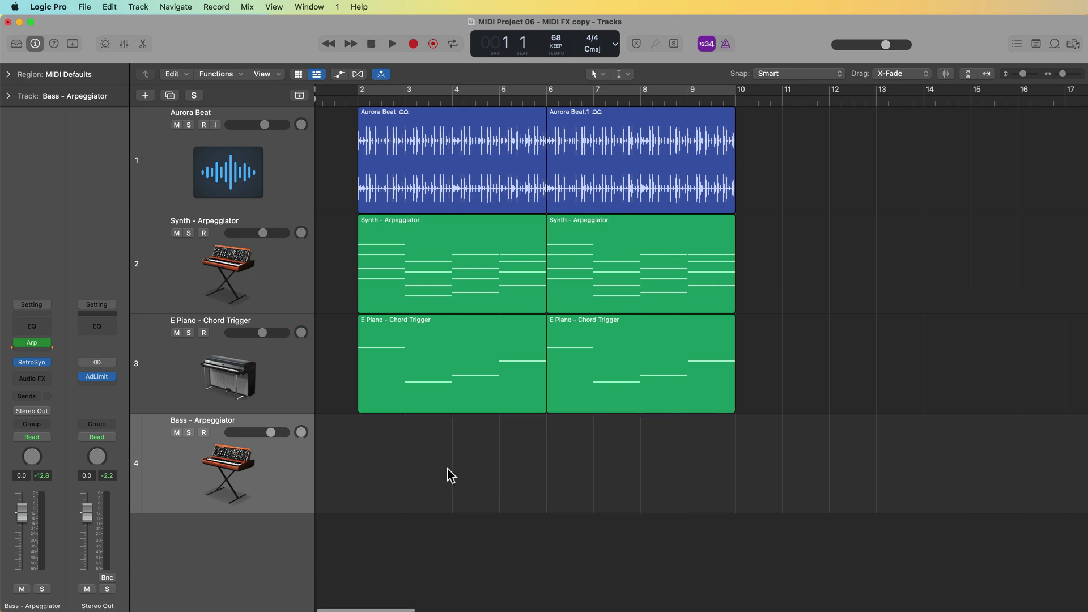
# - Arm the Bass track, record the arpeggiated bass as a new region, and select it
pyautogui.click(204, 434)
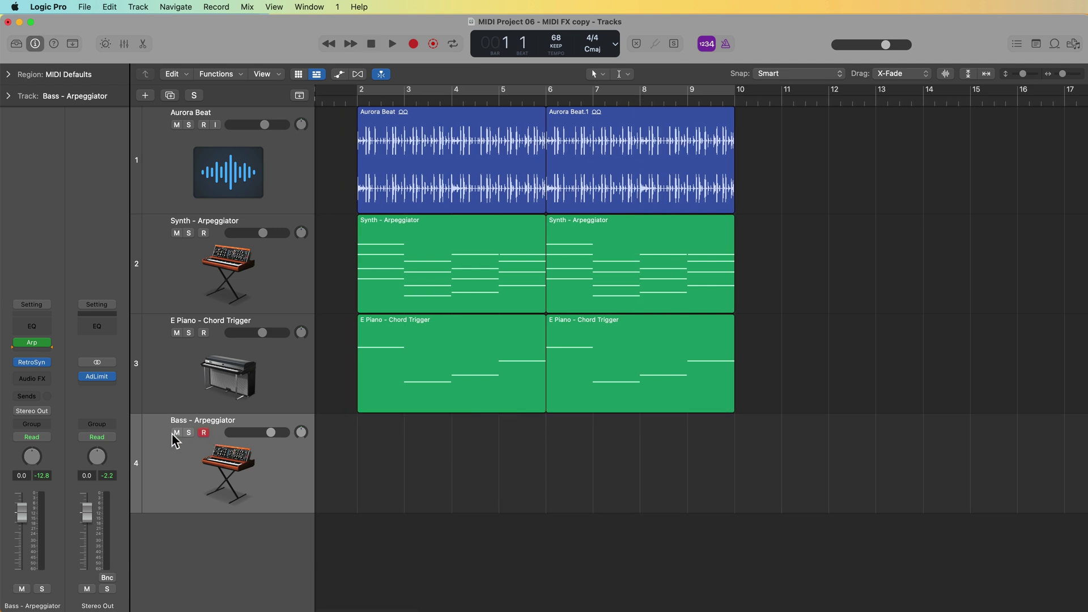
pyautogui.click(45, 342)
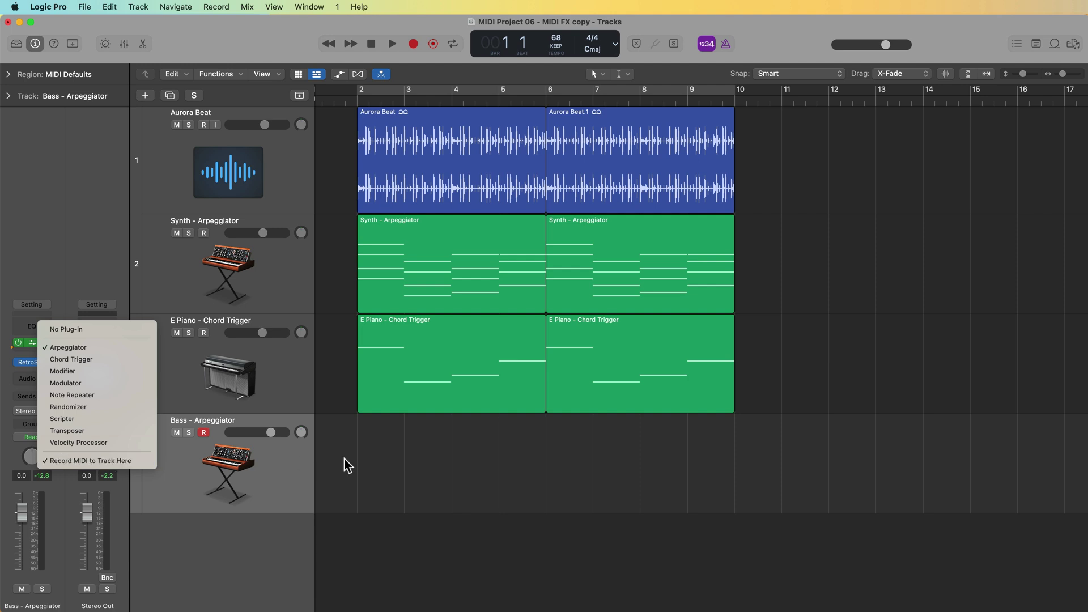
pyautogui.click(385, 460)
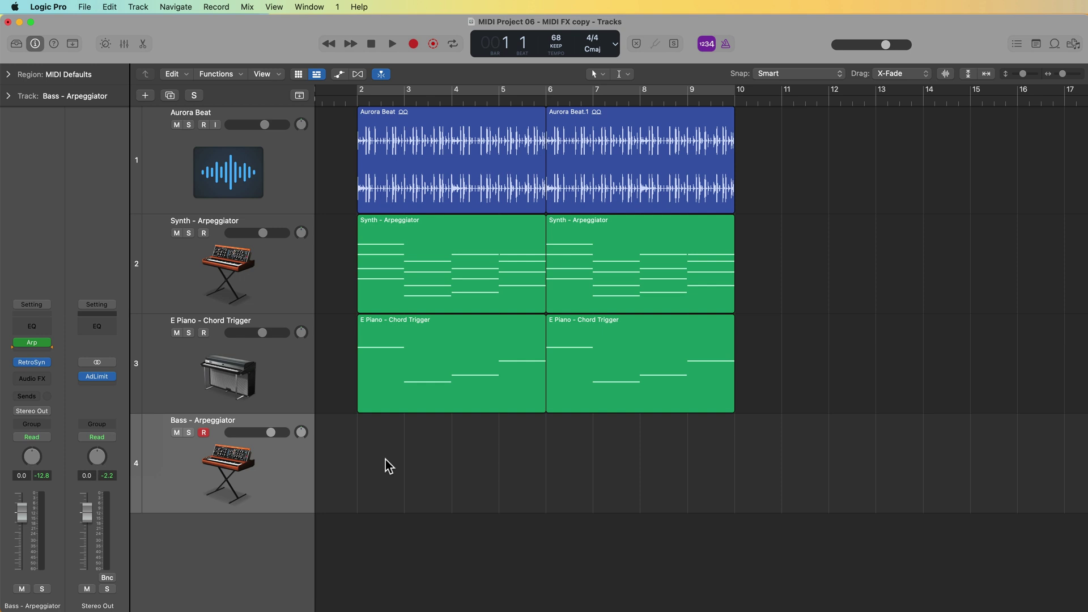
pyautogui.press('r')
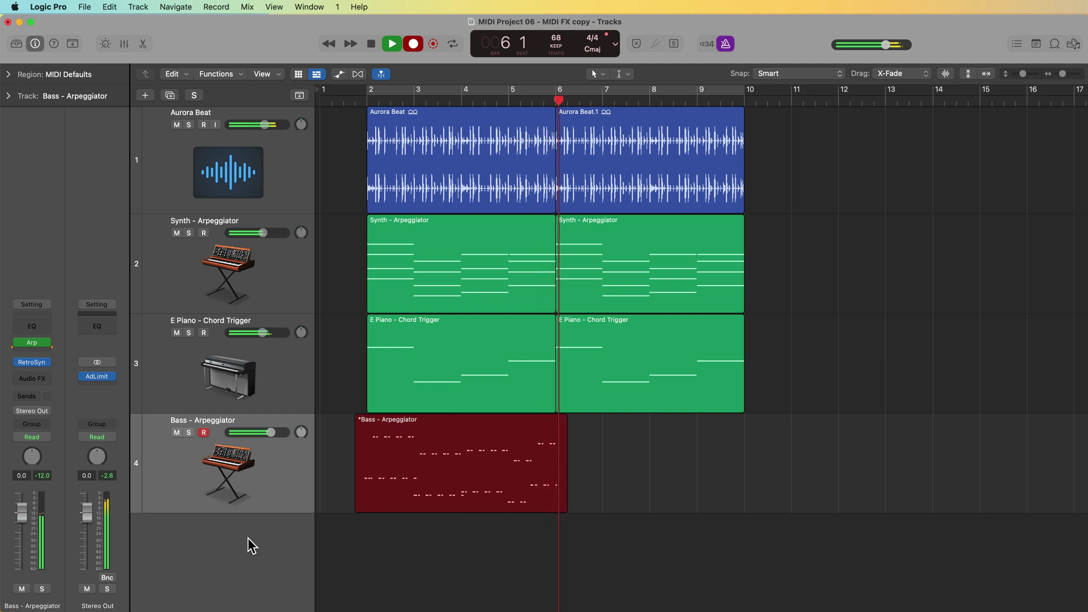
pyautogui.press('space')
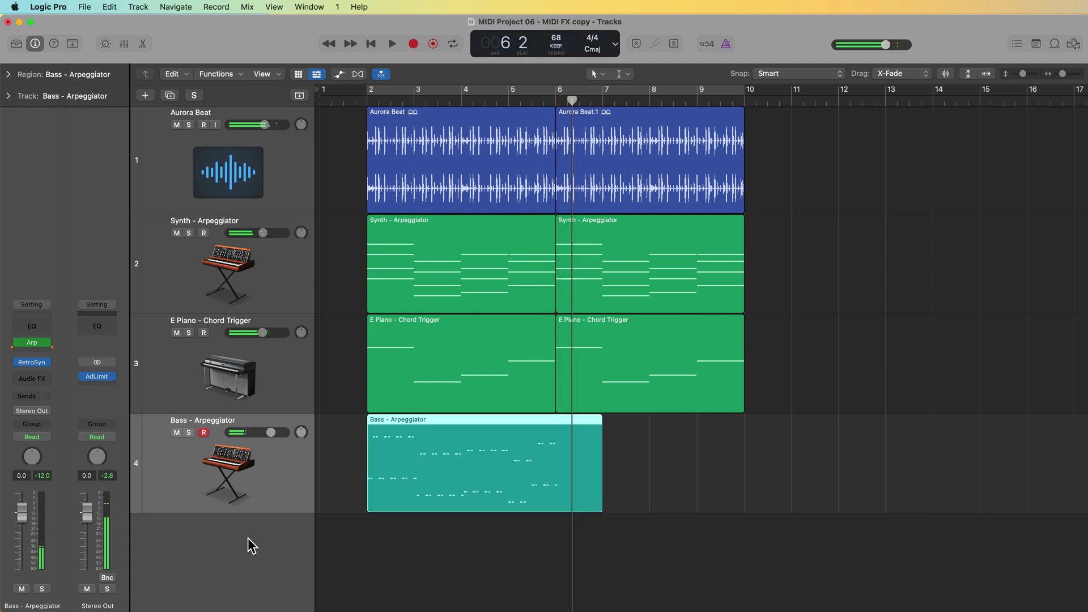
pyautogui.click(444, 541)
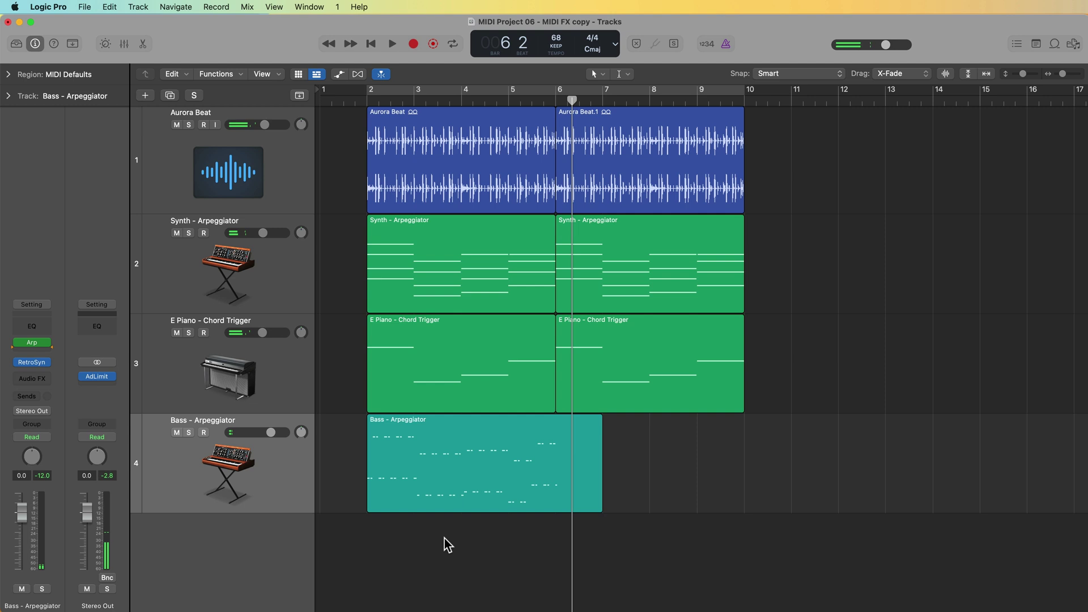
# - In the Piano Roll, repitch the bar 3 note and delete the short stray note near bar 6
pyautogui.doubleClick(450, 481)
pyautogui.hscroll(-5, 527, 566)
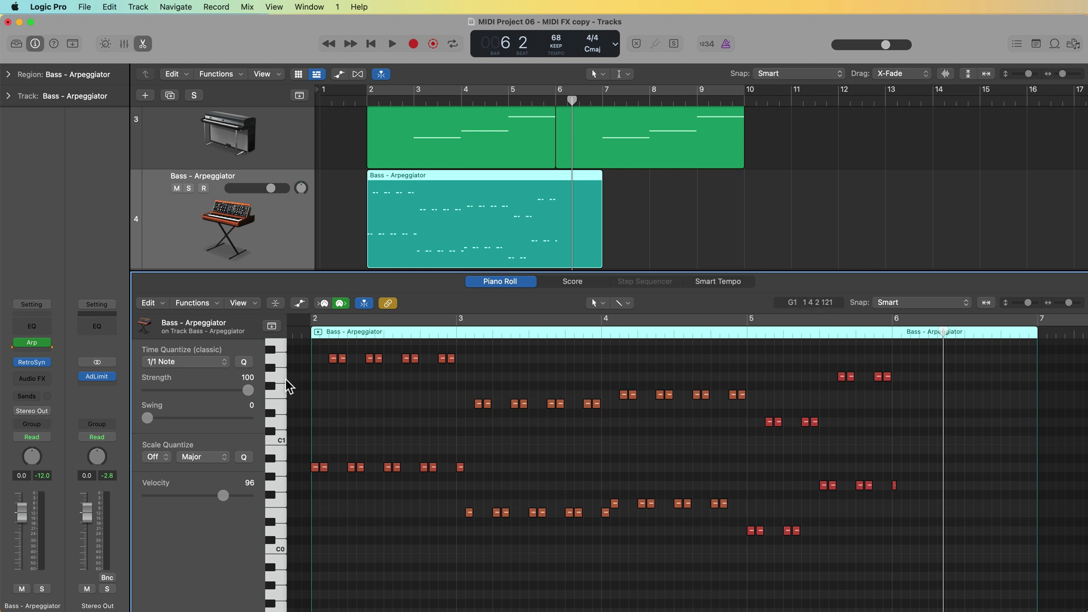
pyautogui.click(460, 468)
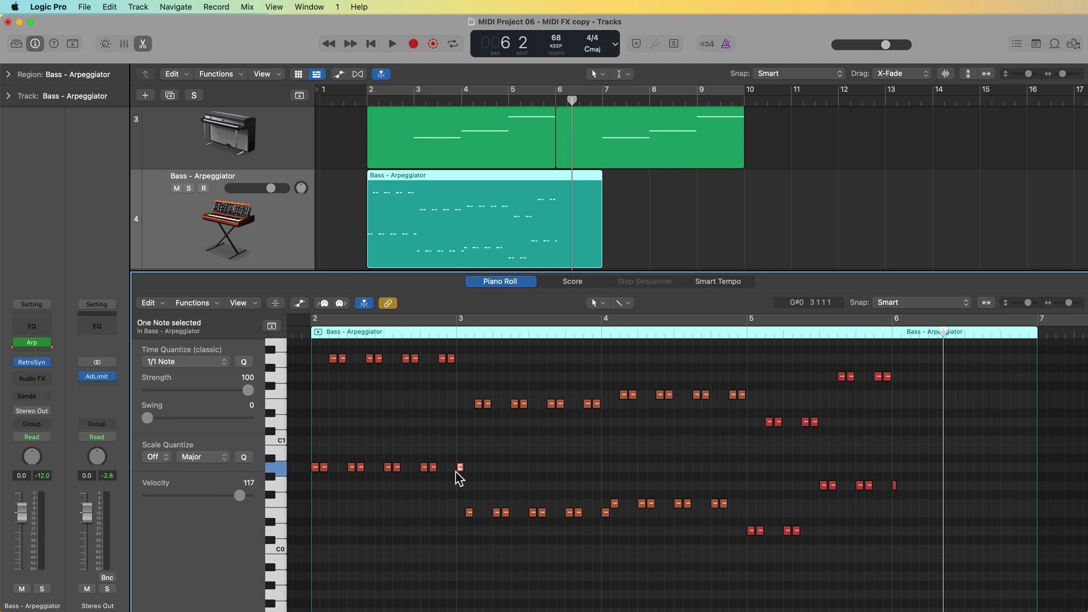
pyautogui.hotkey('alt', 'Down')
pyautogui.hotkey('alt', 'Down')
pyautogui.hotkey('alt', 'Down')
pyautogui.hotkey('alt', 'Down')
pyautogui.hotkey('alt', 'Down')
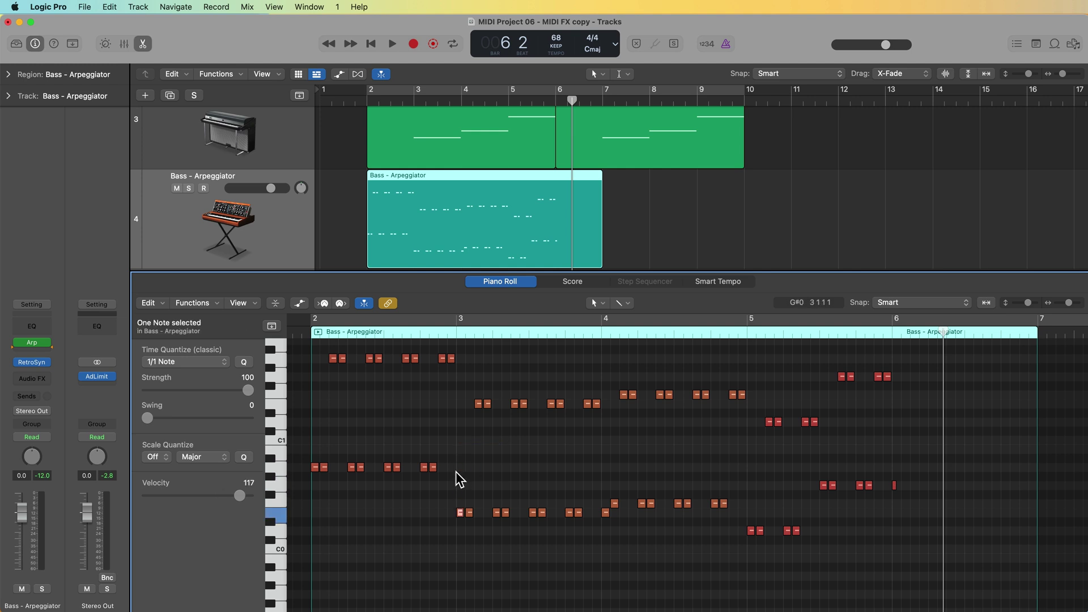
pyautogui.hotkey('alt', 'Up')
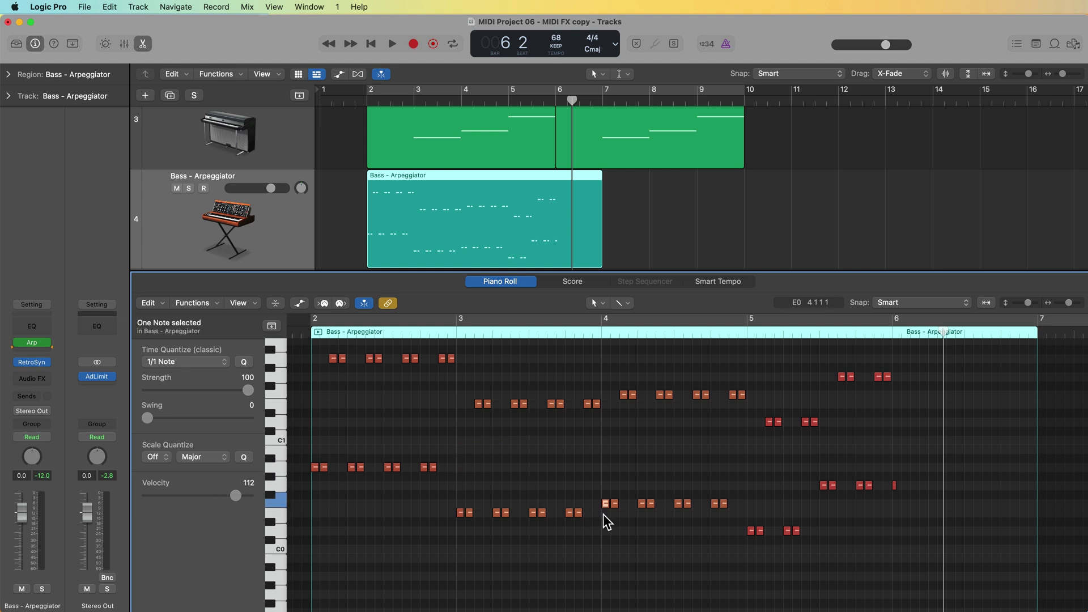
pyautogui.moveTo(907, 468); pyautogui.dragTo(888, 494)
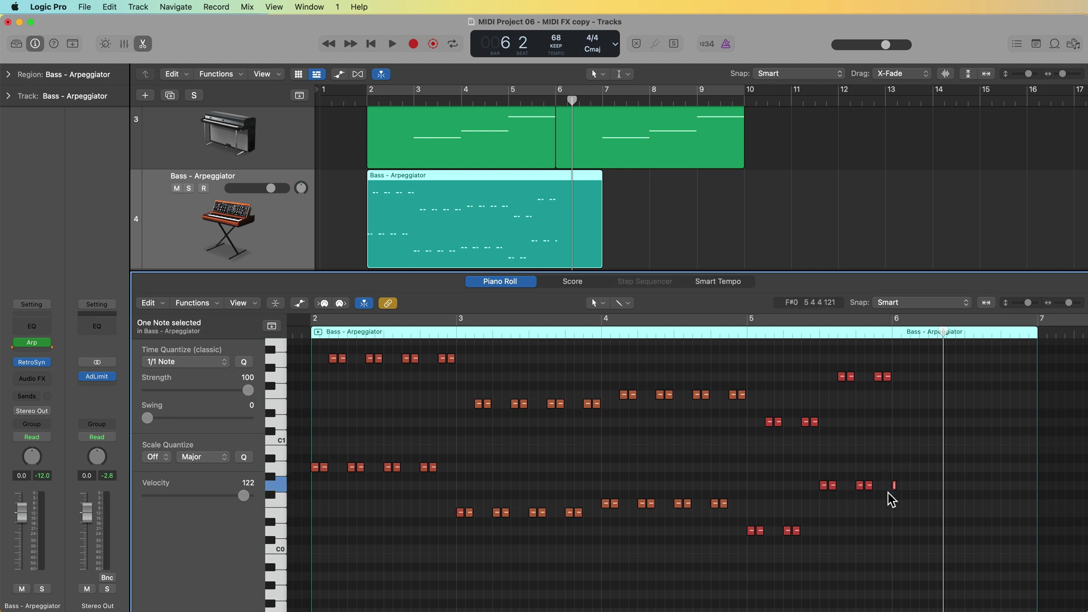
pyautogui.press('Delete')
# - Set every note's velocity to 116 and close the note editor
pyautogui.press('super+a')
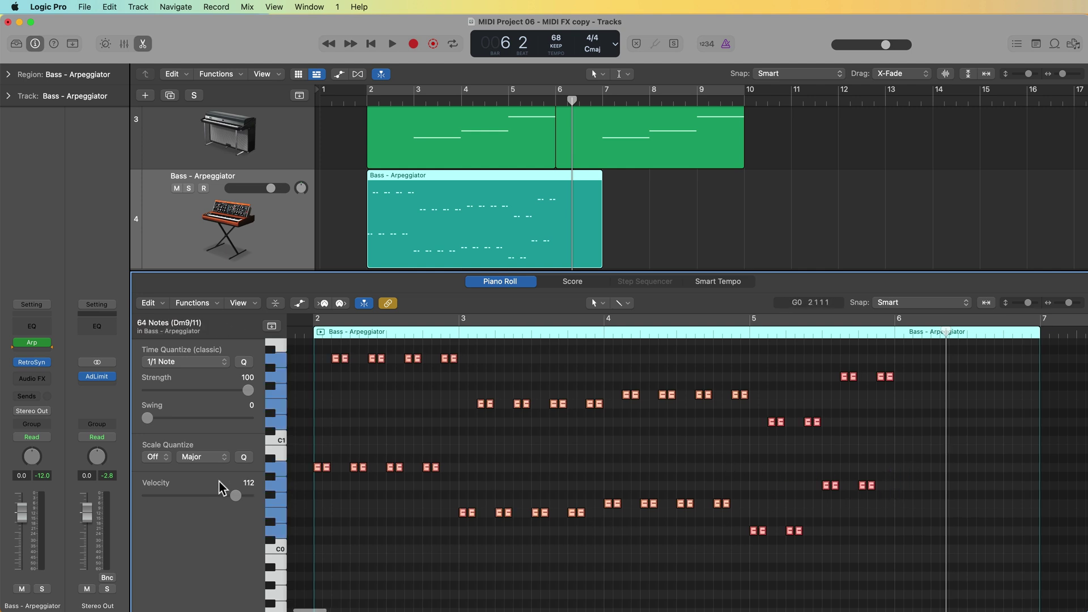
pyautogui.moveTo(244, 495)
pyautogui.mouseDown()
pyautogui.moveTo(149, 496)
pyautogui.moveTo(309, 501)
pyautogui.moveTo(238, 503)
pyautogui.moveTo(231, 513)
pyautogui.moveTo(241, 516)
pyautogui.mouseUp()
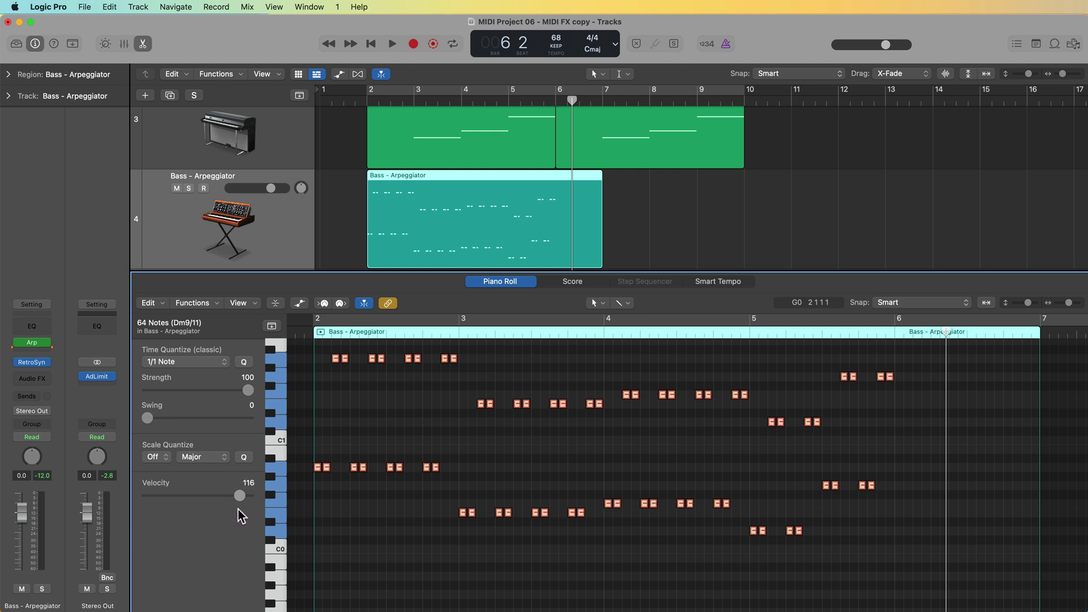
pyautogui.click(405, 542)
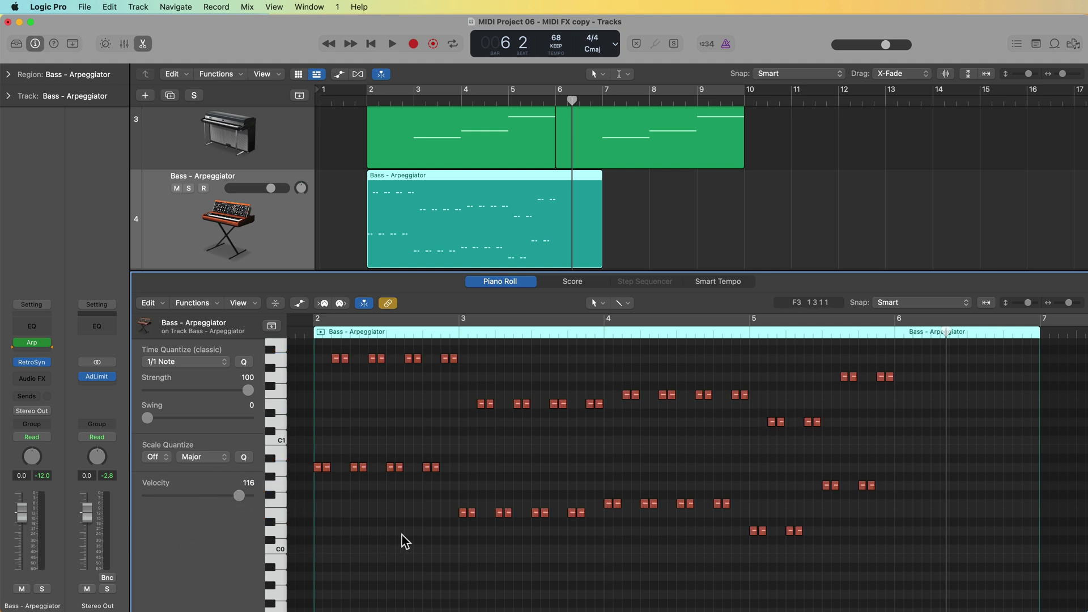
pyautogui.press('e')
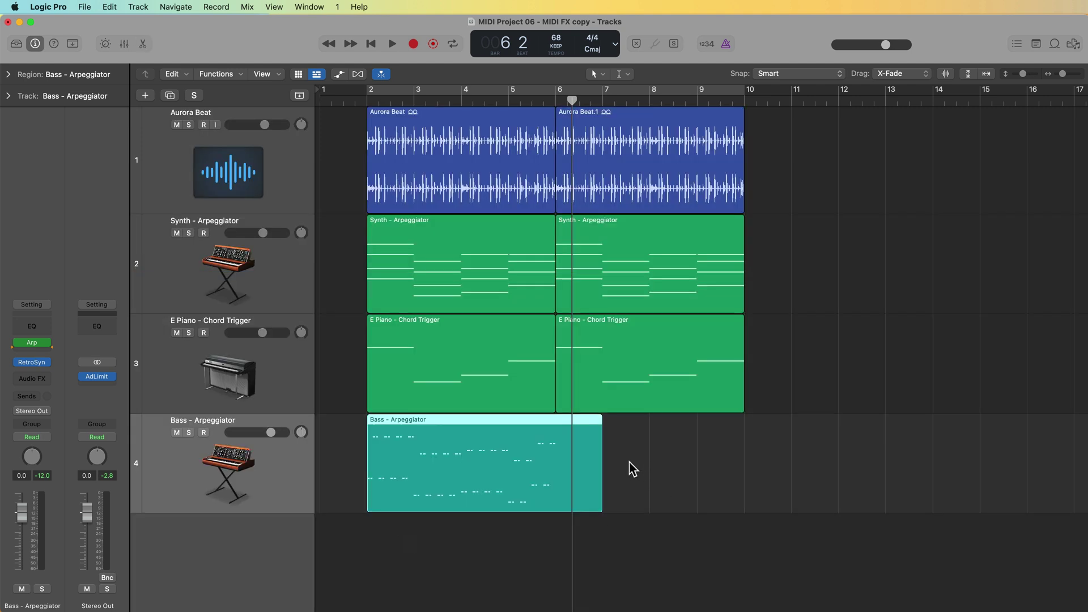
# - Trim the bass region to end at bar 6 and remove its Arpeggiator MIDI effect
pyautogui.moveTo(605, 506); pyautogui.dragTo(556, 511)
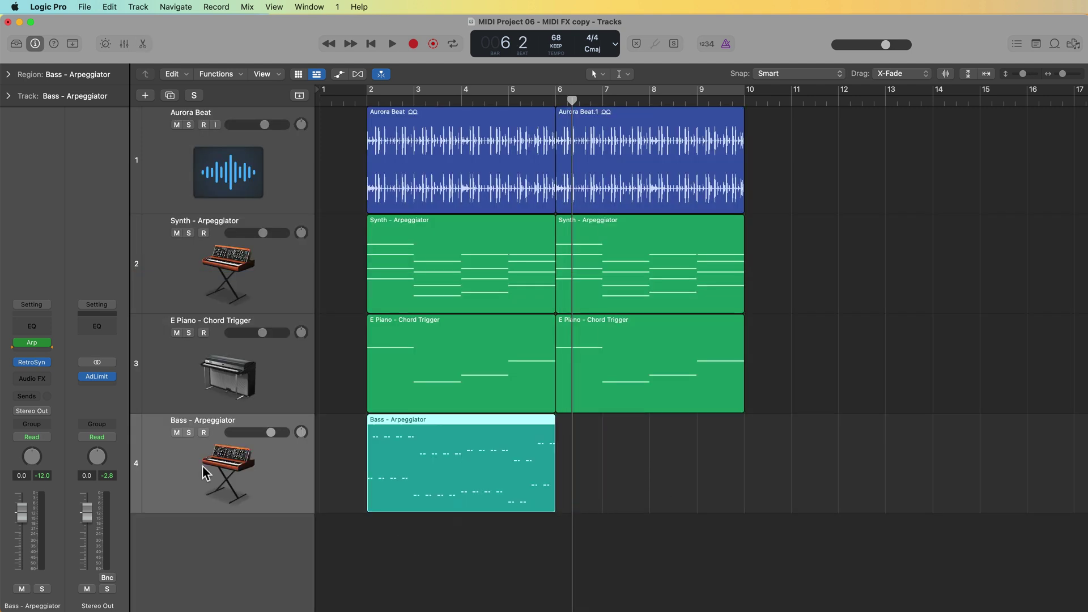
pyautogui.click(17, 342)
pyautogui.click(47, 343)
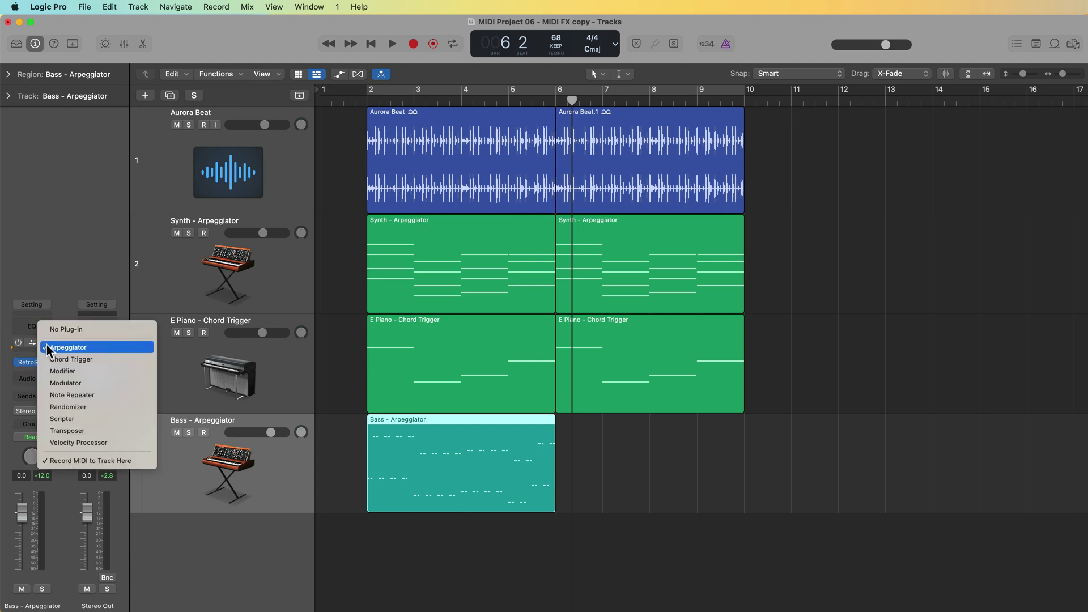
pyautogui.click(72, 326)
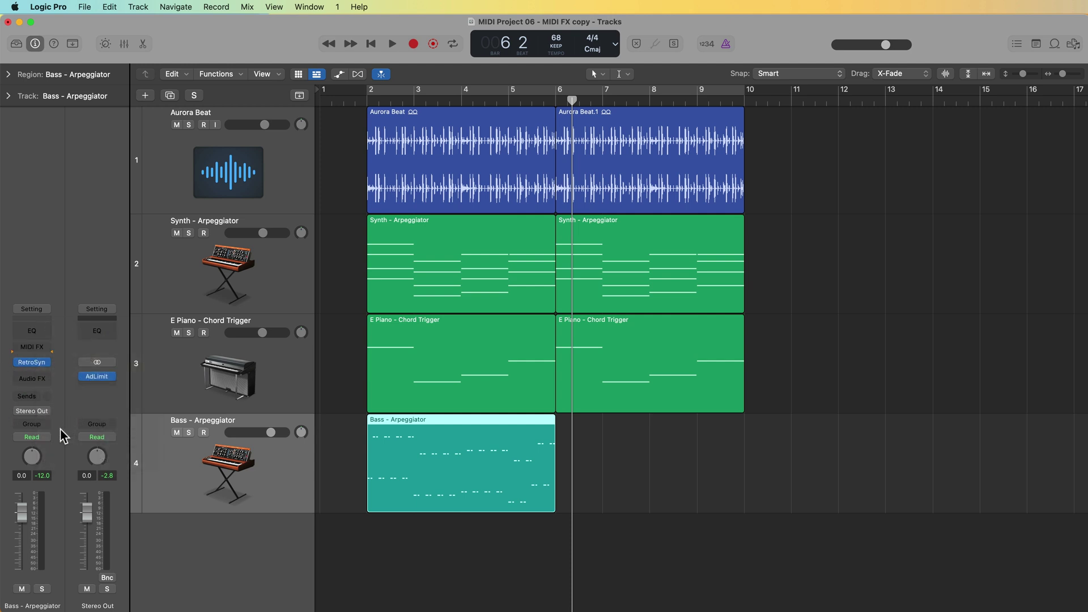
pyautogui.click(49, 347)
pyautogui.click(59, 479)
# - Repeat the bass region through bar 10 and loop-play bars 2–10
pyautogui.press('super+r')
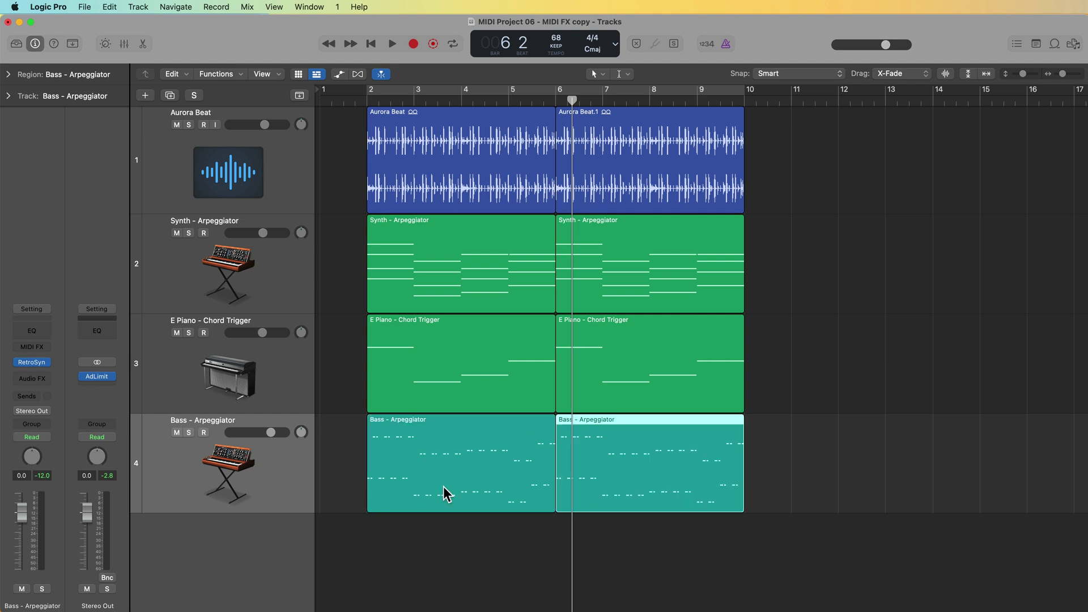
pyautogui.press('c')
pyautogui.press('space')
pyautogui.click(505, 529)
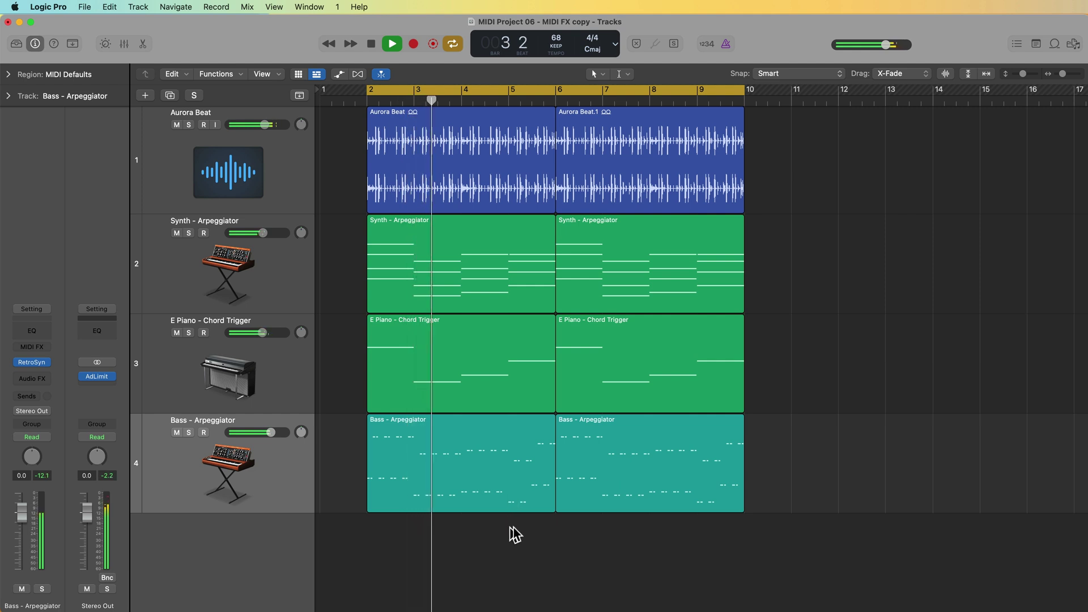
pyautogui.click(631, 479)
pyautogui.press('space')
# - Delete the second bass region and raise two note pairs in the first region by a semitone
pyautogui.press('Delete')
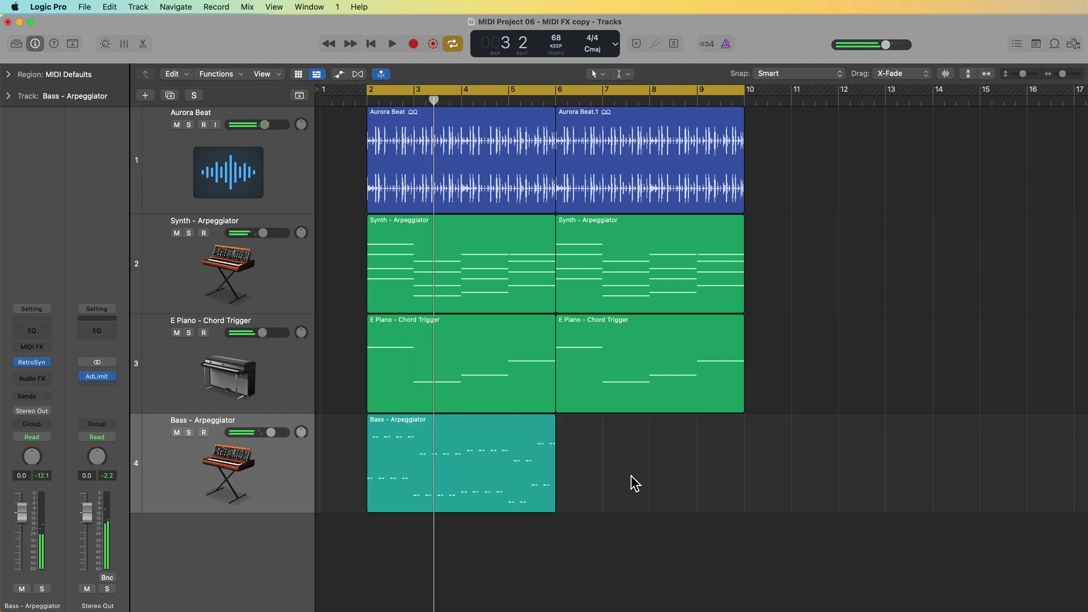
pyautogui.doubleClick(458, 463)
pyautogui.scroll(5, 450, 491)
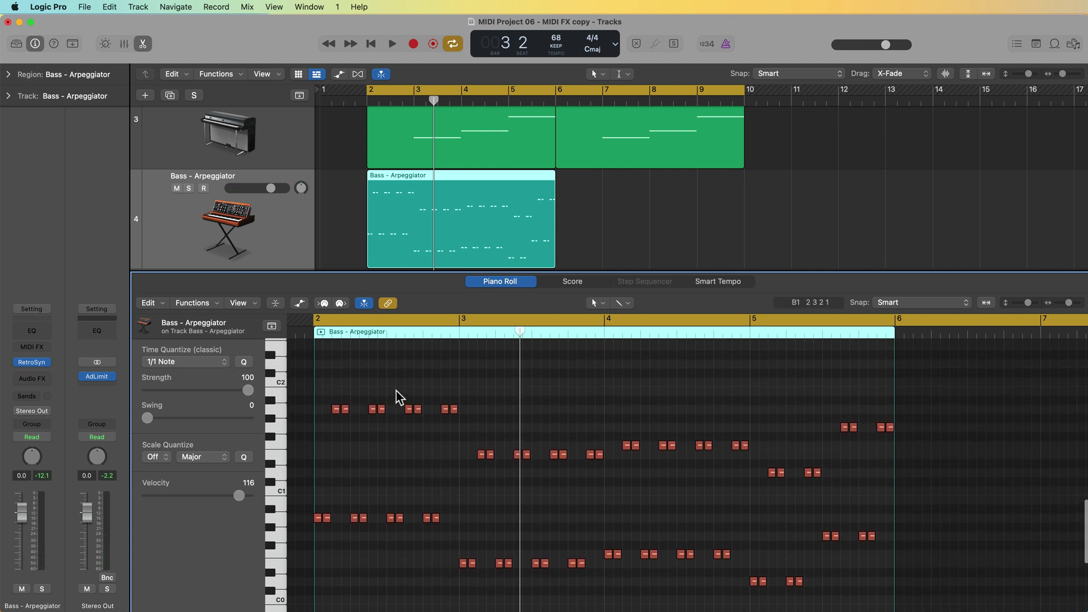
pyautogui.moveTo(397, 393); pyautogui.dragTo(419, 428)
pyautogui.hotkey('alt', 'Up')
pyautogui.hotkey('alt', 'Up')
pyautogui.hotkey('alt', 'Up')
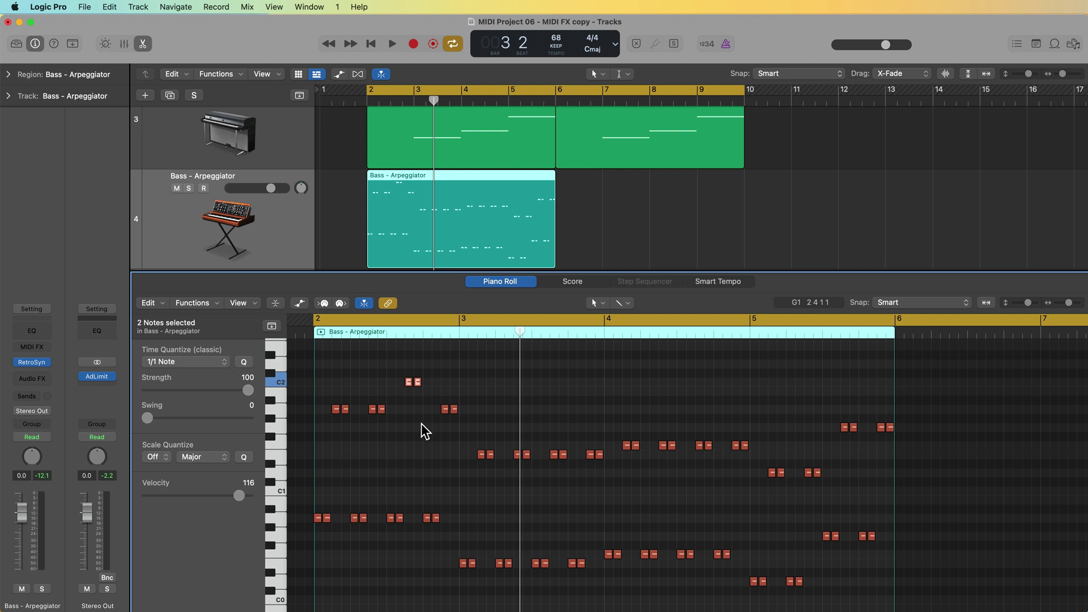
pyautogui.hotkey('alt', 'Down')
pyautogui.hotkey('alt', 'Up')
pyautogui.moveTo(421, 405); pyautogui.dragTo(457, 423)
pyautogui.hotkey('alt', 'Up')
pyautogui.hotkey('alt', 'Up')
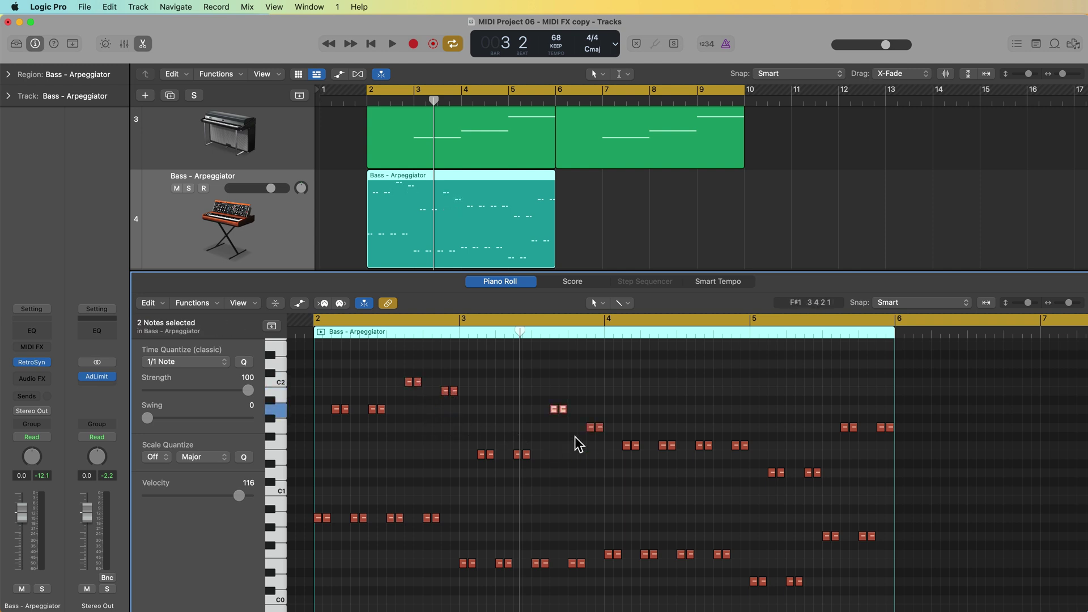
# - Repeat the edited bass region into bars 6–10 and play the bars 2–10 loop
pyautogui.press('e')
pyautogui.press('space')
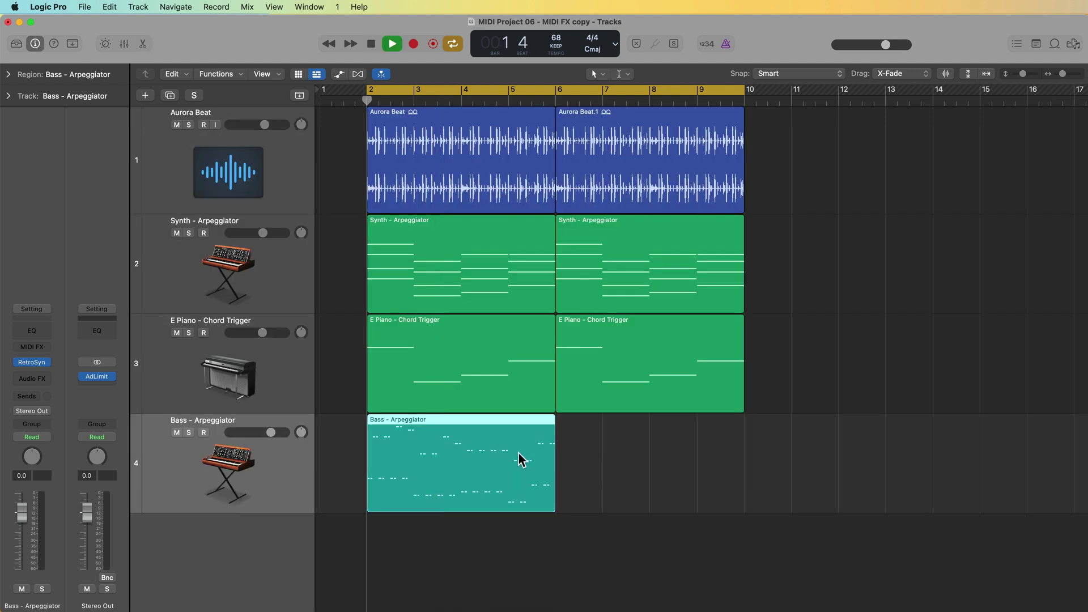
pyautogui.press('super+r')
pyautogui.click(540, 551)
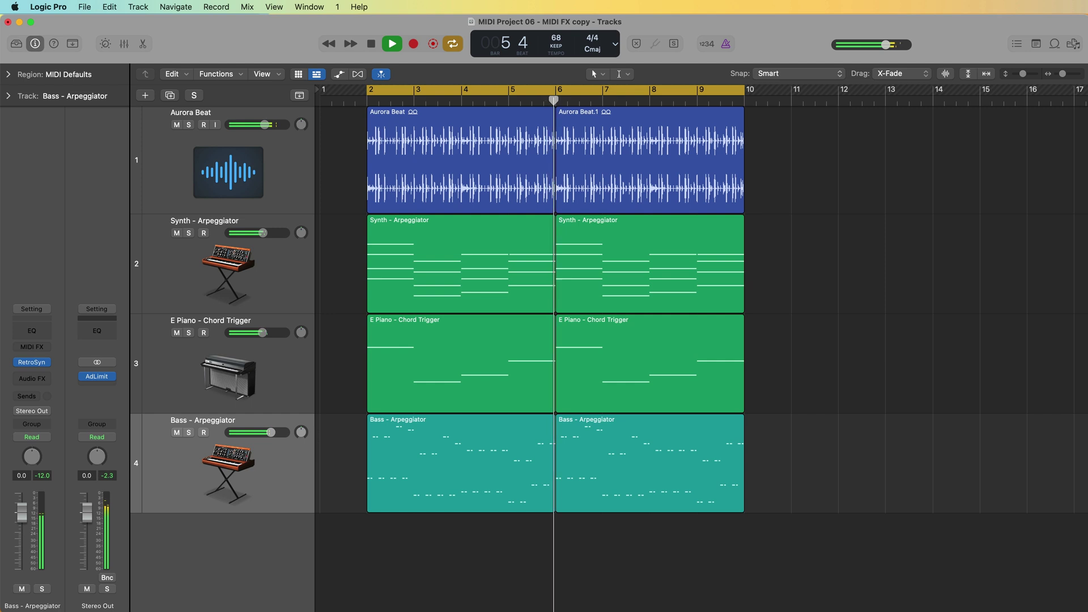
pyautogui.press('super+Right')
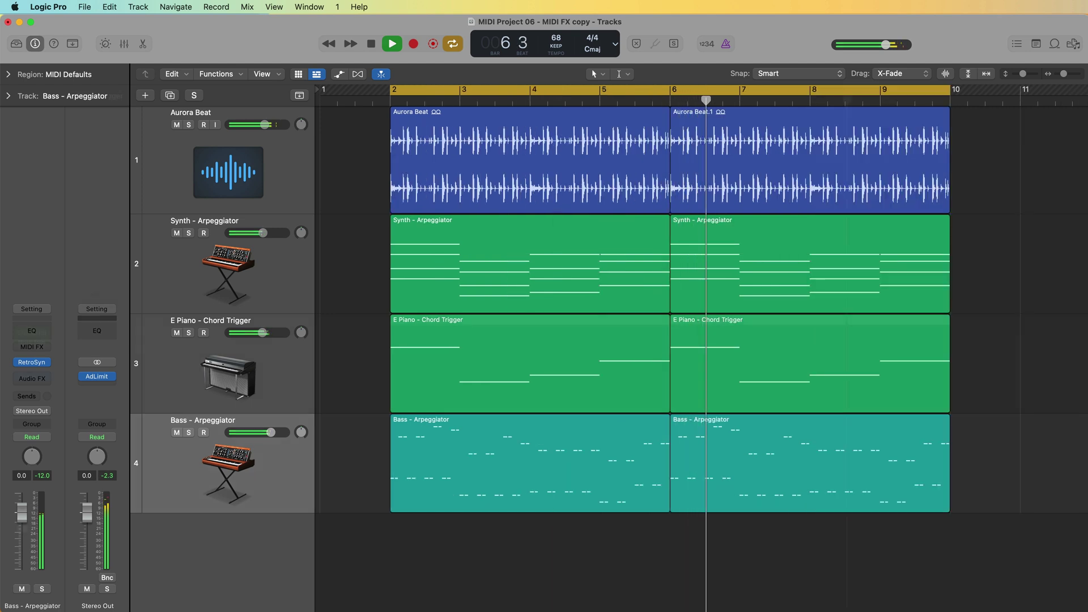
pyautogui.click(202, 359)
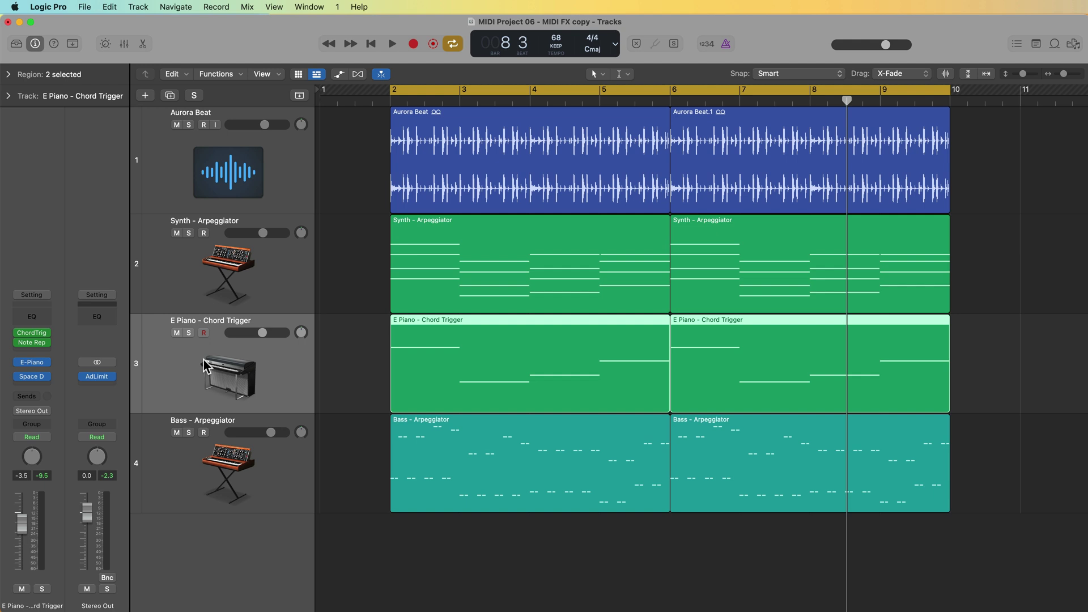
# - Delete both E Piano - Chord Trigger regions
pyautogui.click(324, 370)
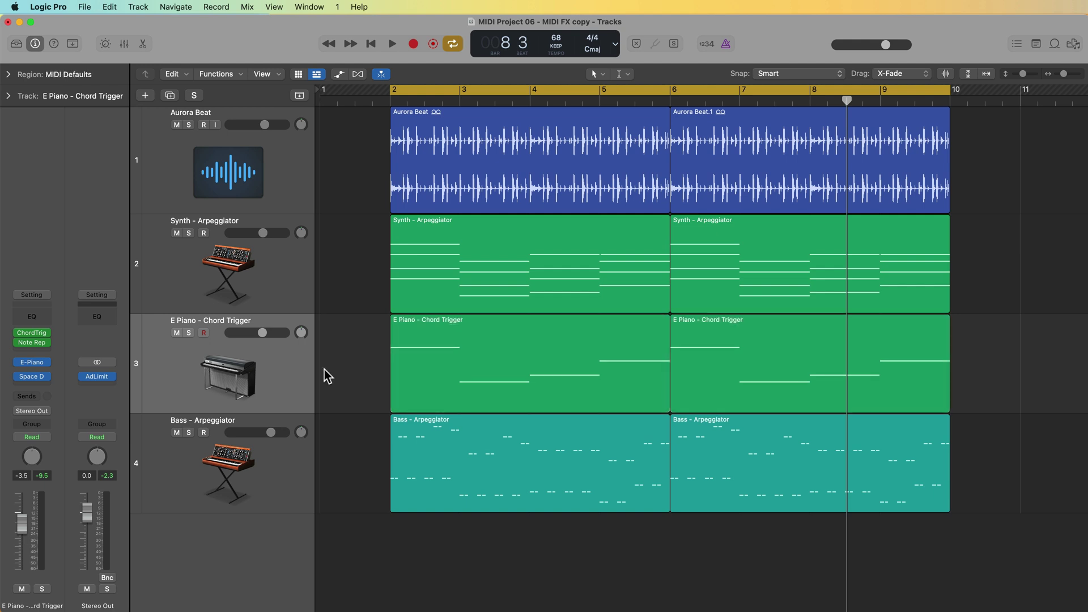
pyautogui.moveTo(333, 369); pyautogui.dragTo(801, 371)
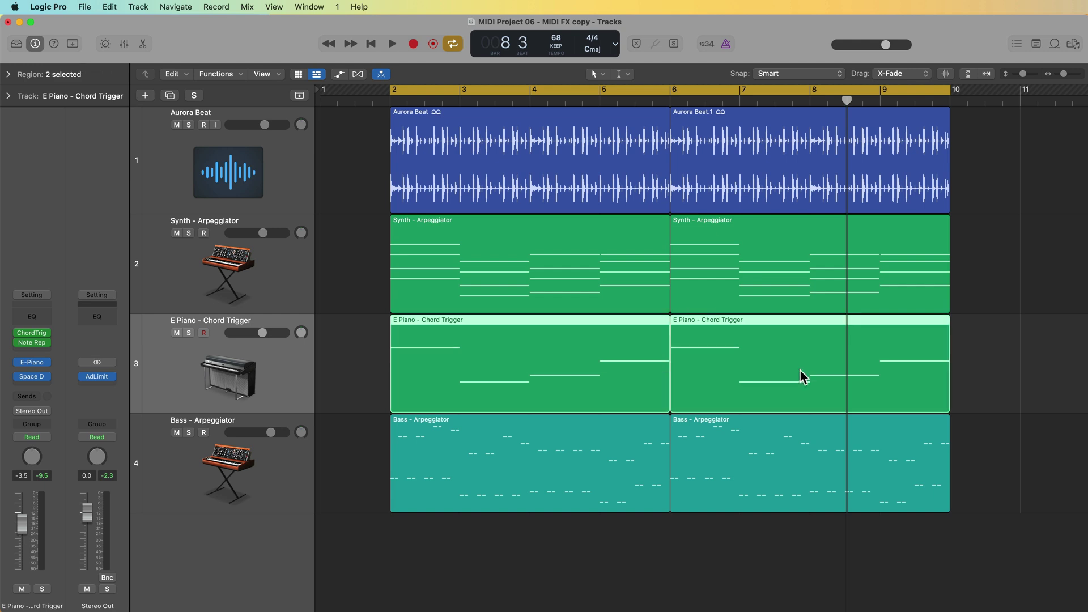
pyautogui.press('Delete')
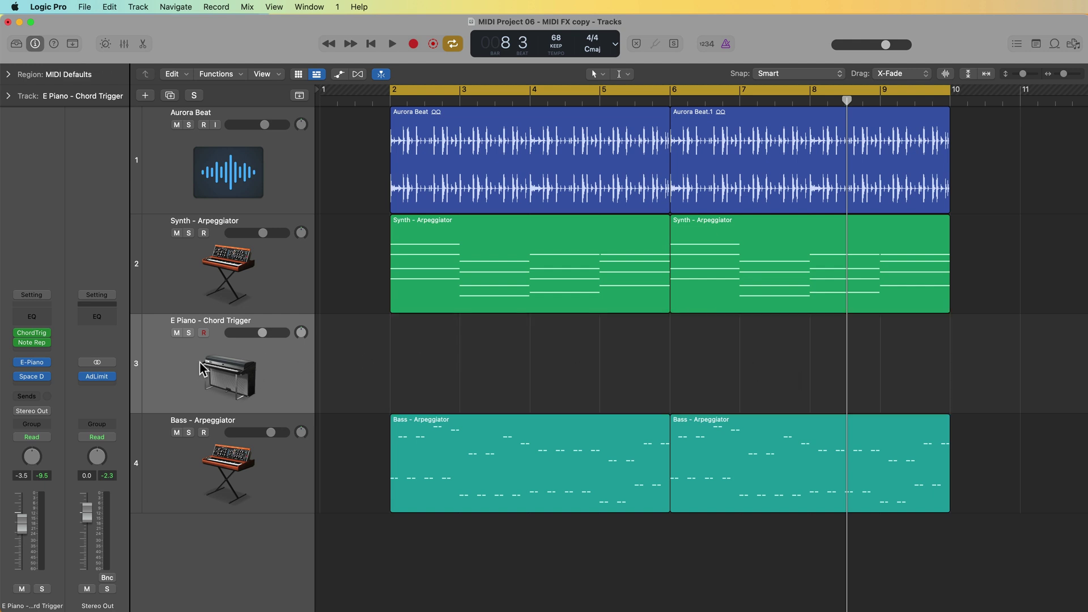
# - Remove the Chord Trigger MIDI effect from E Piano and add a new software instrument track
pyautogui.click(46, 334)
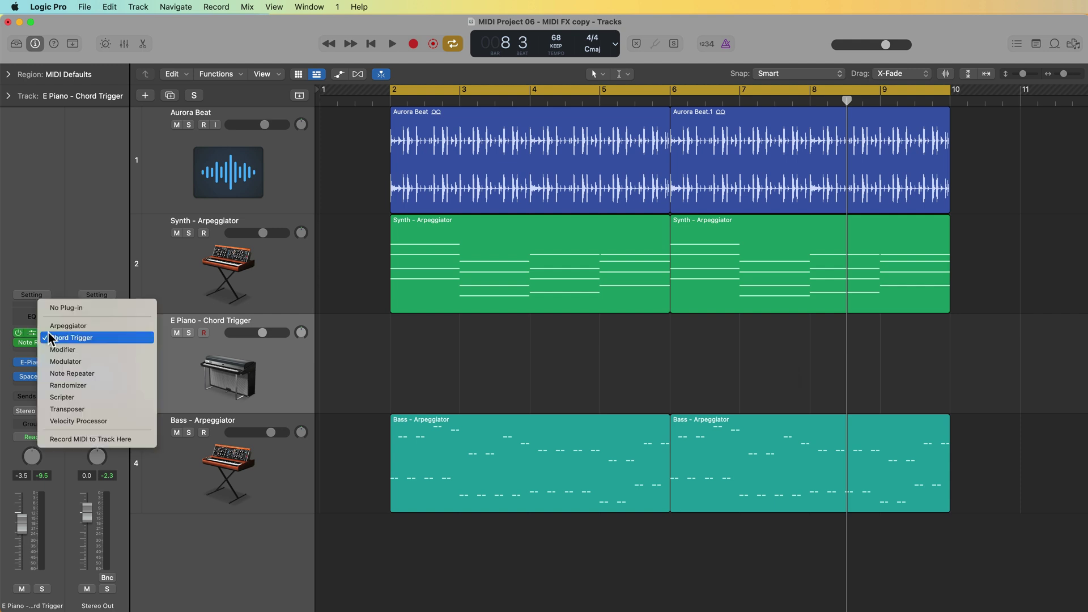
pyautogui.click(72, 309)
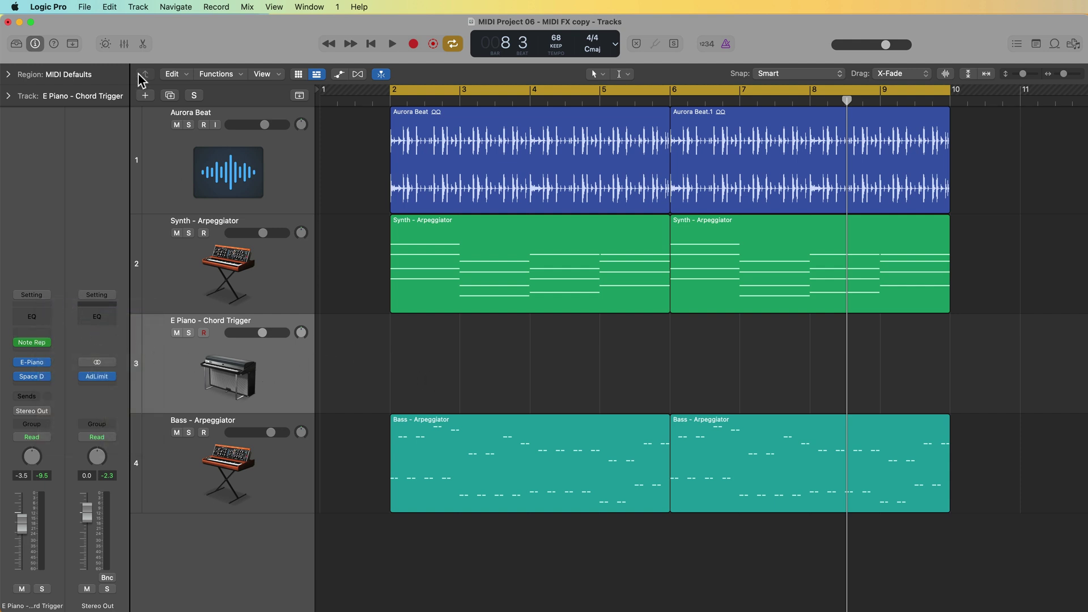
pyautogui.doubleClick(258, 592)
# - Move the new track above Bass, name it Synth Pad, and give it Retro Synth
pyautogui.moveTo(228, 562); pyautogui.dragTo(240, 454)
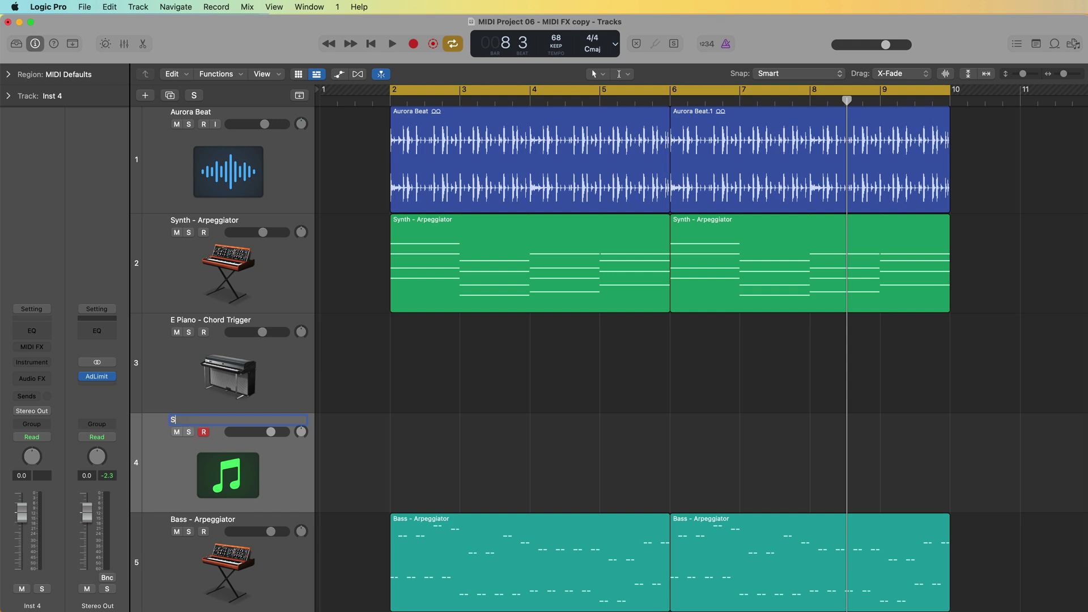
pyautogui.write('Synth Pad')
pyautogui.press('Return')
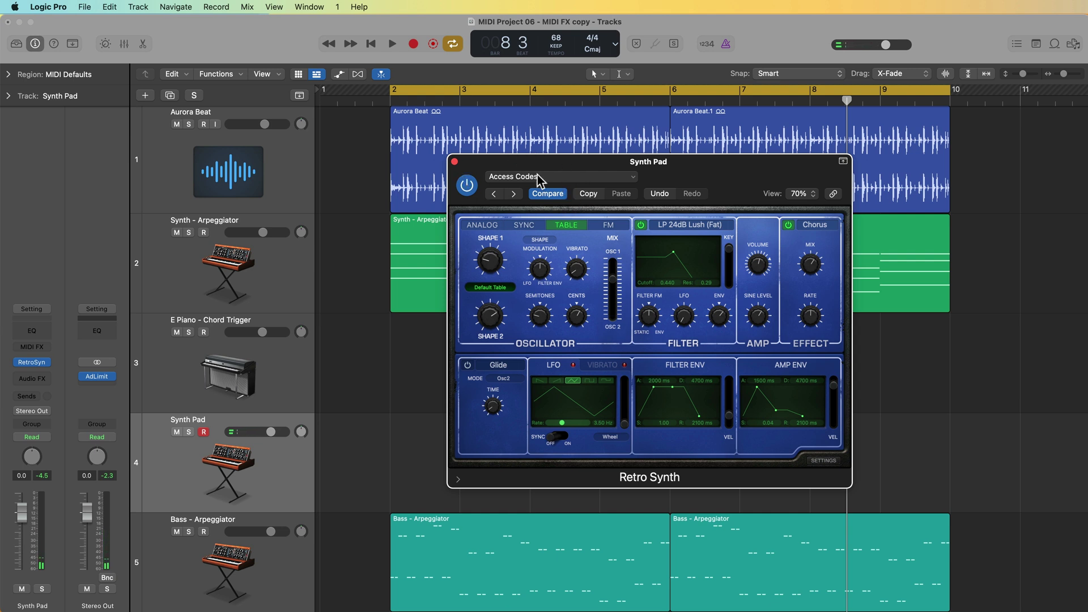
pyautogui.click(454, 162)
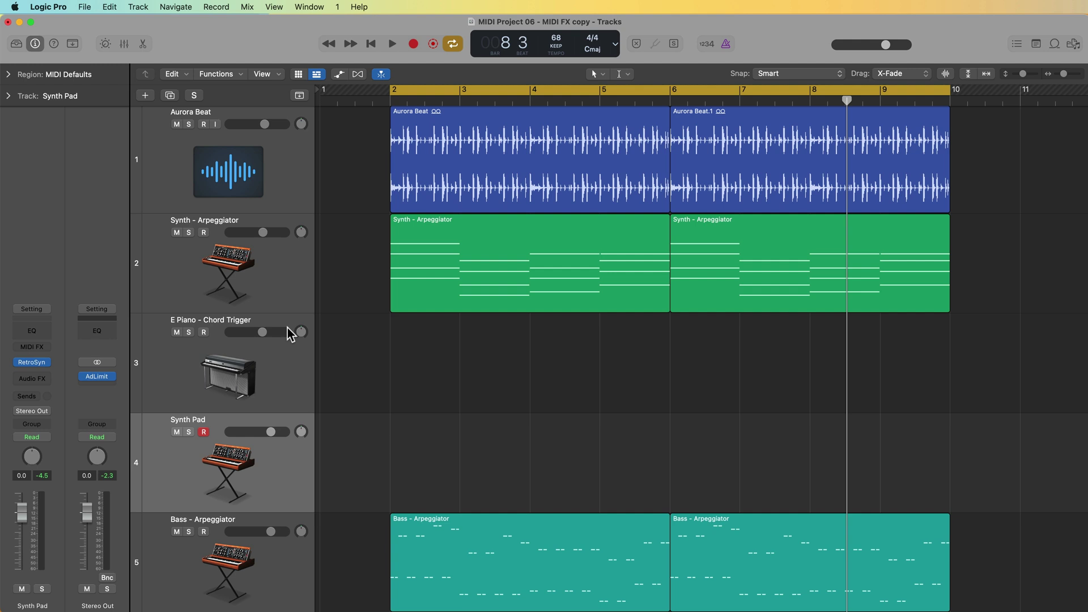
# - Rename the E Piano track to 'E Piano - Note Repeater'
pyautogui.click(277, 288)
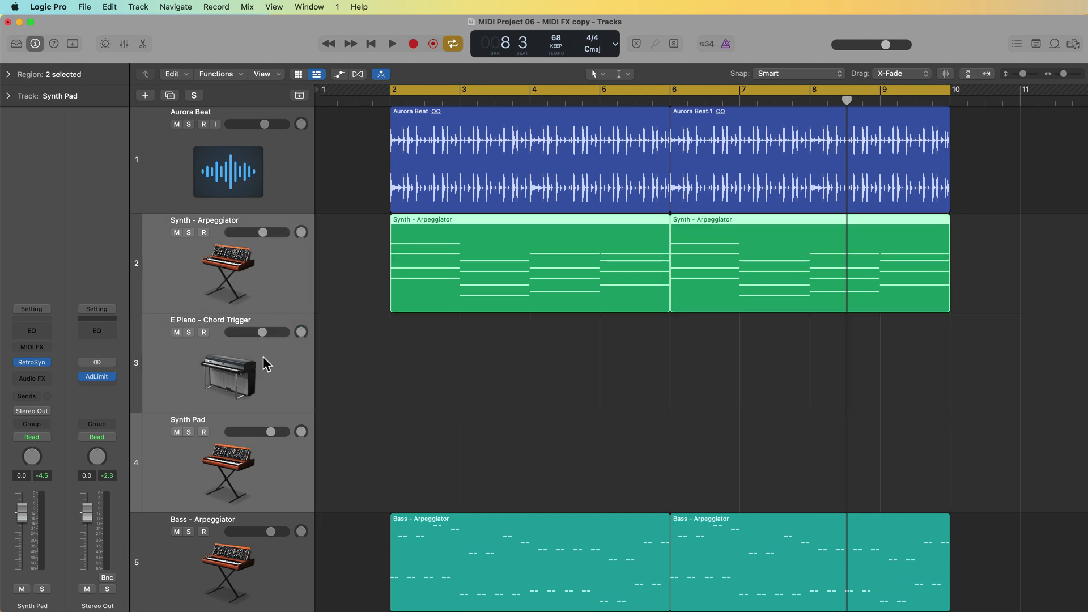
pyautogui.click(165, 362)
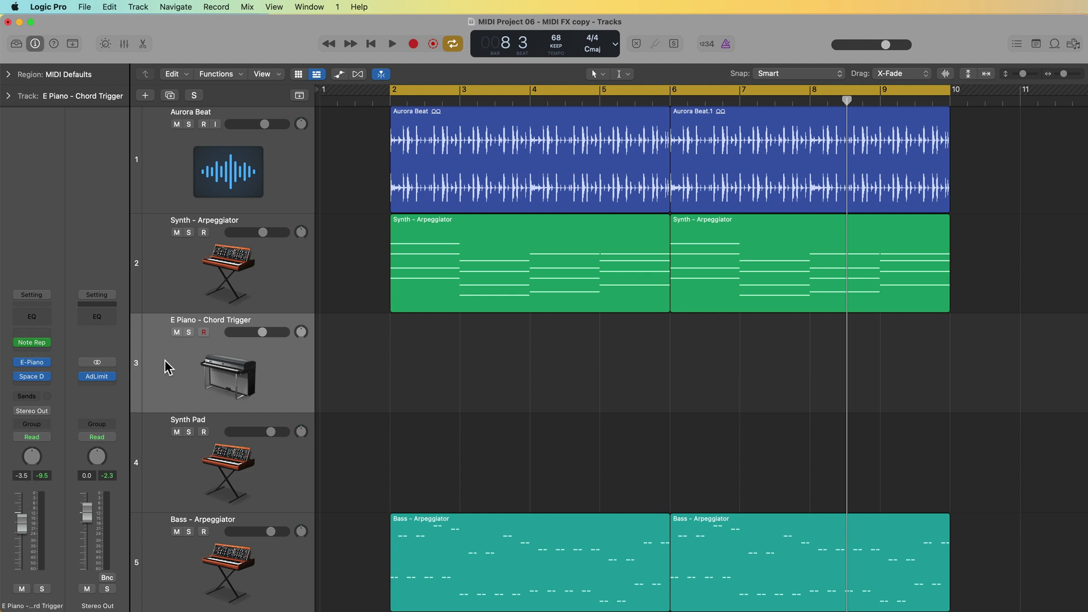
pyautogui.doubleClick(230, 319)
# - Create a summing track stack from the synth tracks and name it Synth Group
pyautogui.click(255, 293)
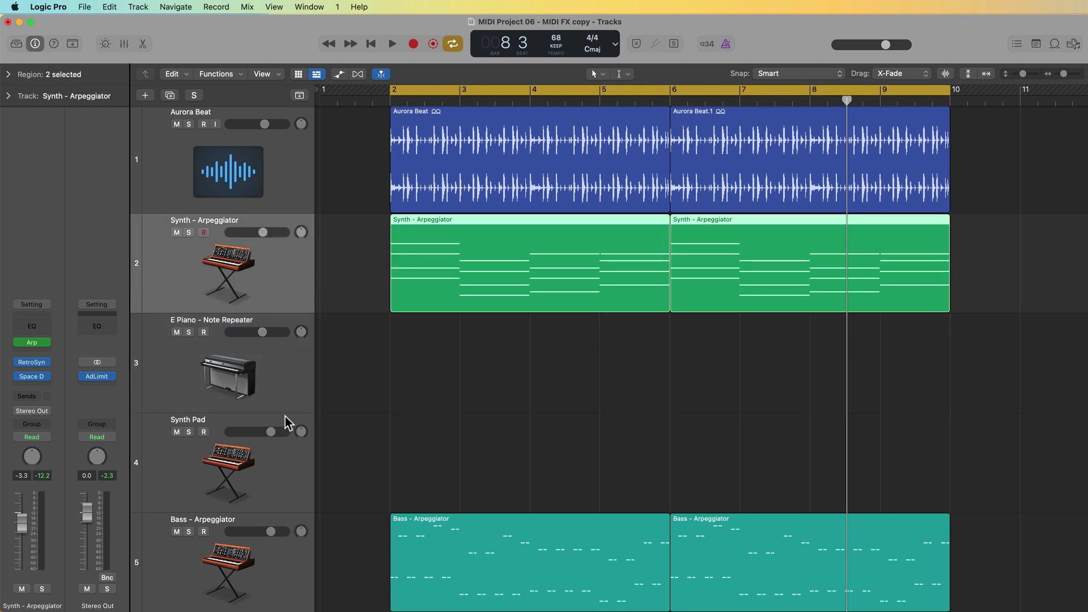
pyautogui.click(138, 7)
pyautogui.click(211, 153)
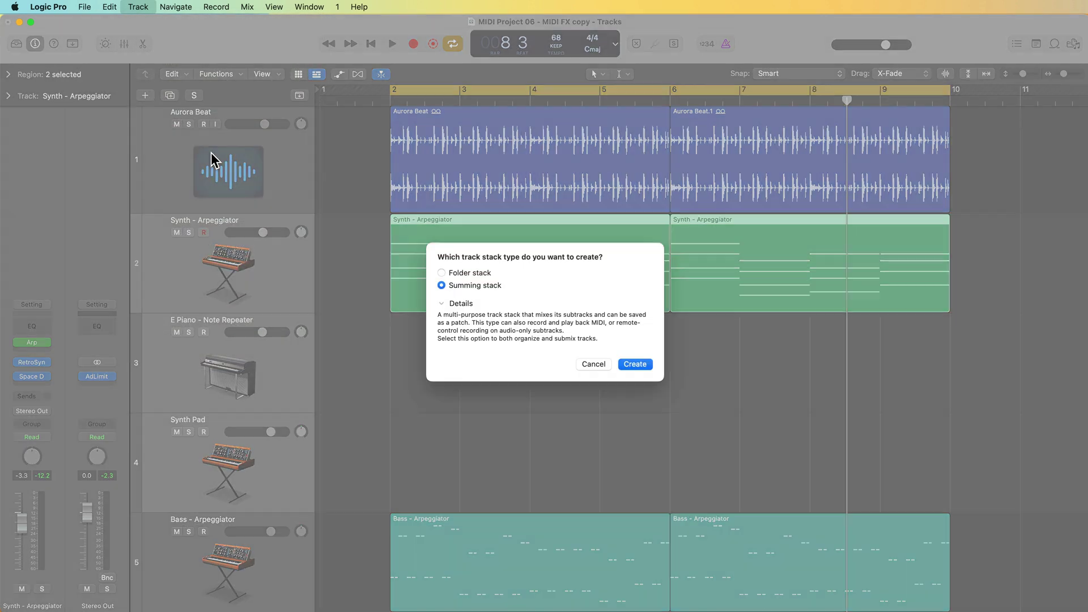
pyautogui.click(638, 365)
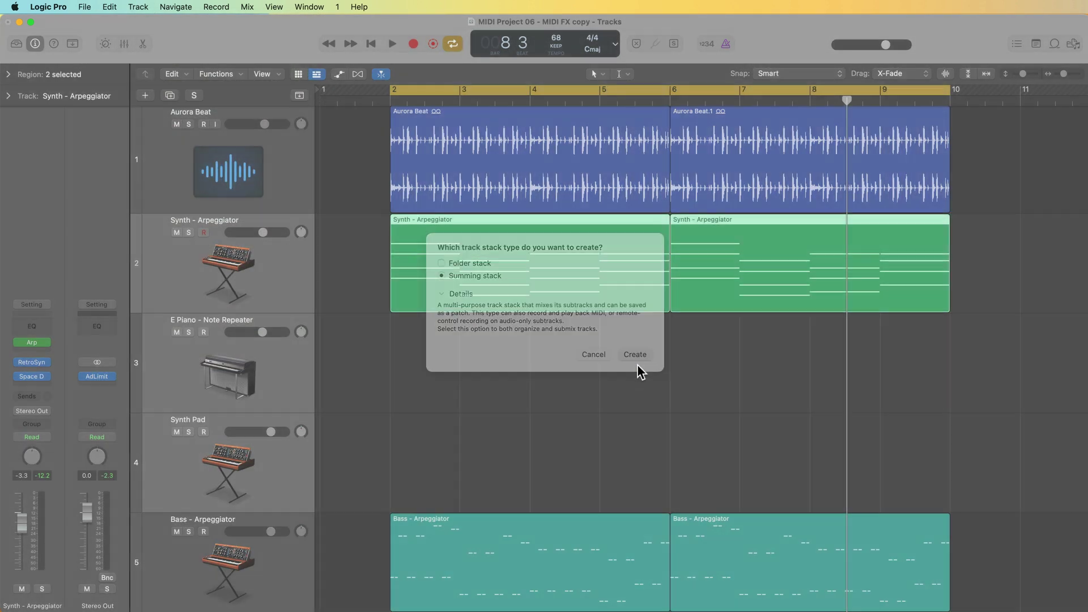
pyautogui.doubleClick(246, 224)
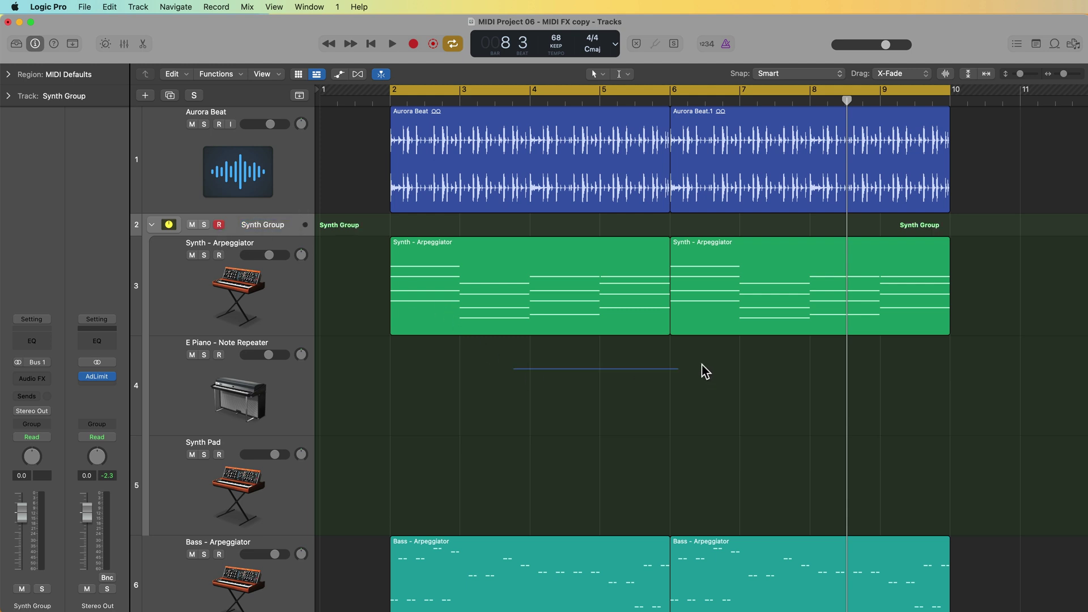
# - Move both Synth - Arpeggiator regions onto the Synth Group track and make it taller
pyautogui.moveTo(706, 371); pyautogui.dragTo(510, 283)
pyautogui.moveTo(441, 255); pyautogui.dragTo(440, 234)
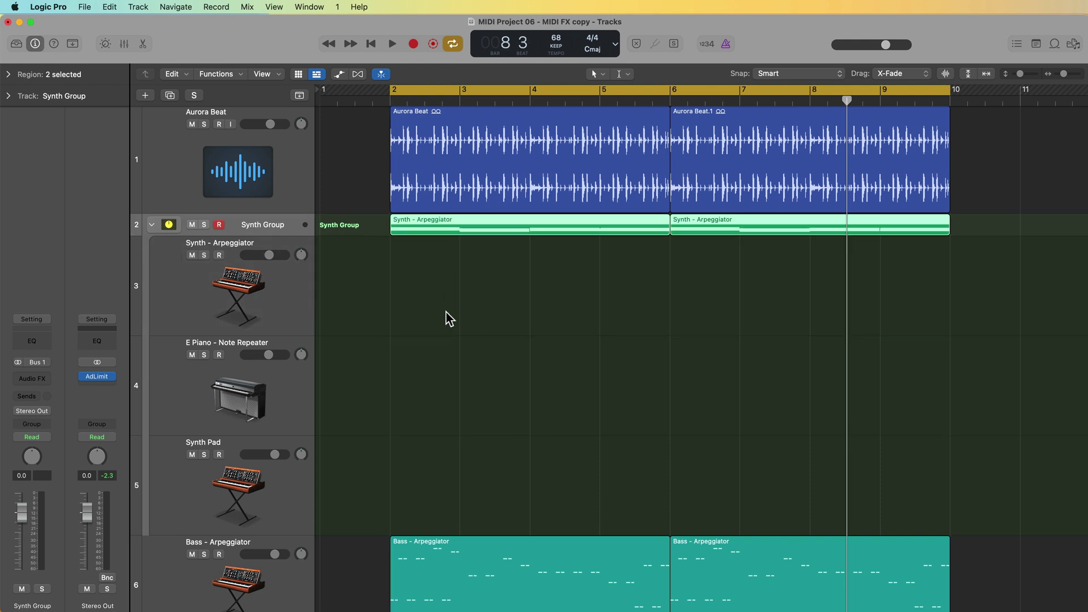
pyautogui.click(403, 301)
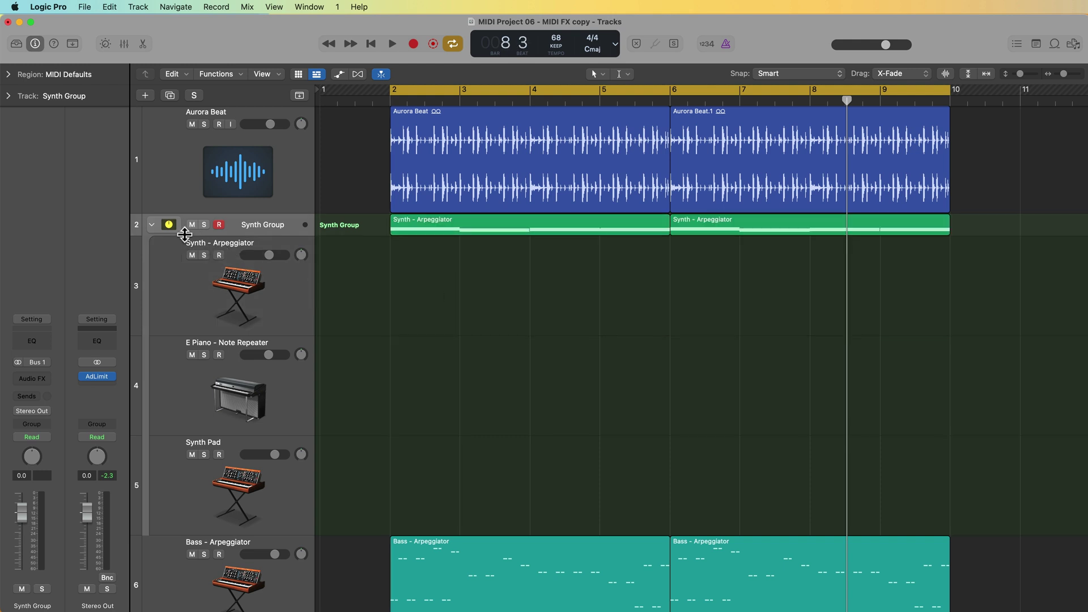
pyautogui.moveTo(185, 234); pyautogui.dragTo(175, 312)
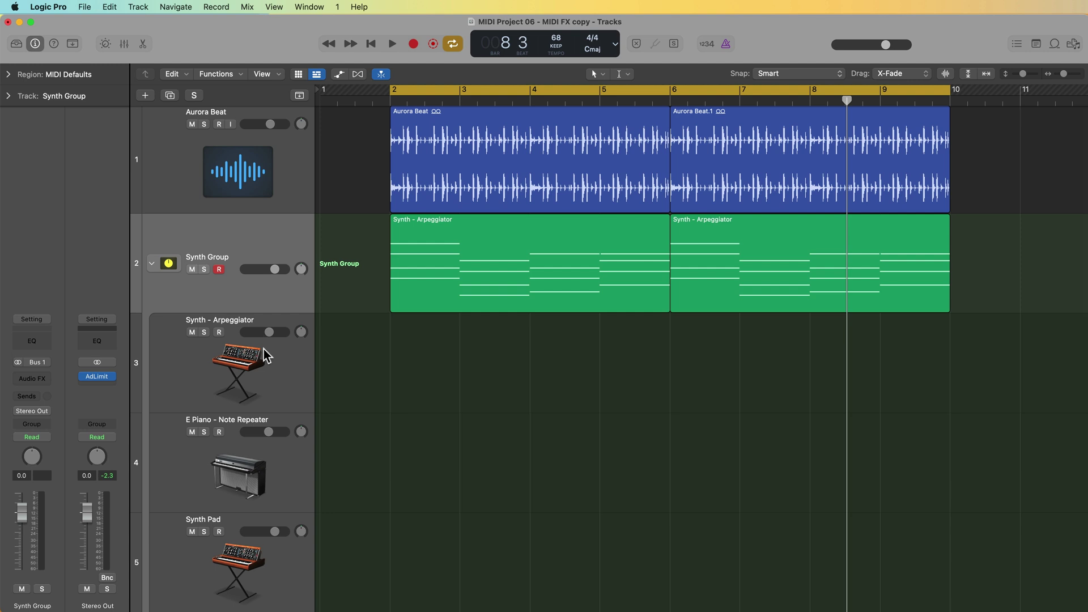
# - Check the Synth - Arpeggiator, E Piano and Synth Pad channel strips, then solo Synth Group and play
pyautogui.press('Down')
pyautogui.press('Down')
pyautogui.press('Down')
pyautogui.press('Up')
pyautogui.press('Up')
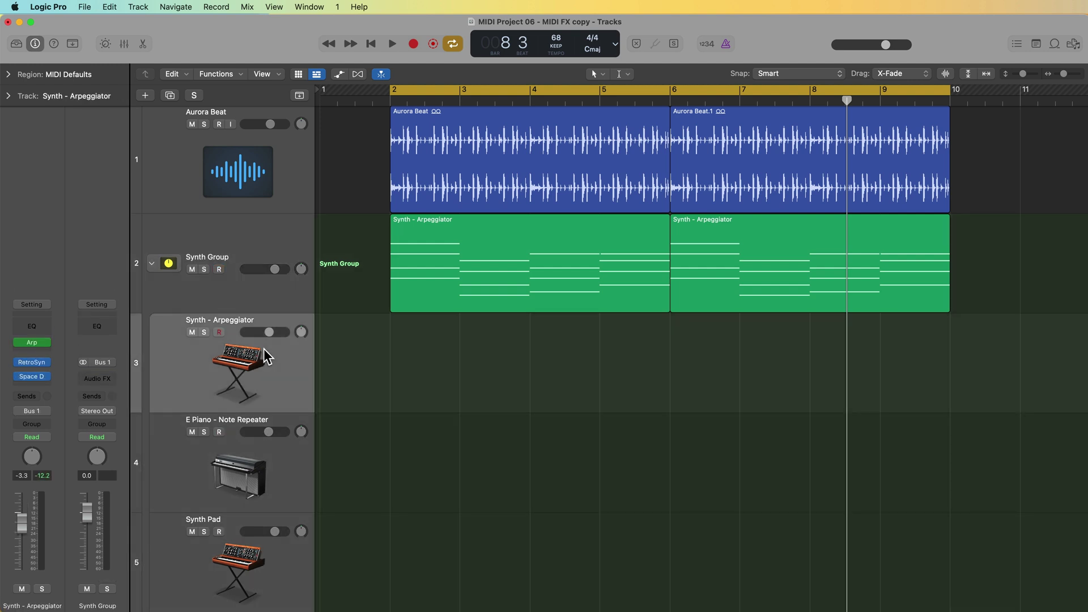
pyautogui.press('Down')
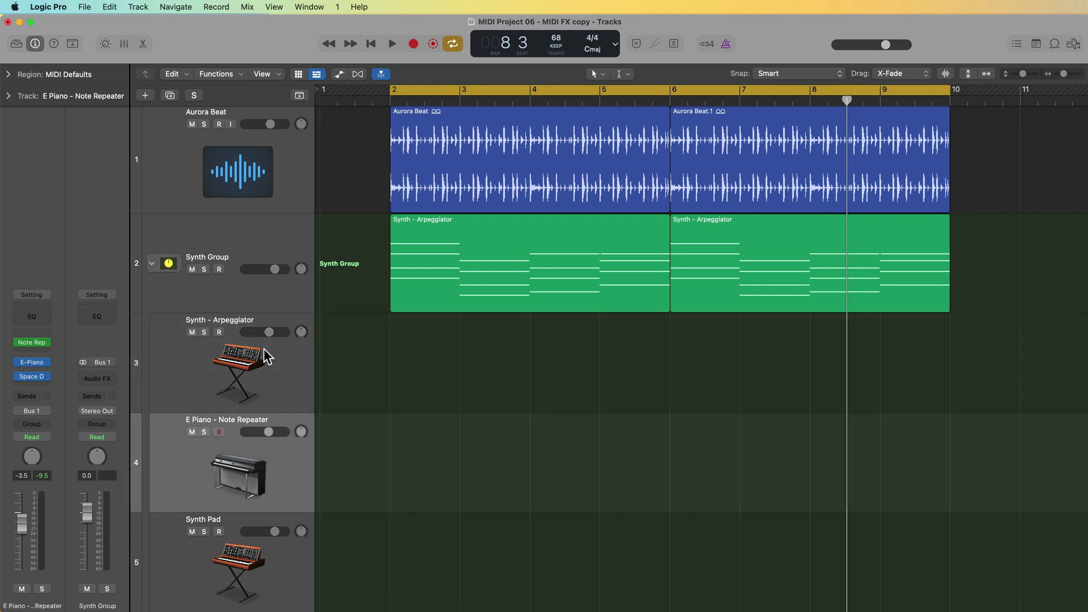
pyautogui.press('Down')
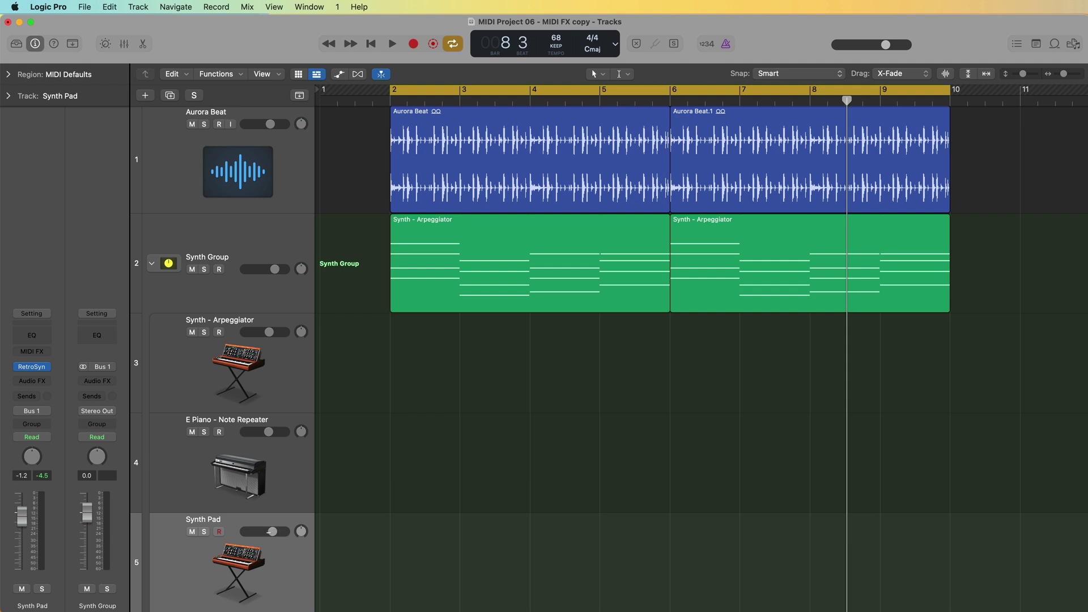
pyautogui.press('Up')
pyautogui.press('Up')
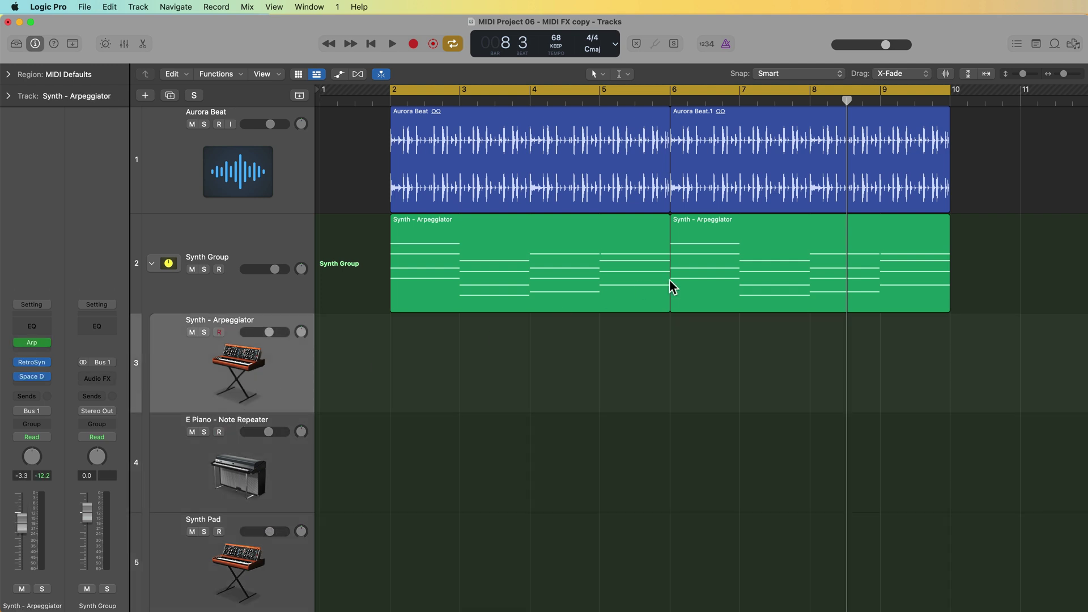
pyautogui.click(258, 559)
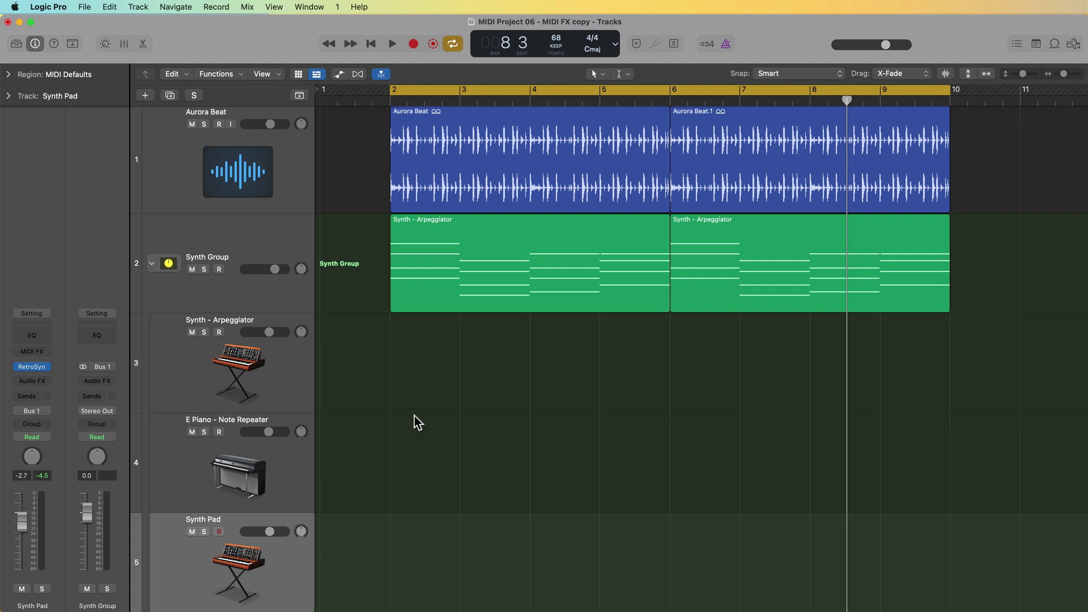
pyautogui.click(204, 269)
pyautogui.press('space')
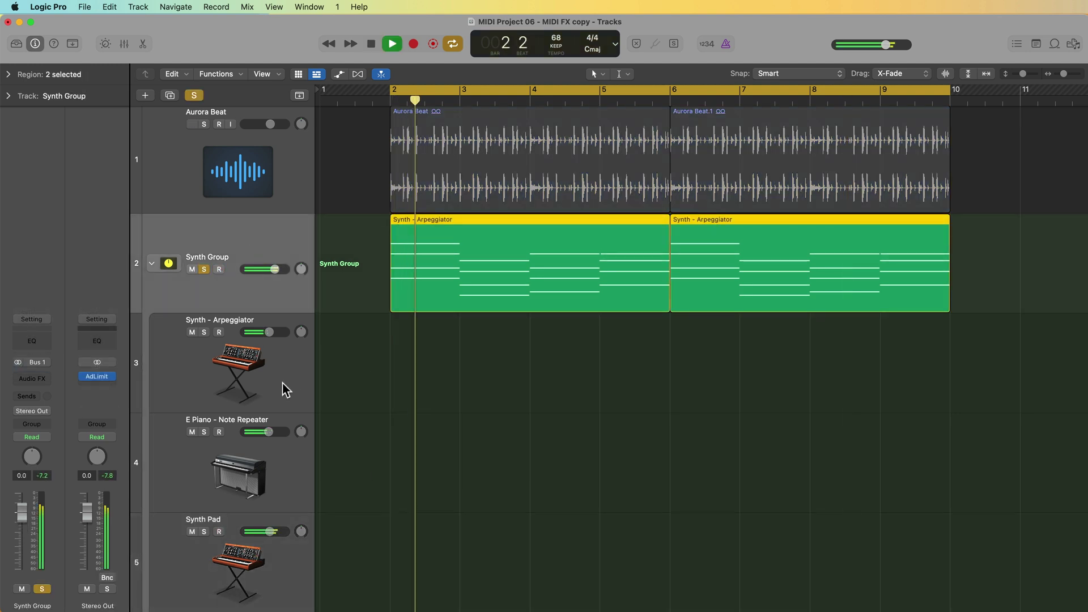
# - Lower the Synth Pad volume slightly and raise the E Piano volume a little
pyautogui.click(365, 402)
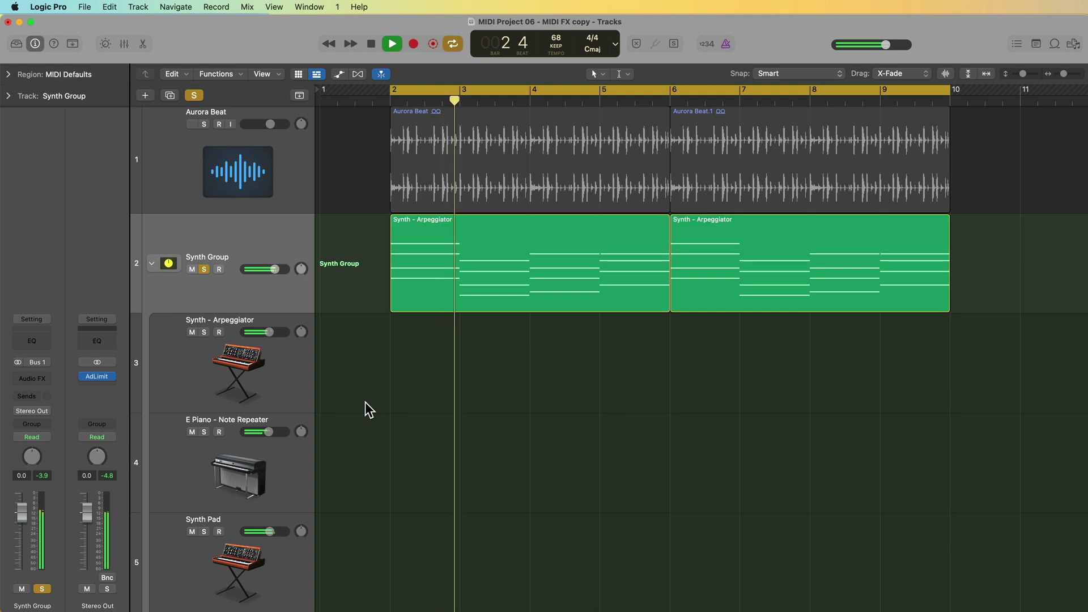
pyautogui.moveTo(272, 531); pyautogui.dragTo(262, 531)
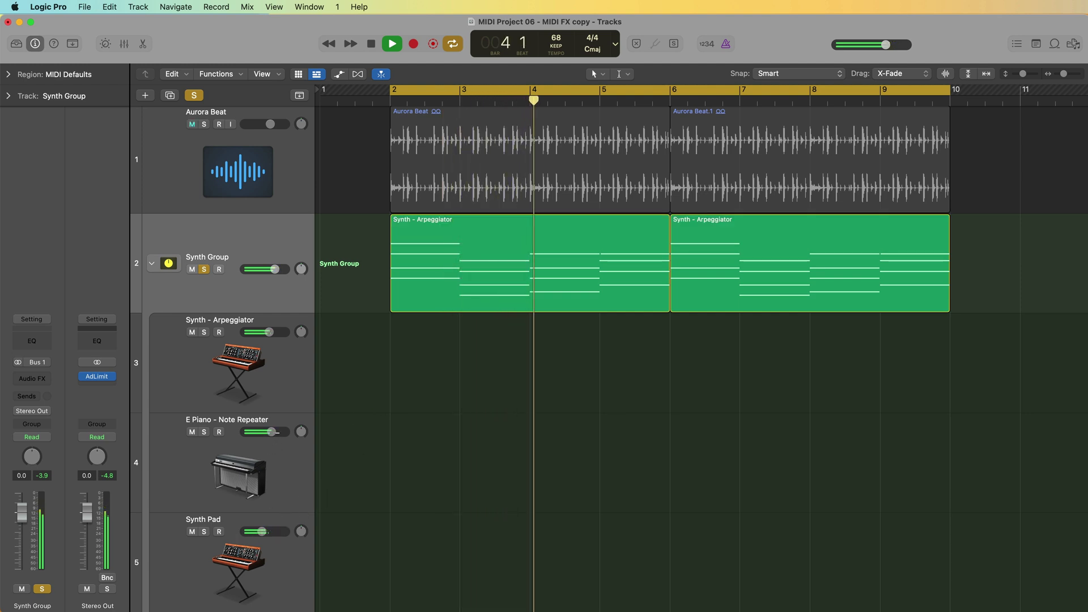
pyautogui.moveTo(268, 433); pyautogui.dragTo(274, 433)
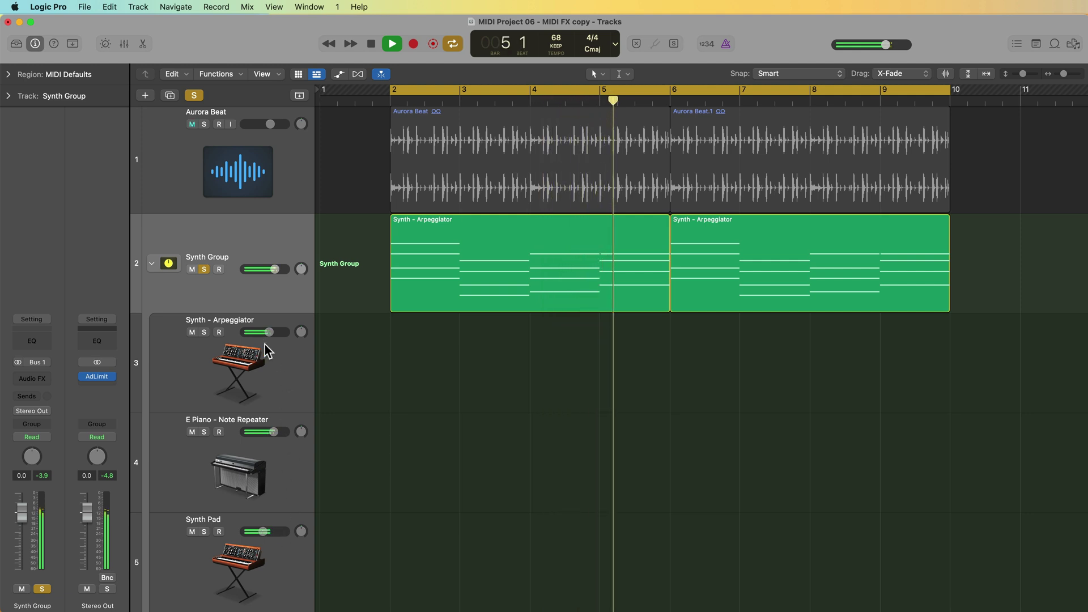
pyautogui.moveTo(274, 432); pyautogui.dragTo(271, 432)
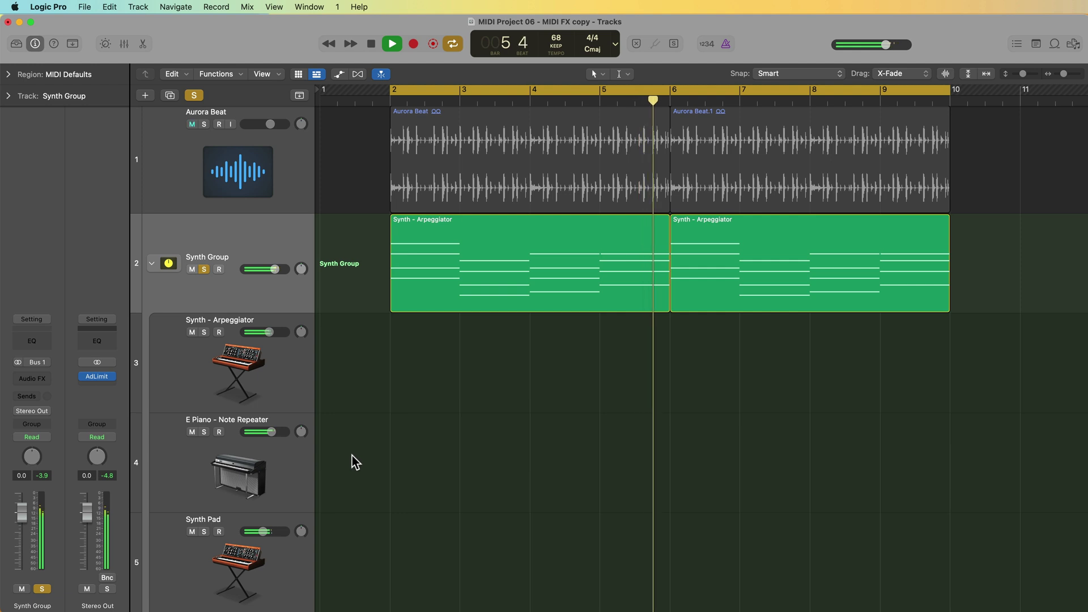
# - Re-solo and expand the Synth Group stack to show its three tracks, then stop playback
pyautogui.click(151, 263)
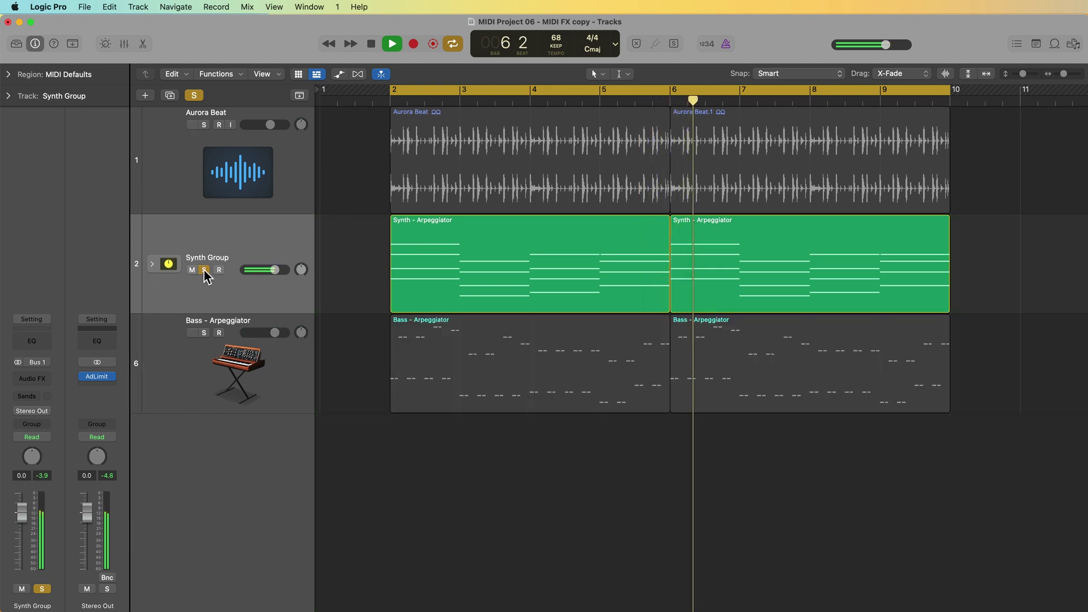
pyautogui.click(204, 270)
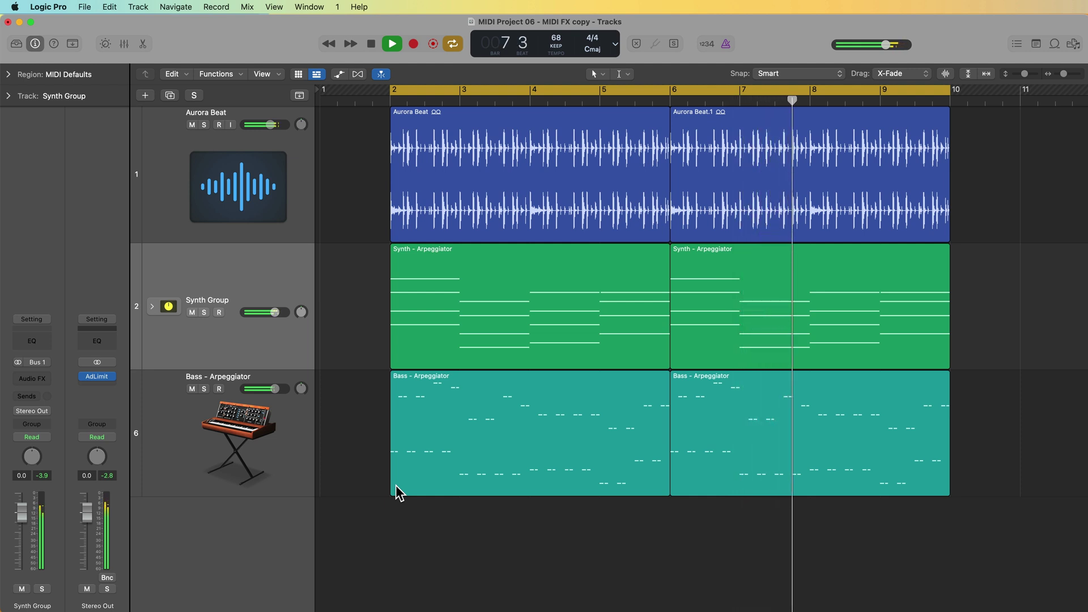
pyautogui.click(281, 461)
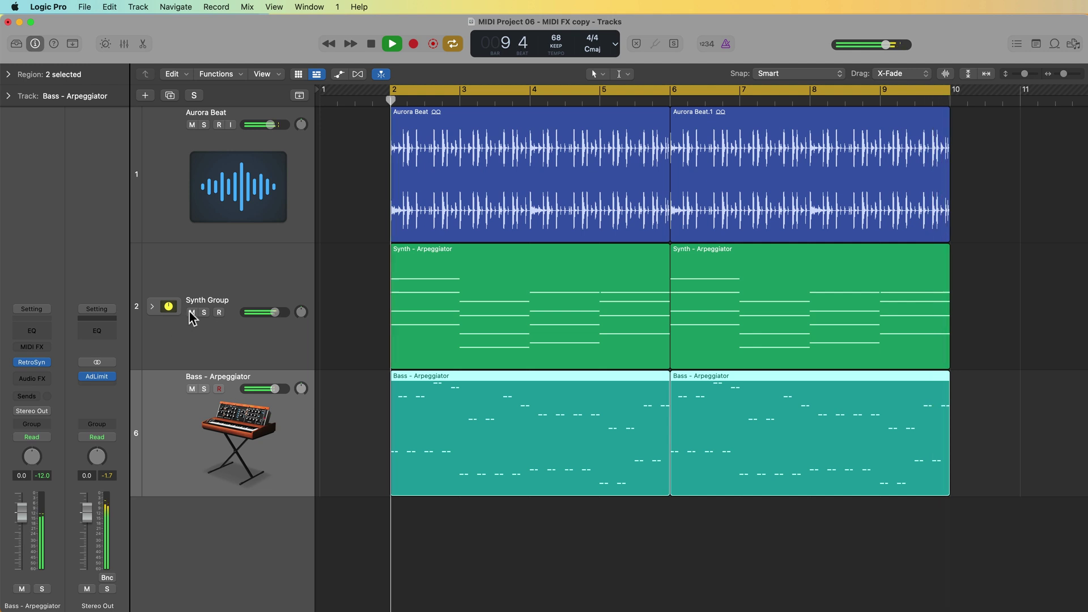
pyautogui.click(205, 315)
pyautogui.click(152, 306)
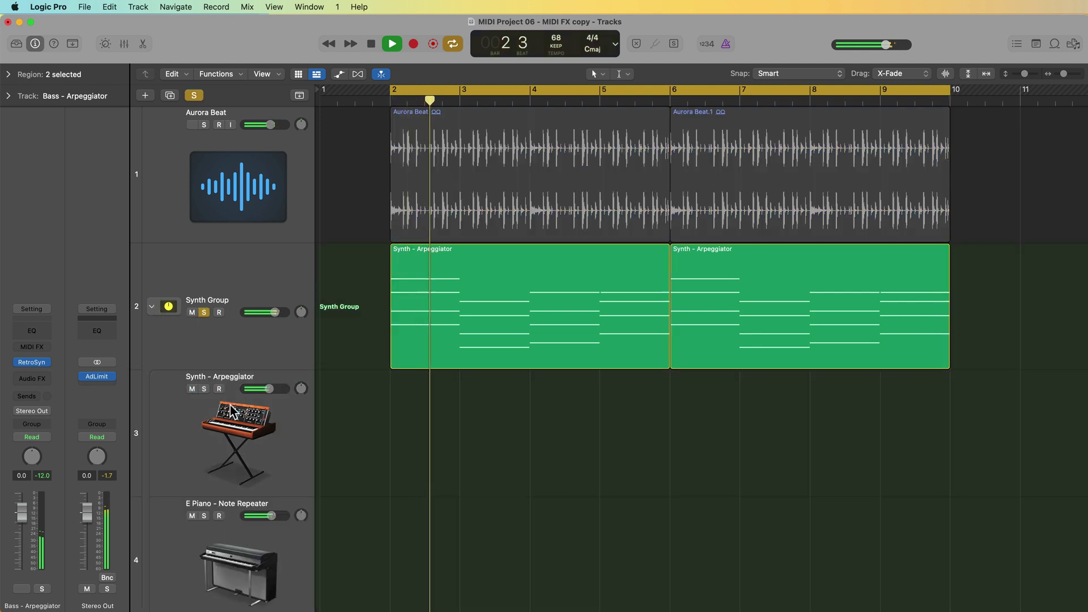
pyautogui.press('space')
pyautogui.scroll(-5, 244, 434)
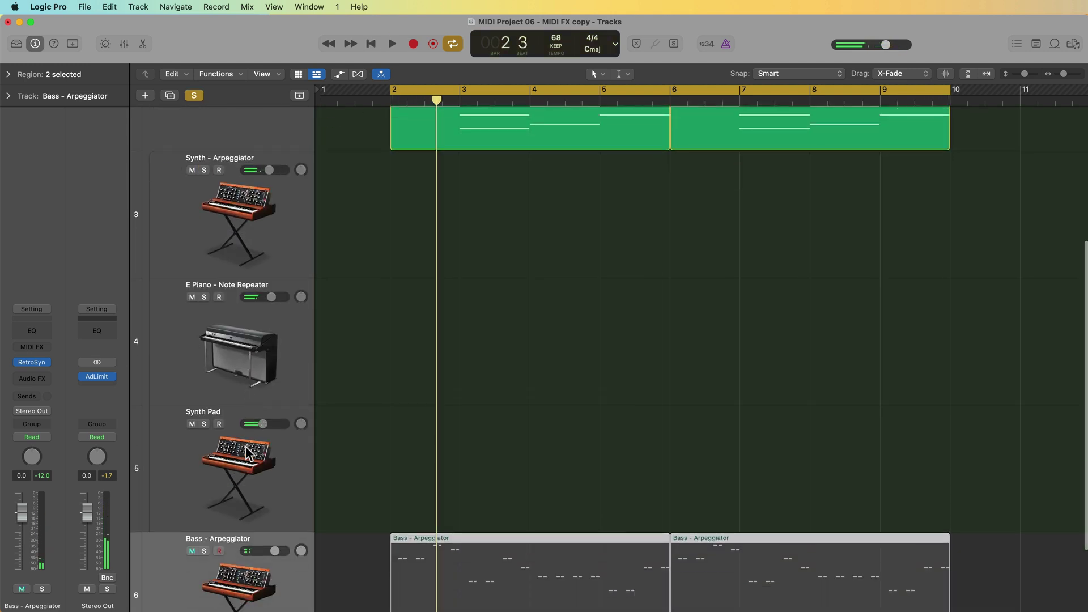
# - Insert a Transposer MIDI effect on Synth Pad set to +12 semitones
pyautogui.click(242, 477)
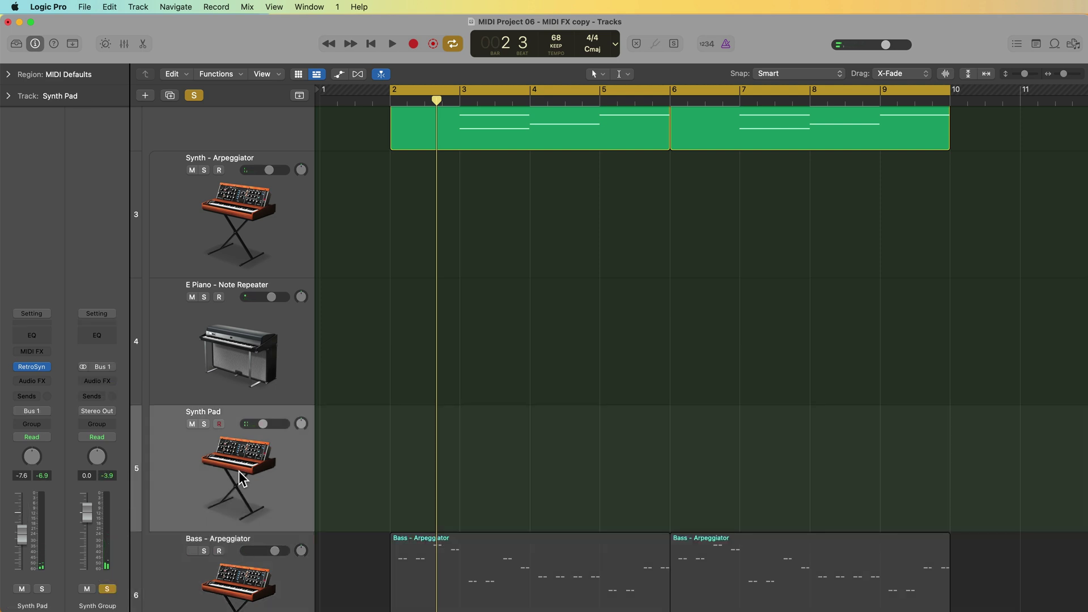
pyautogui.click(34, 352)
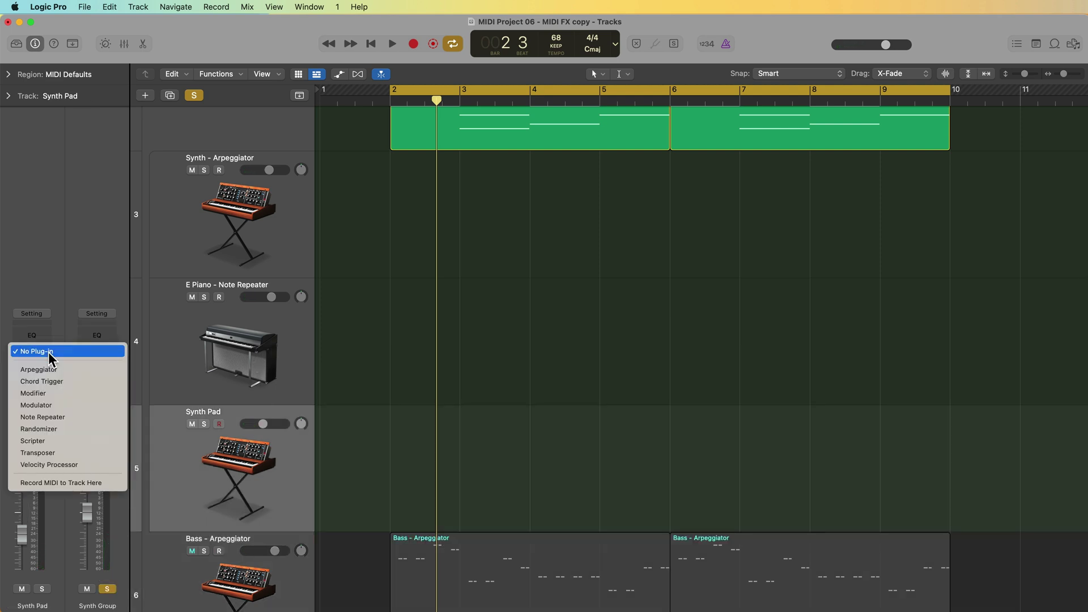
pyautogui.click(94, 453)
pyautogui.click(32, 349)
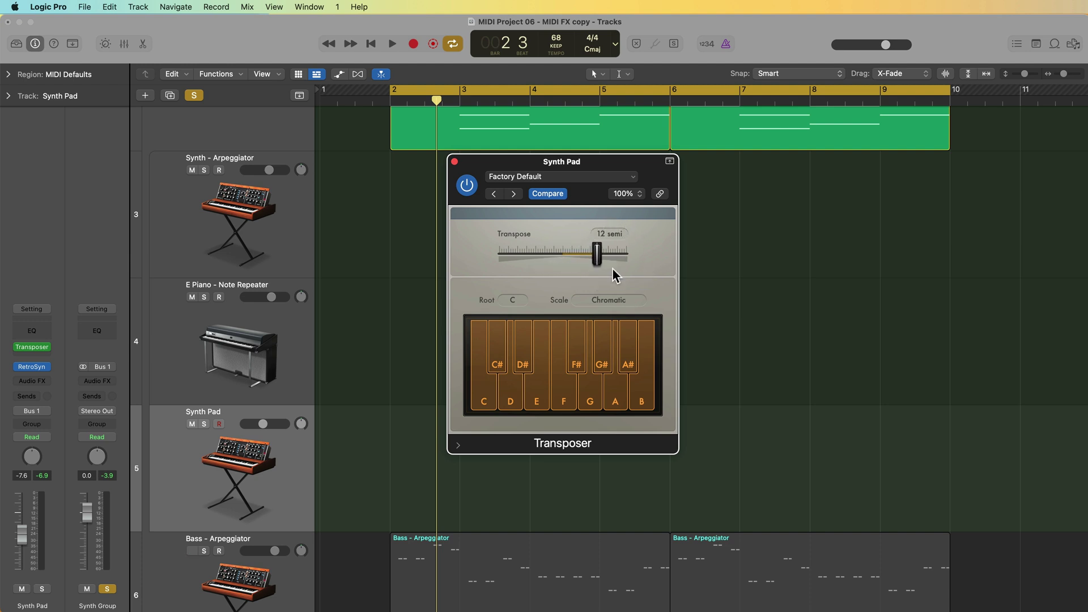
# - Close the Transposer window and zoom the timeline out to view the full arrangement playing
pyautogui.click(454, 162)
pyautogui.scroll(4, 505, 223)
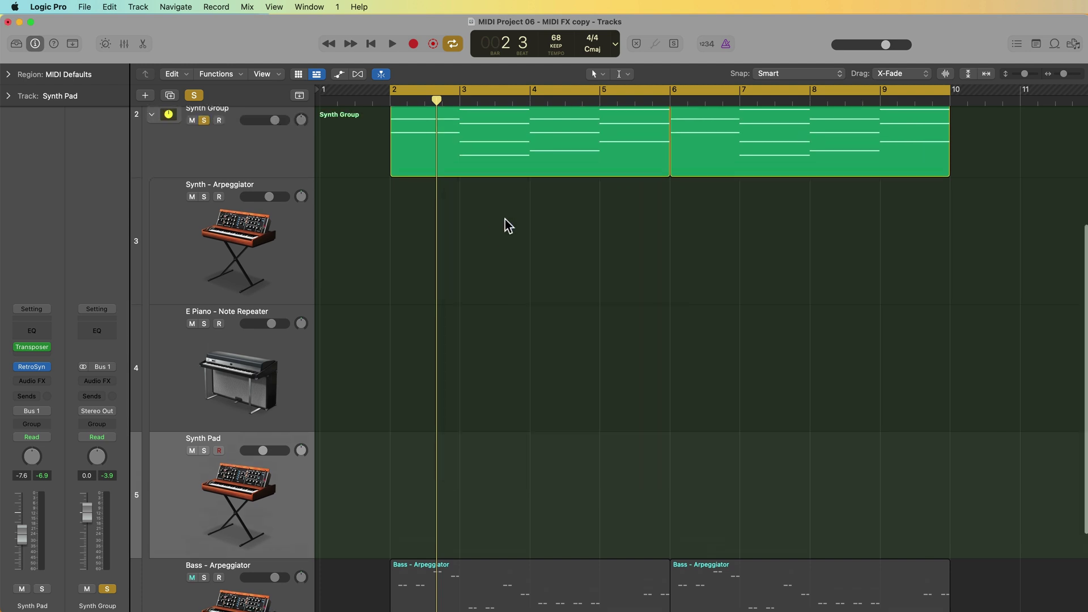
pyautogui.scroll(-3, 397, 397)
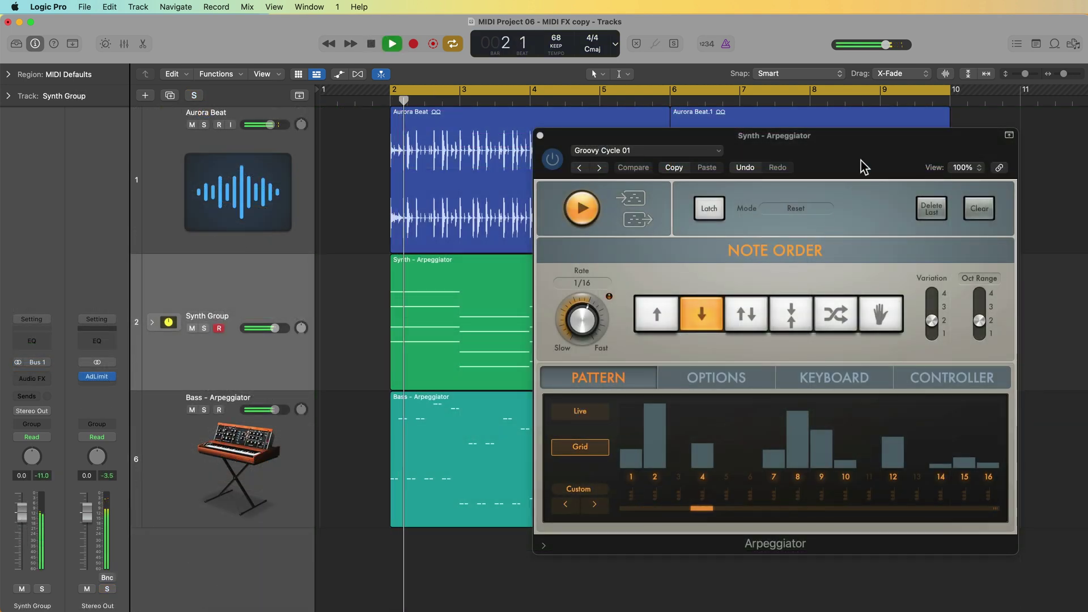
pyautogui.click(366, 448)
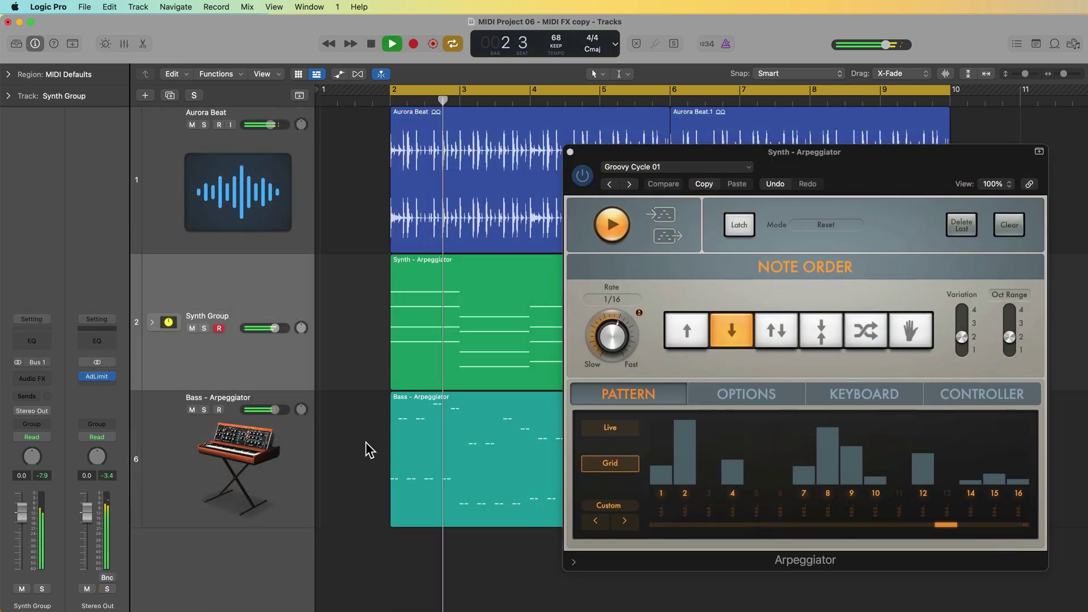
pyautogui.press('super+Left')
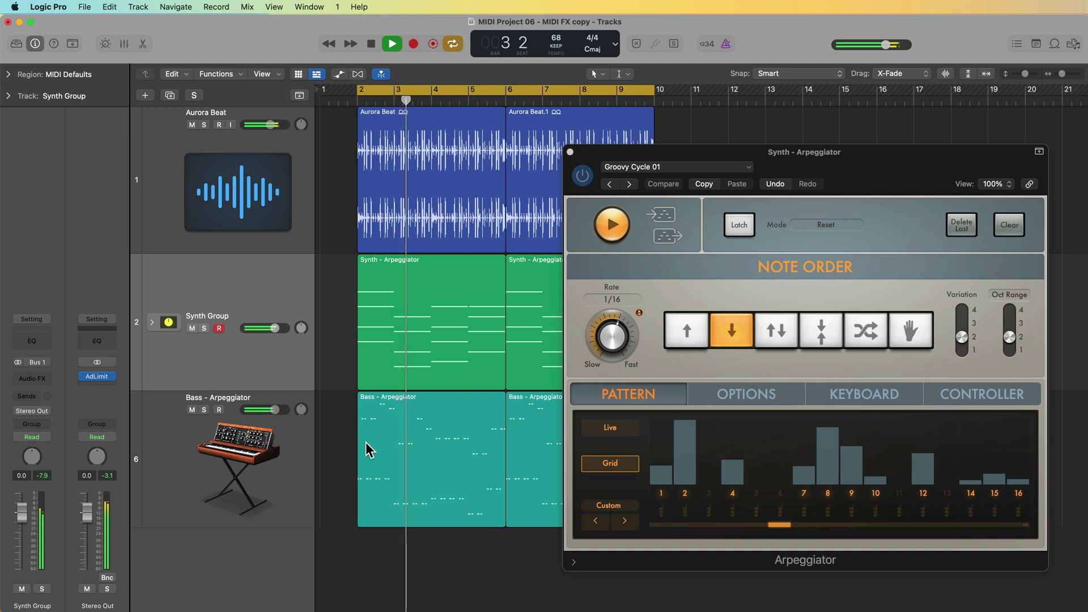
pyautogui.hscroll(2, 366, 448)
pyautogui.hscroll(-1, 366, 448)
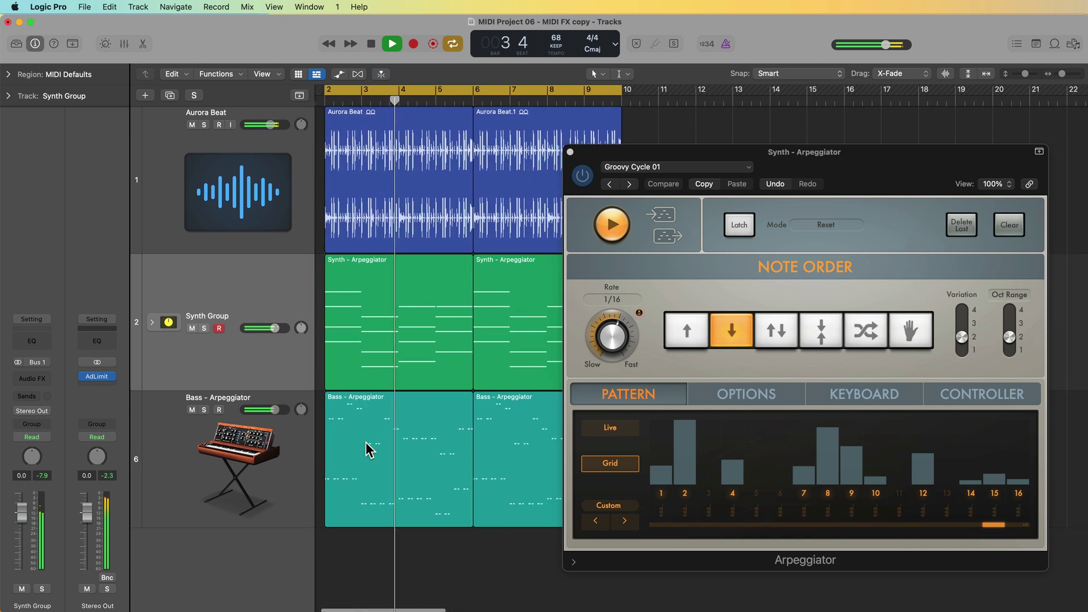